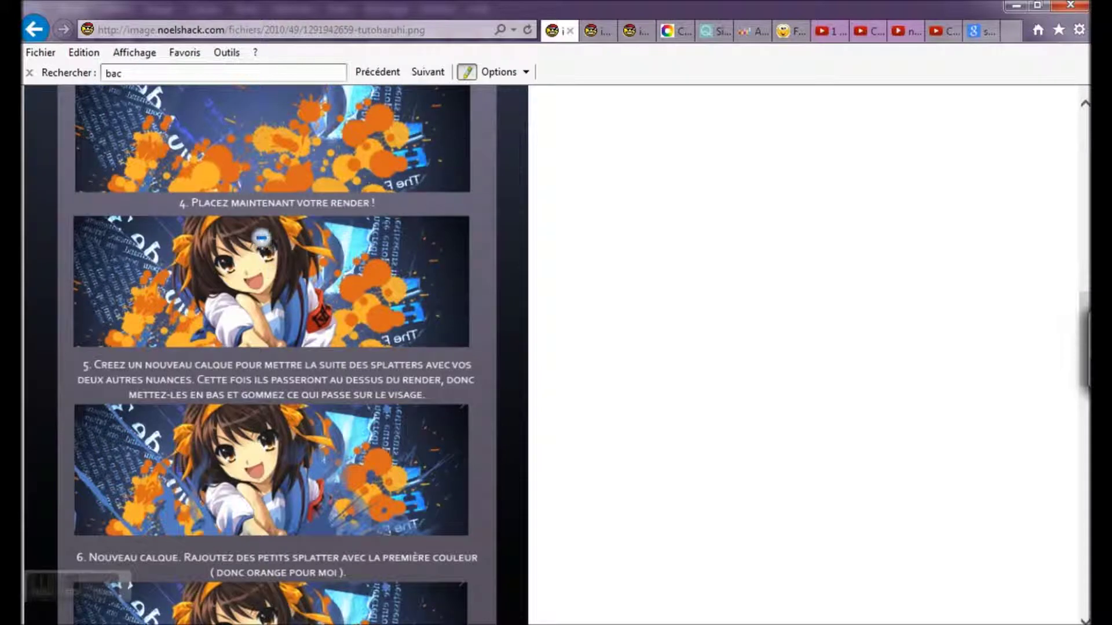
# Review steps 4 to 6 of the tutorial on placing the render and adding splatters, and switch to Photoshop
pyautogui.scroll(-1, 339, 328)
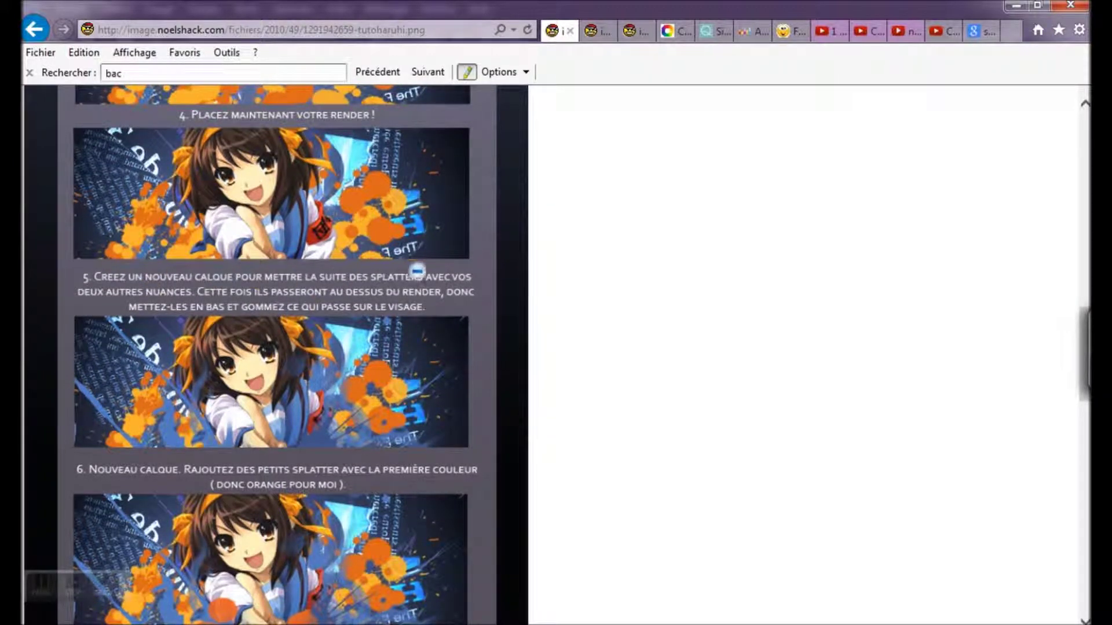
pyautogui.scroll(-1, 460, 308)
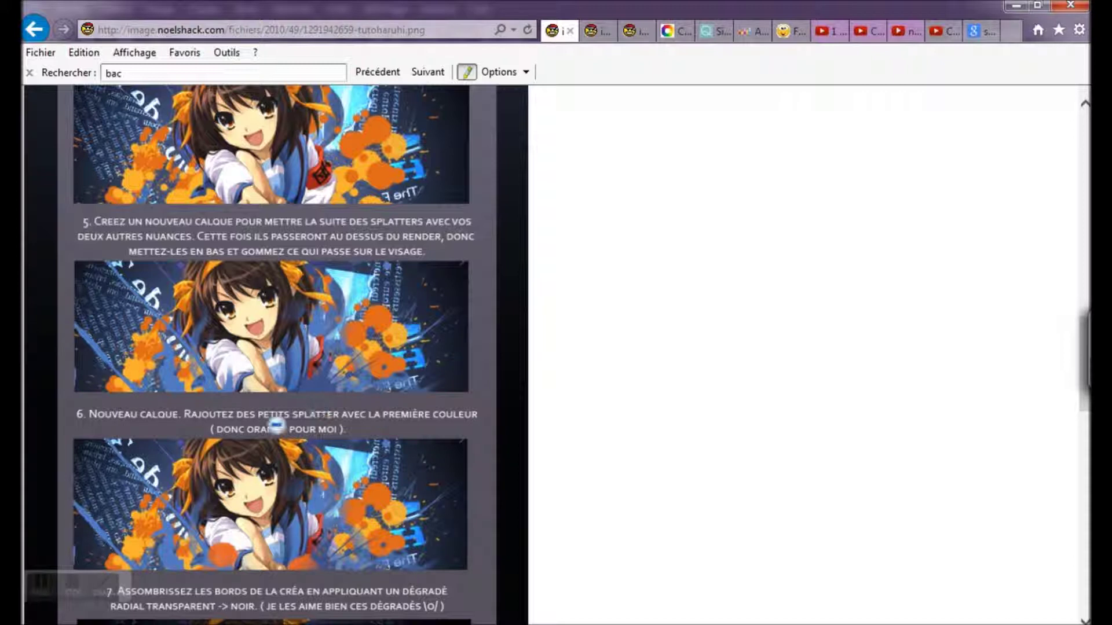
pyautogui.scroll(1, 202, 339)
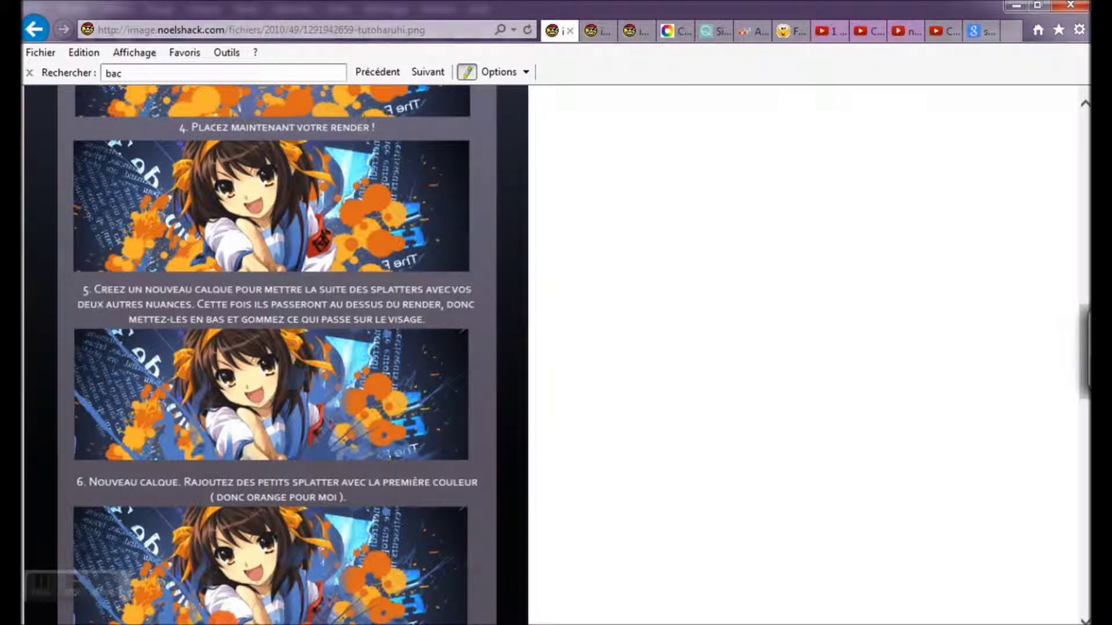
pyautogui.hotkey('alt', 'Tab')
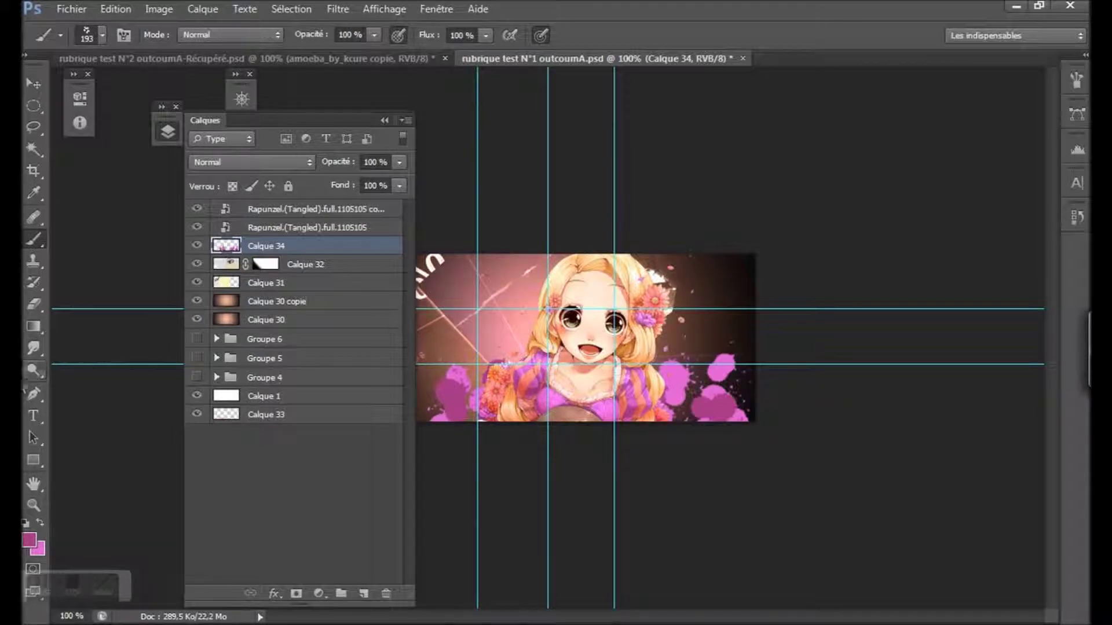
# Choose the 856 px diagonal splatter brush from the brush presets
pyautogui.click(102, 35)
pyautogui.moveTo(282, 402); pyautogui.dragTo(289, 423)
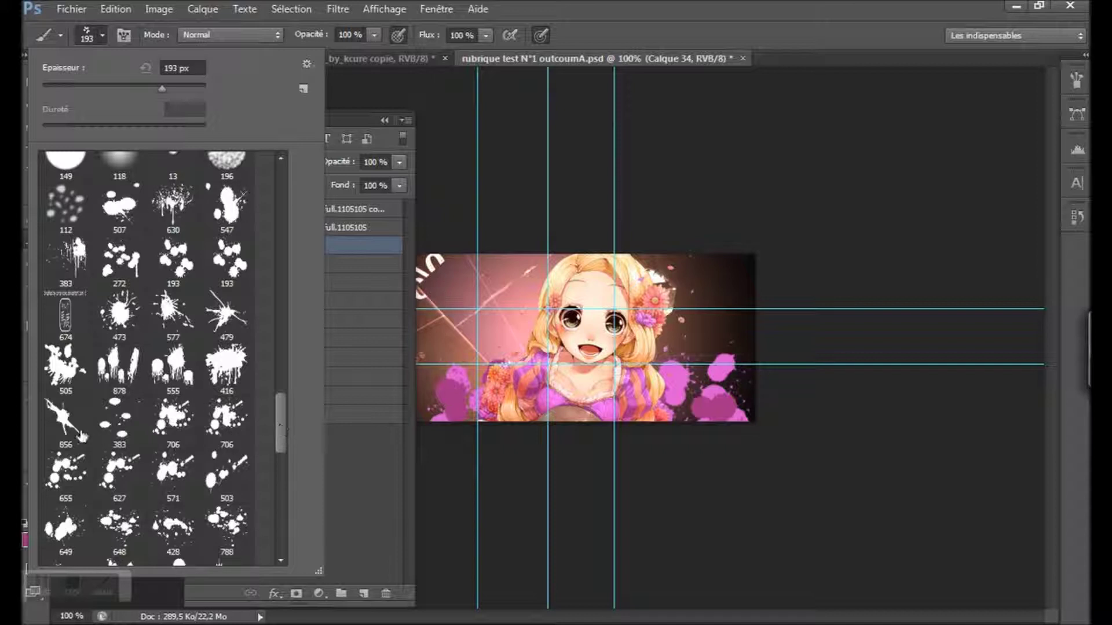
pyautogui.click(65, 420)
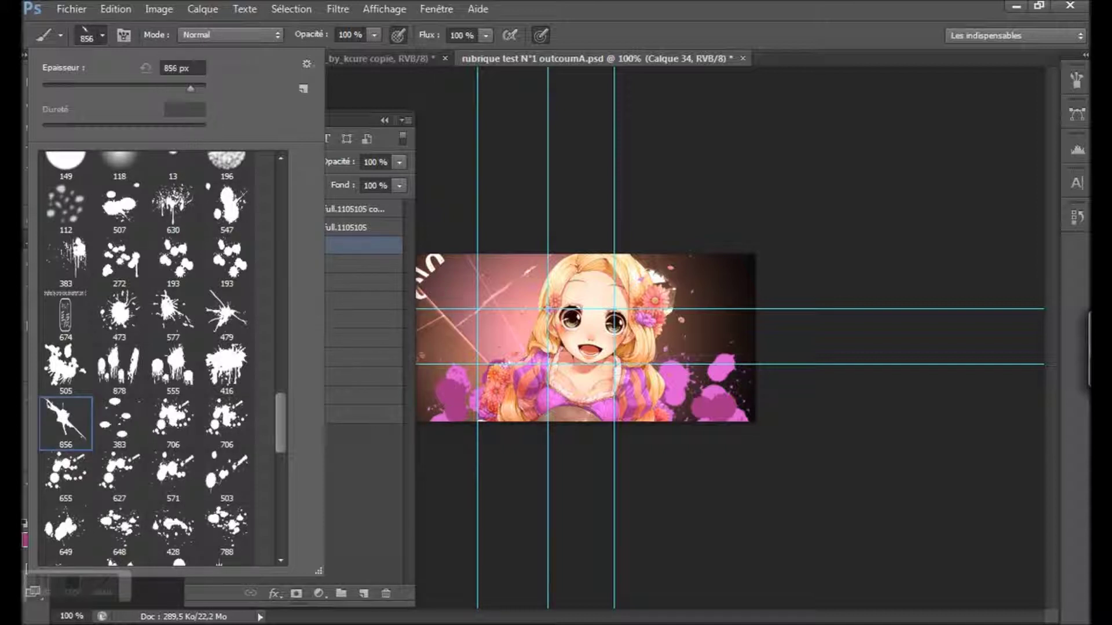
# Set the splatter brush's spacing to 113 %, its angle to 73° and its size to 165 px
pyautogui.click(1075, 80)
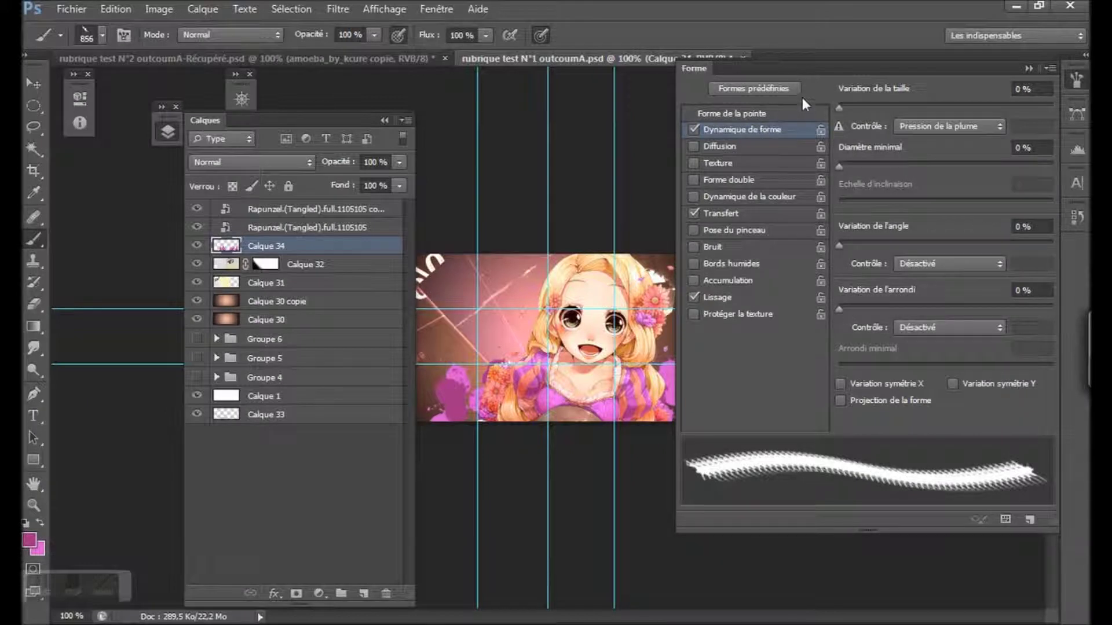
pyautogui.click(803, 116)
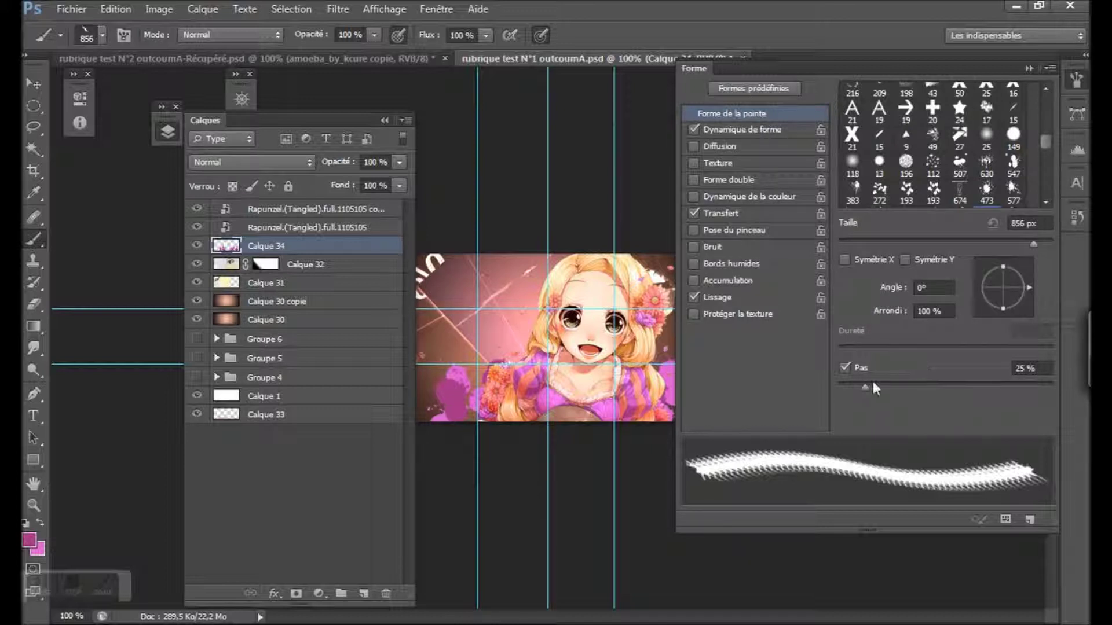
pyautogui.moveTo(866, 388); pyautogui.dragTo(953, 387)
pyautogui.moveTo(1032, 295); pyautogui.dragTo(1011, 263)
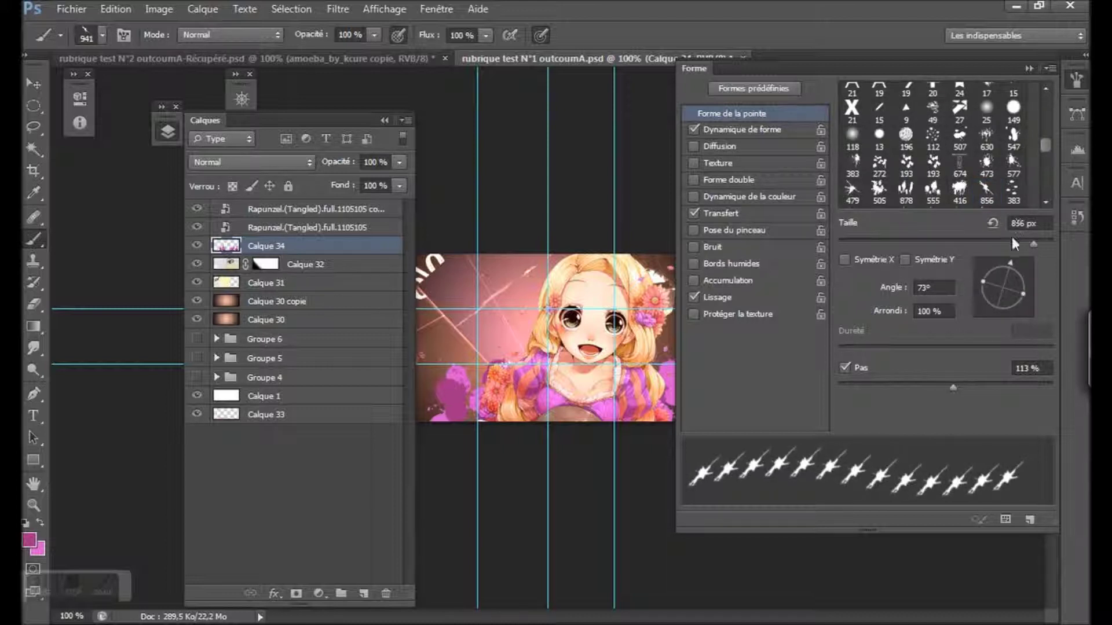
pyautogui.moveTo(1022, 248); pyautogui.dragTo(952, 248)
pyautogui.moveTo(956, 244); pyautogui.dragTo(963, 246)
pyautogui.moveTo(967, 244); pyautogui.dragTo(980, 244)
pyautogui.click(1030, 68)
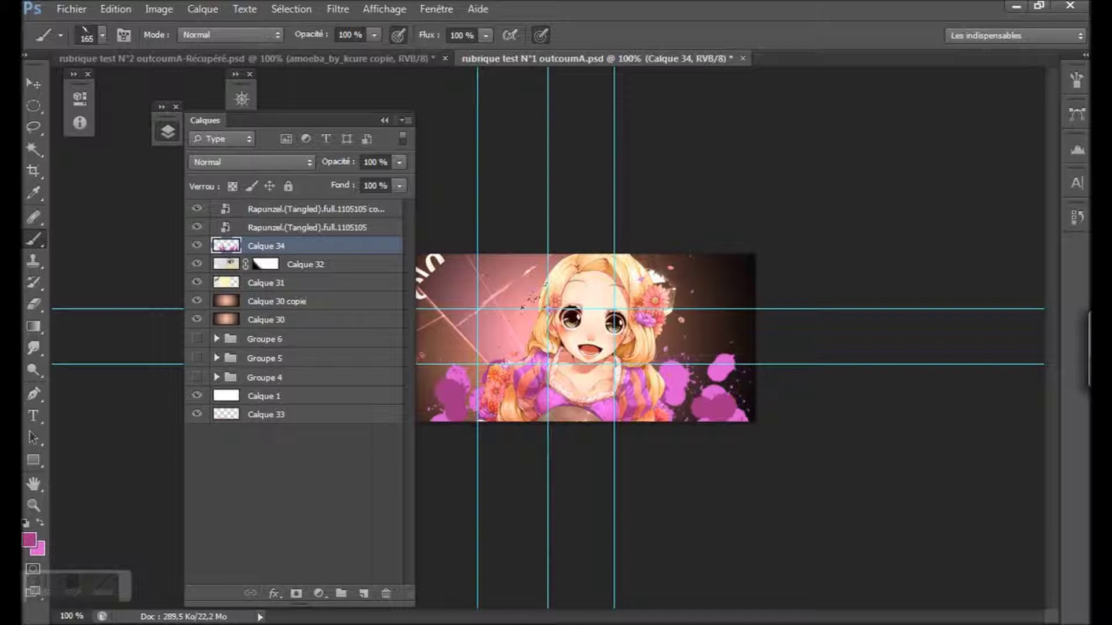
# Sample the character's blonde hair for the foreground colour and shift it to a more saturated yellow, #ffd16e
pyautogui.click(29, 540)
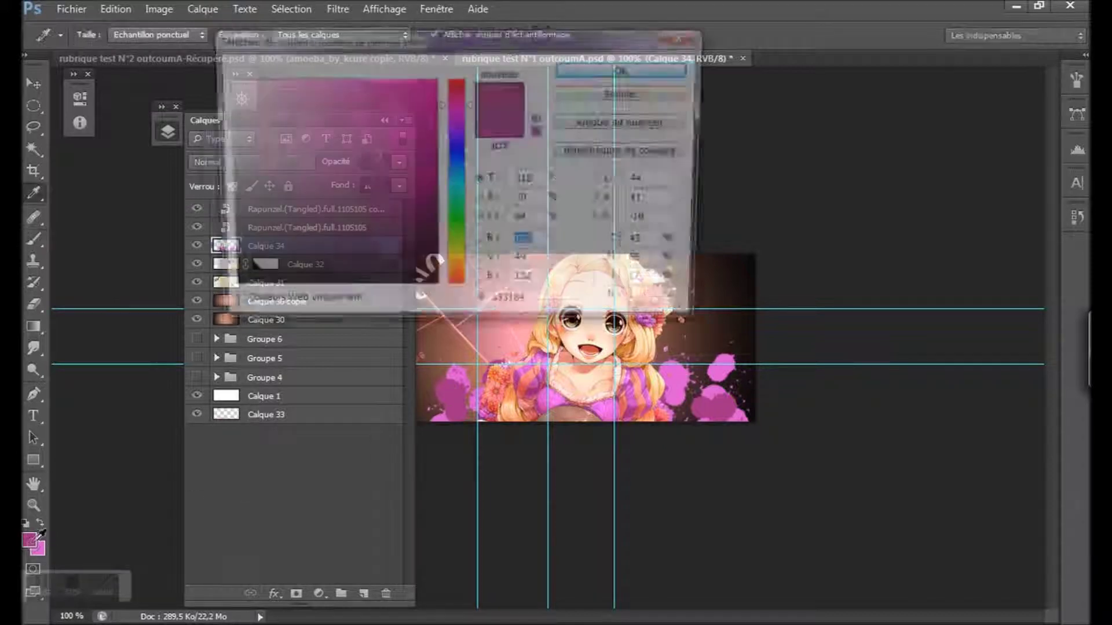
pyautogui.moveTo(599, 44); pyautogui.dragTo(312, 192)
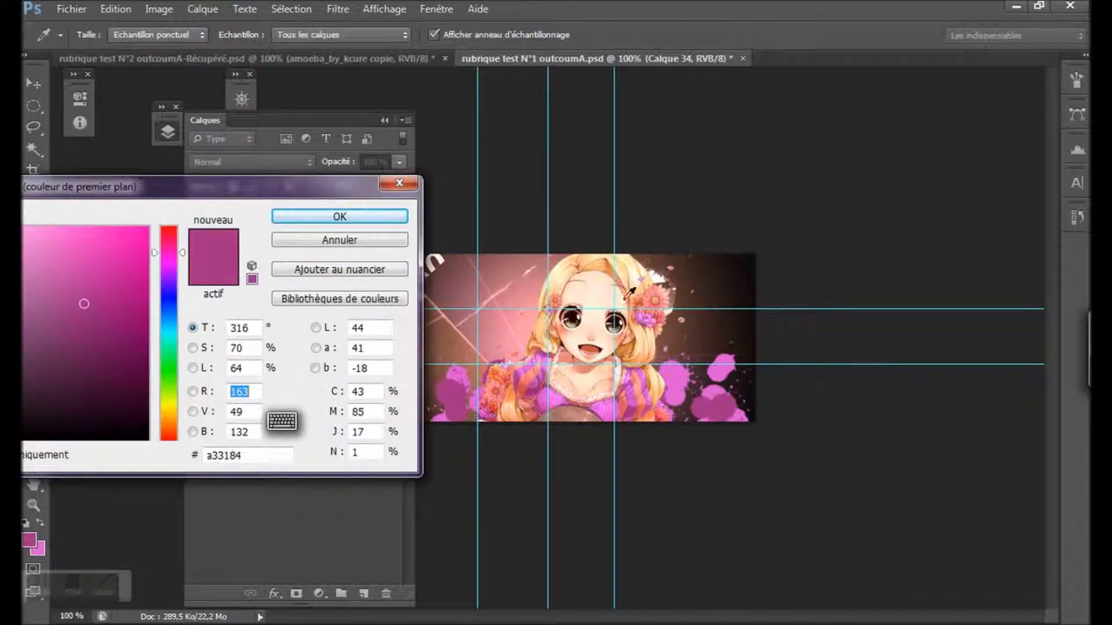
pyautogui.click(609, 261)
pyautogui.click(636, 272)
pyautogui.click(639, 284)
pyautogui.click(639, 288)
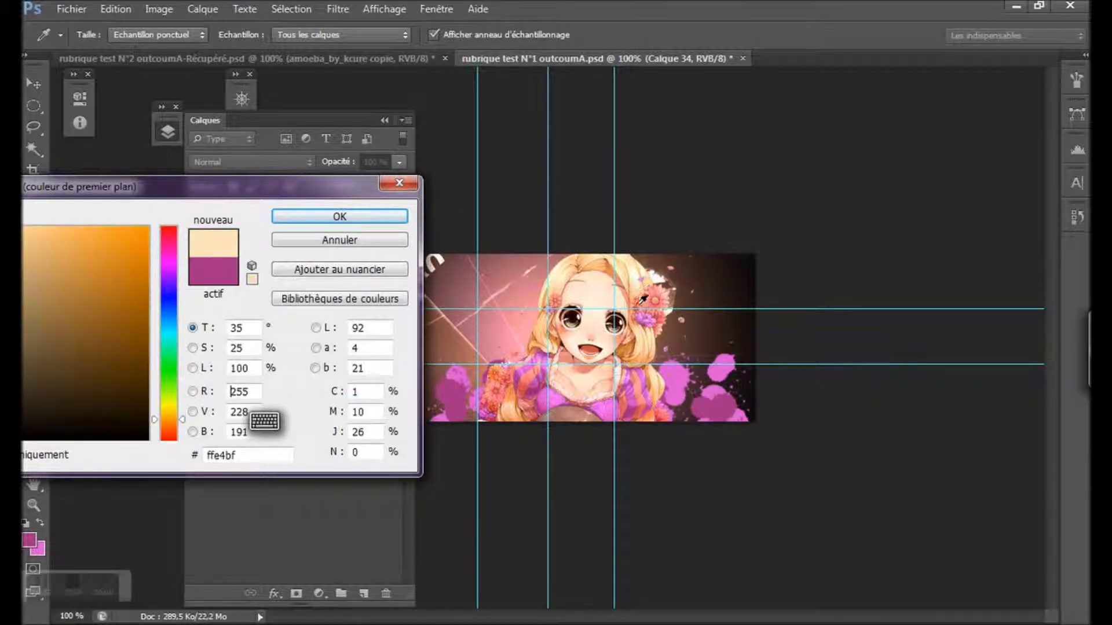
pyautogui.click(641, 359)
pyautogui.moveTo(641, 359); pyautogui.dragTo(626, 254)
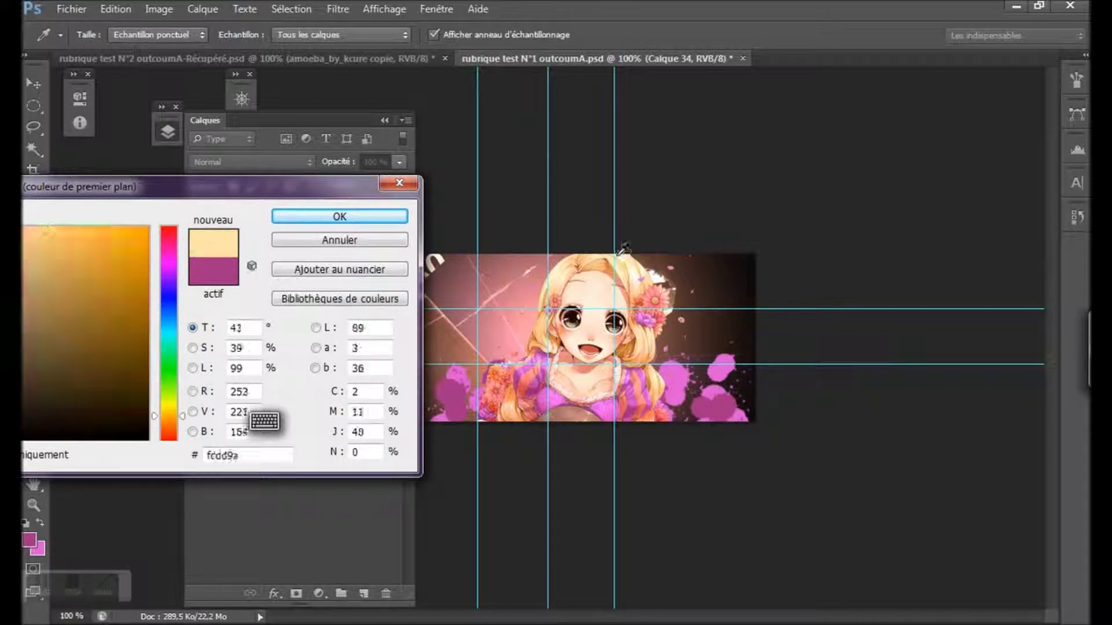
pyautogui.moveTo(25, 227); pyautogui.dragTo(91, 220)
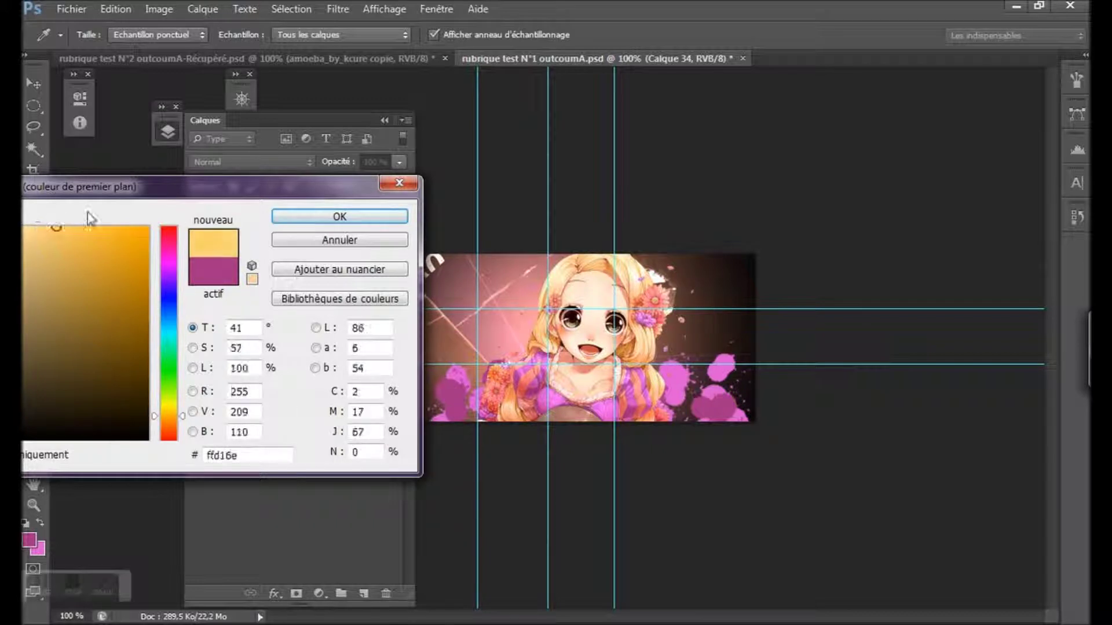
pyautogui.click(340, 217)
# Undo the yellow splatter stamped on Calque 34
pyautogui.click(377, 110)
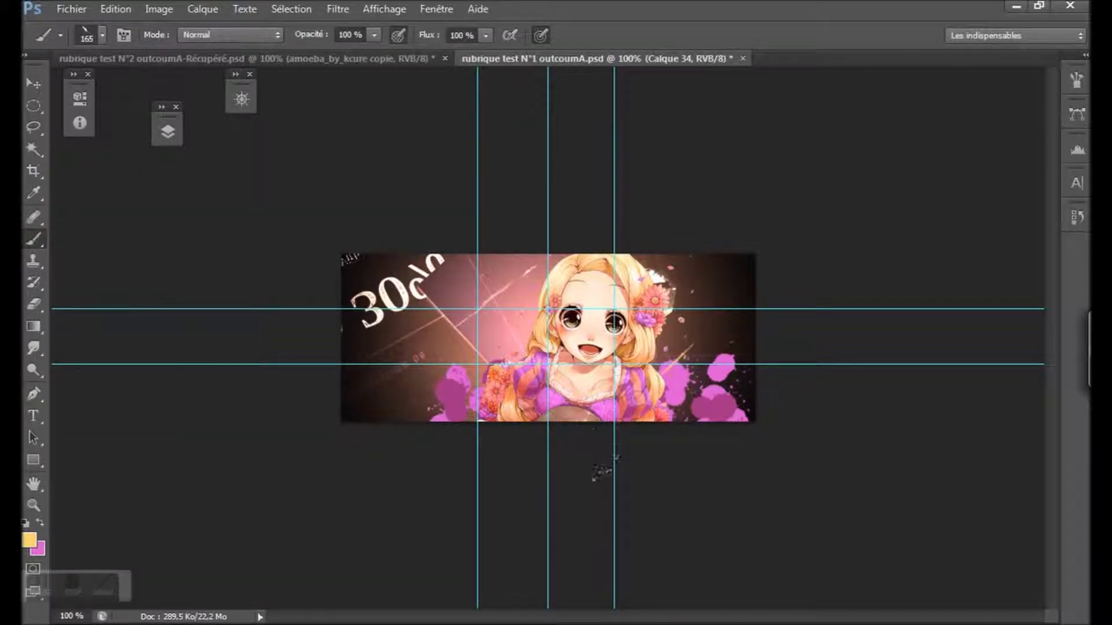
pyautogui.click(115, 8)
pyautogui.click(132, 27)
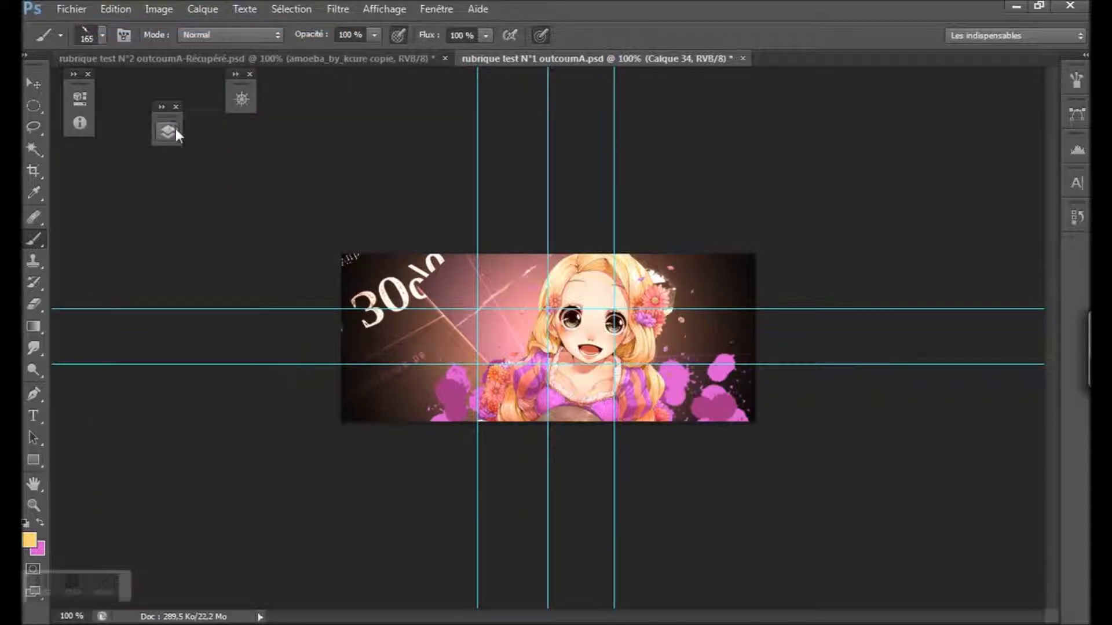
# Create a new layer above the Rapunzel render layers and stamp a yellow splatter over the lower edge of her hair and sleeve
pyautogui.click(168, 132)
pyautogui.click(363, 594)
pyautogui.moveTo(291, 236); pyautogui.dragTo(295, 204)
pyautogui.click(660, 385)
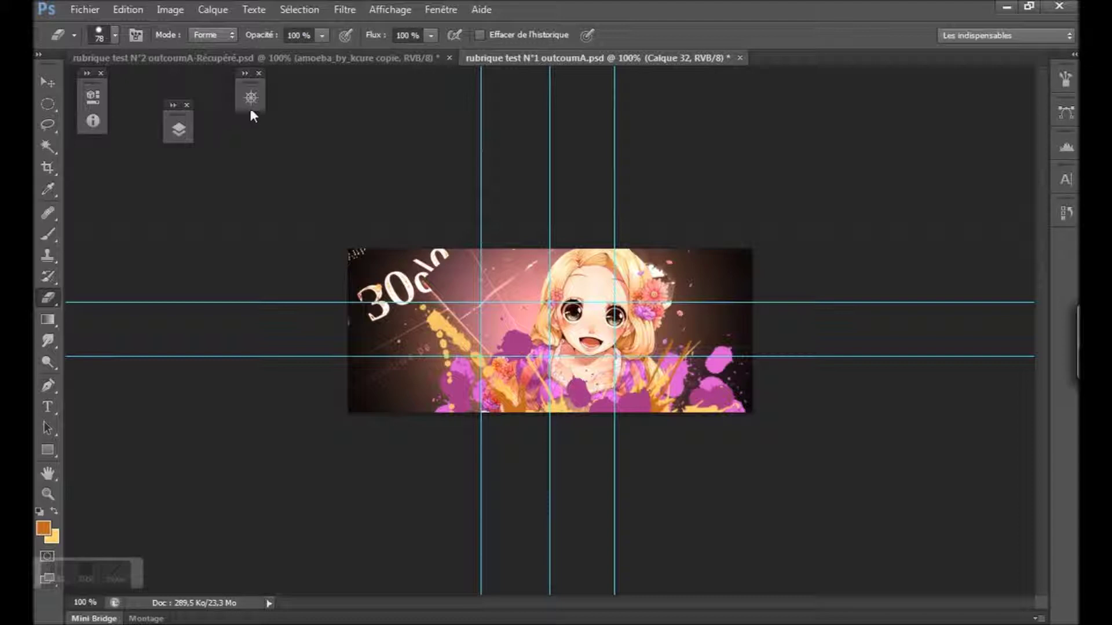
# Hide the guides and other extras, and duplicate the layer Calque 32
pyautogui.click(389, 9)
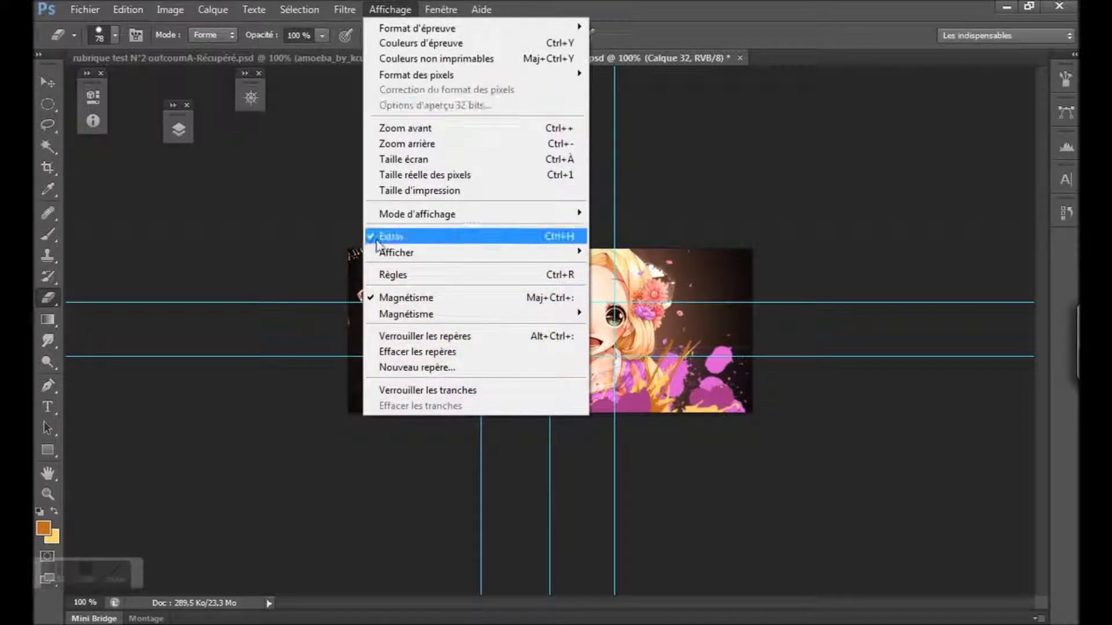
pyautogui.click(372, 238)
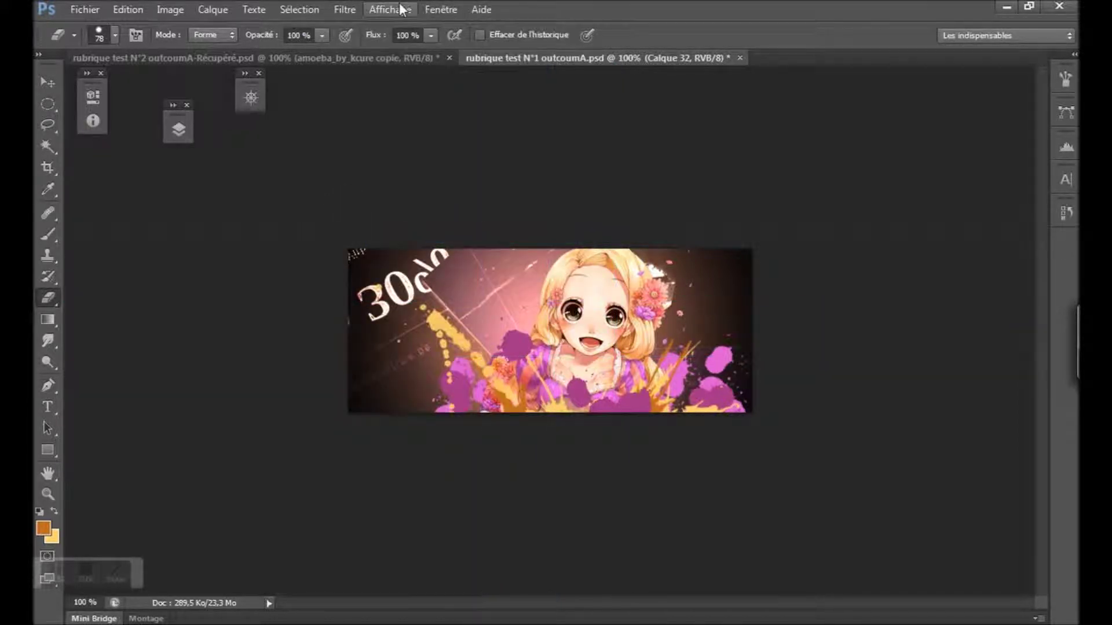
pyautogui.click(178, 129)
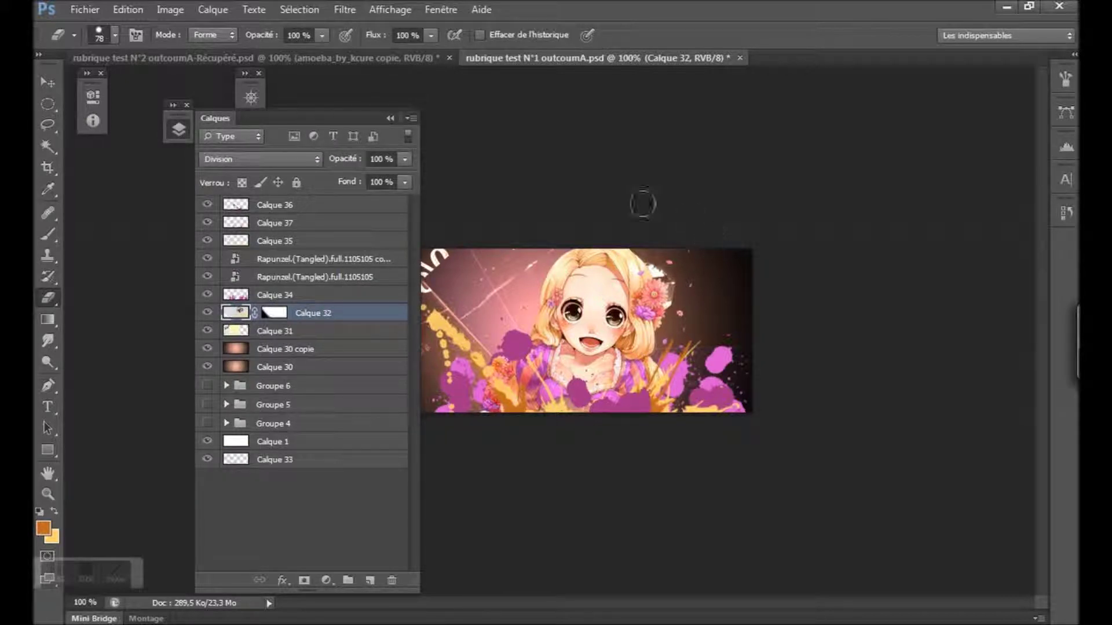
pyautogui.moveTo(374, 315); pyautogui.dragTo(370, 580)
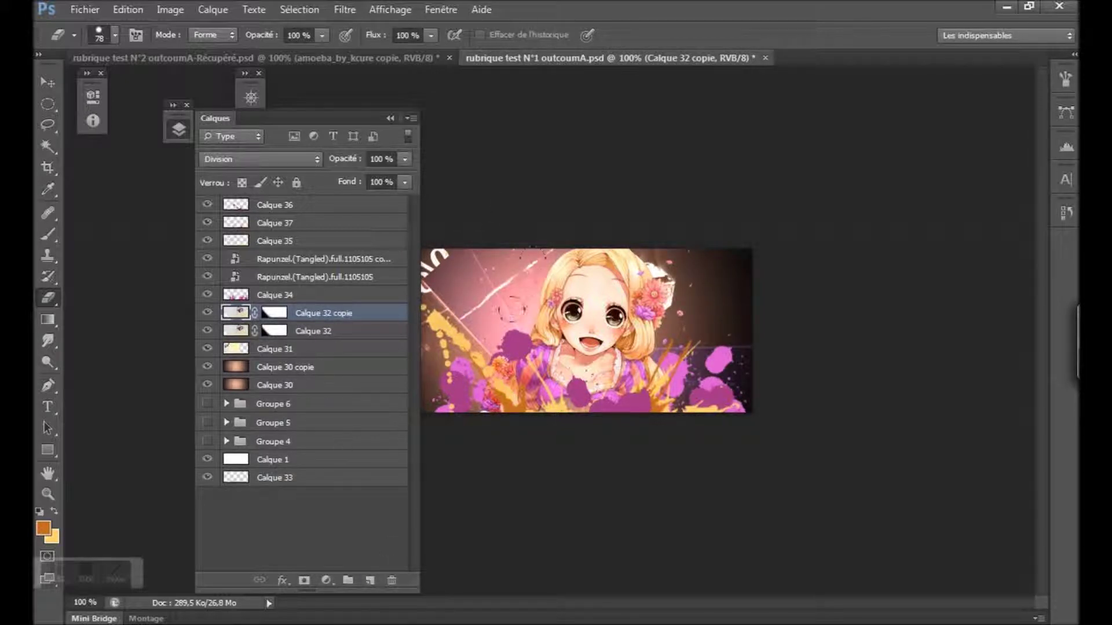
# Choose a hard round brush with 100 % hardness and a size of 119 px
pyautogui.click(48, 233)
pyautogui.rightClick(537, 261)
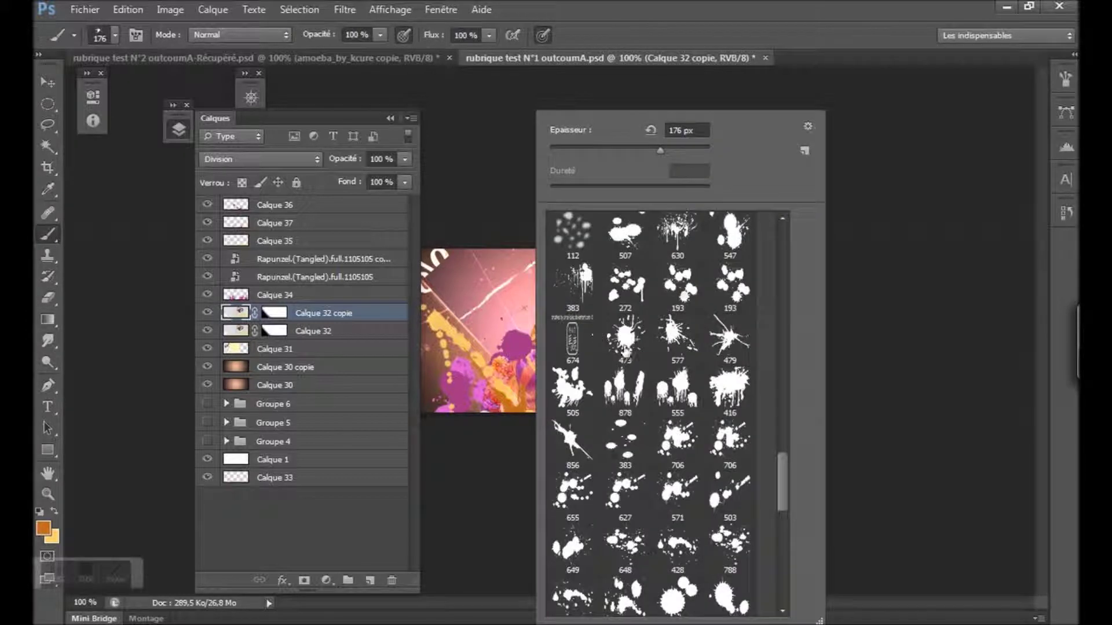
pyautogui.scroll(-3, 779, 260)
pyautogui.moveTo(783, 245)
pyautogui.mouseDown()
pyautogui.moveTo(785, 283)
pyautogui.moveTo(784, 227)
pyautogui.mouseUp()
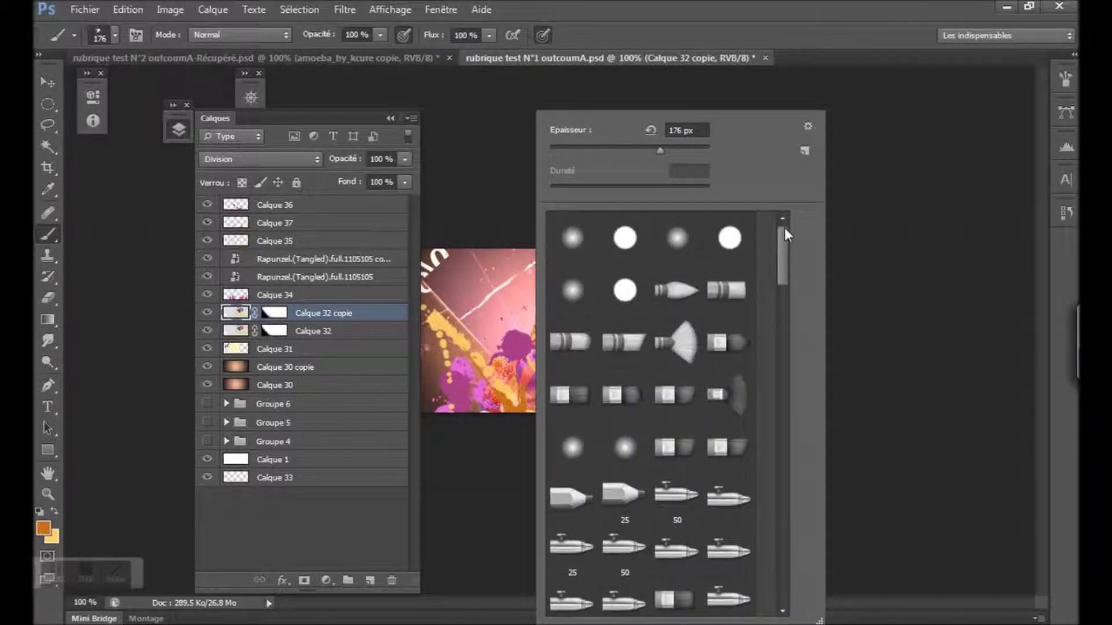
pyautogui.click(626, 238)
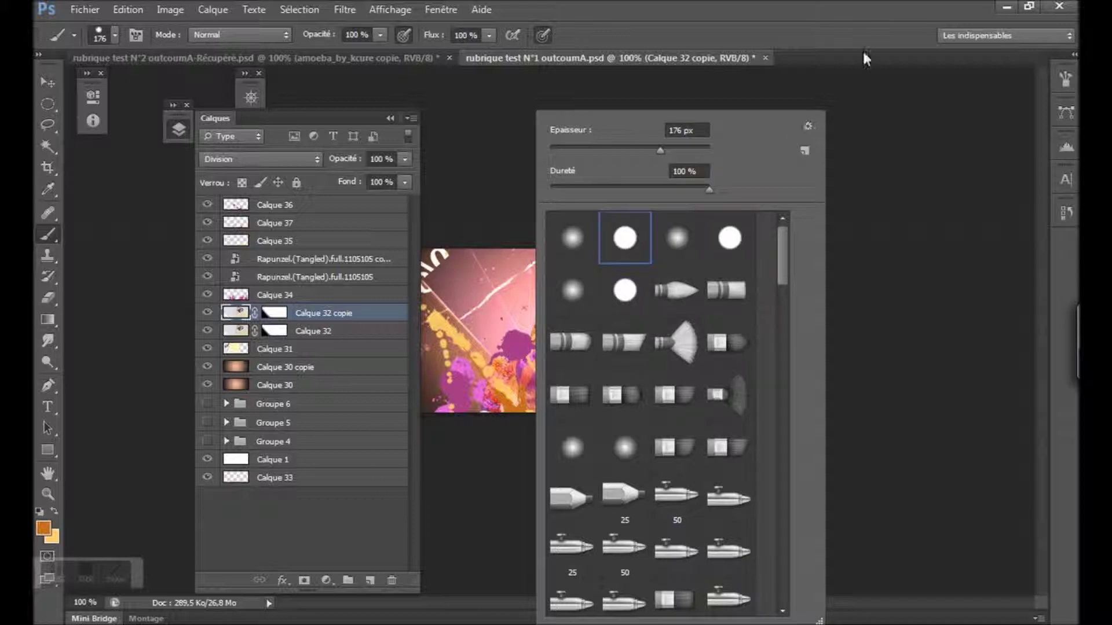
pyautogui.moveTo(637, 149); pyautogui.dragTo(629, 150)
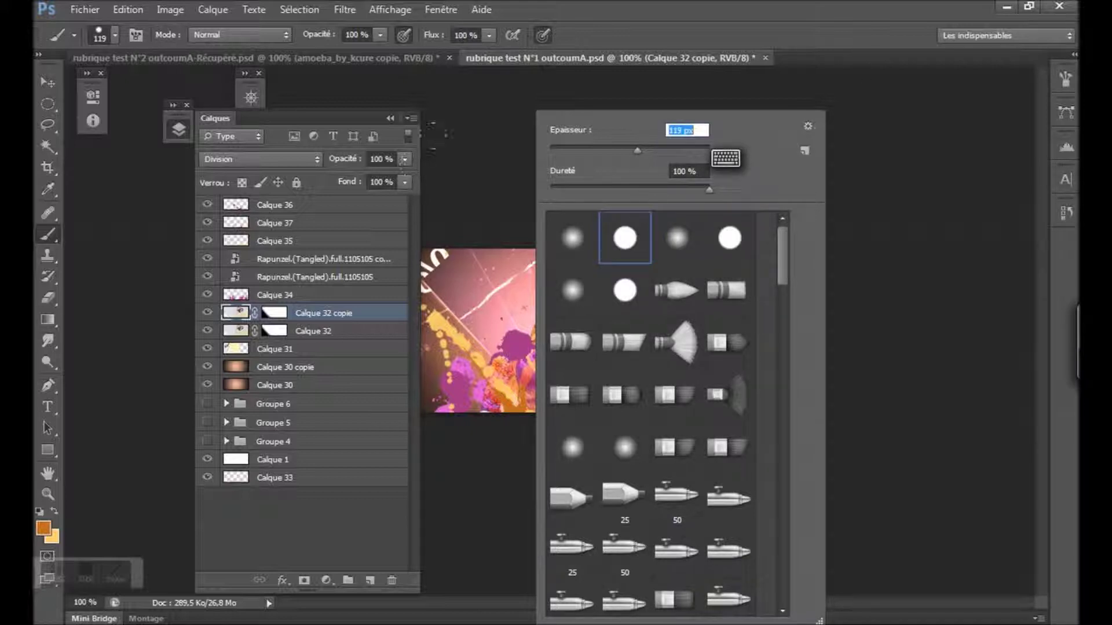
pyautogui.click(483, 140)
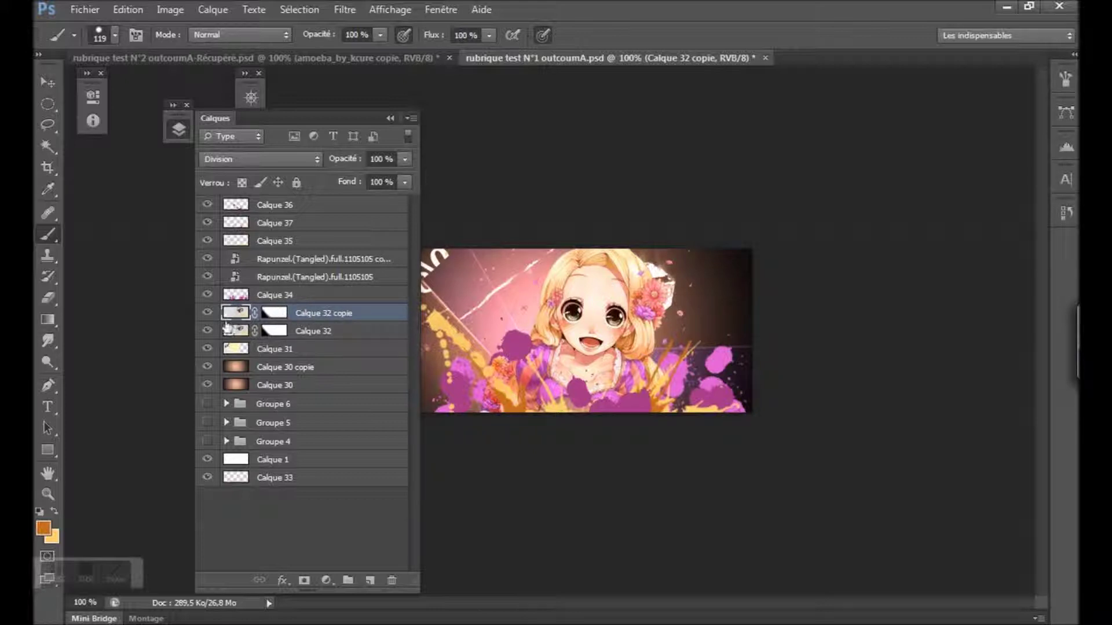
# Paint black on the mask of Calque 32 copie over the background beside the character's head, and undo the last stroke
pyautogui.click(274, 313)
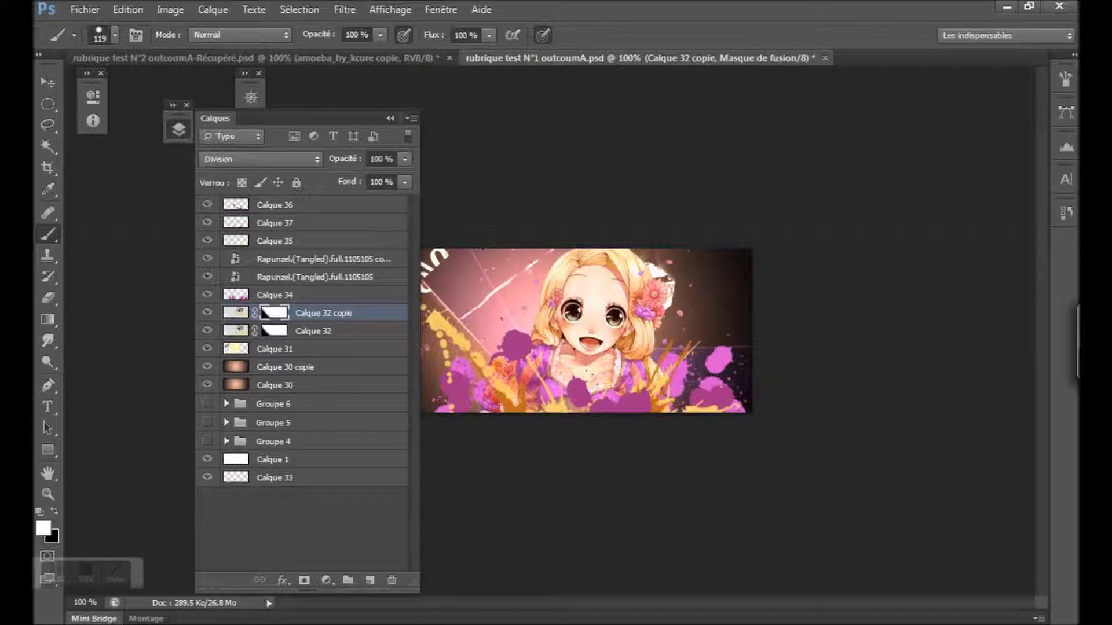
pyautogui.click(54, 512)
pyautogui.moveTo(568, 255)
pyautogui.mouseDown()
pyautogui.moveTo(463, 351)
pyautogui.moveTo(446, 255)
pyautogui.moveTo(429, 307)
pyautogui.mouseUp()
pyautogui.moveTo(434, 254); pyautogui.dragTo(435, 356)
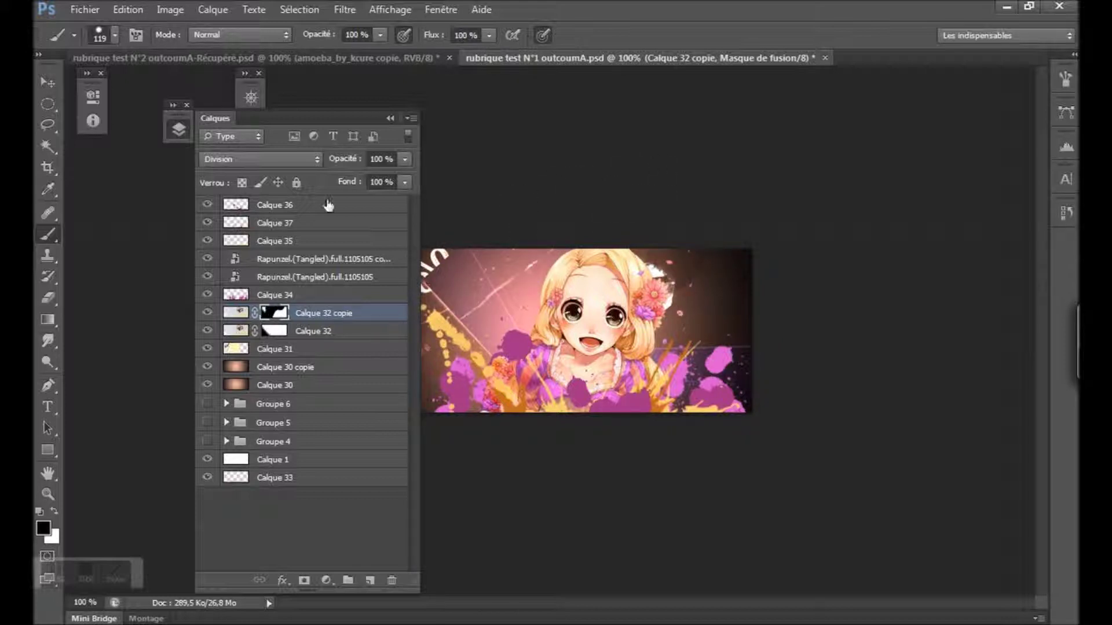
pyautogui.click(132, 11)
pyautogui.click(157, 28)
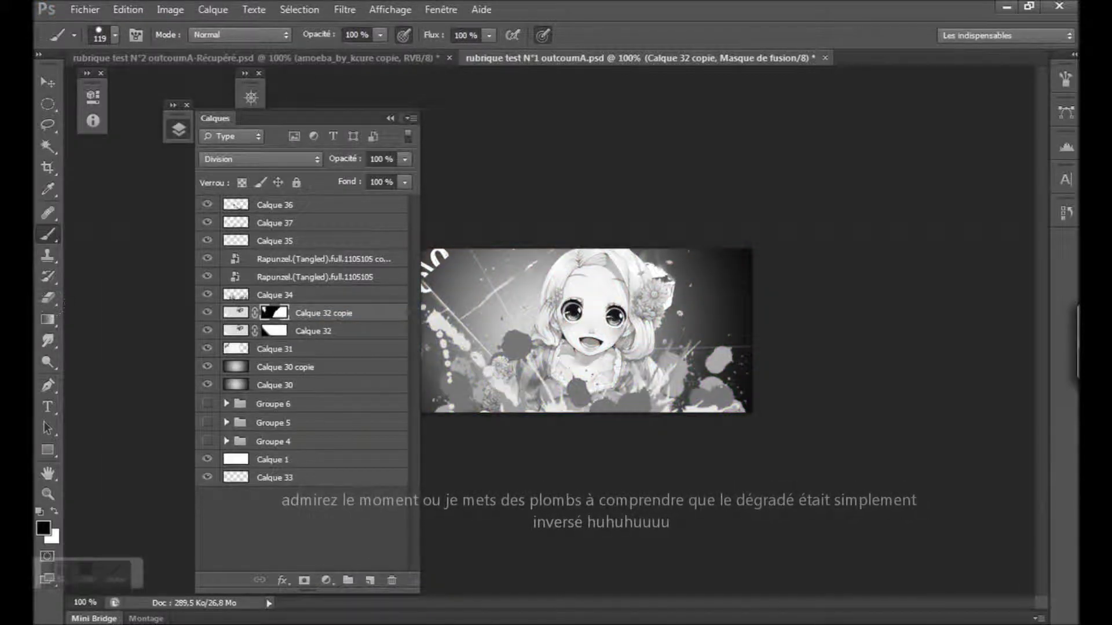
# Try short reversed radial gradients on the mask of Calque 32 copie near the hair flower, undoing each one
pyautogui.click(47, 319)
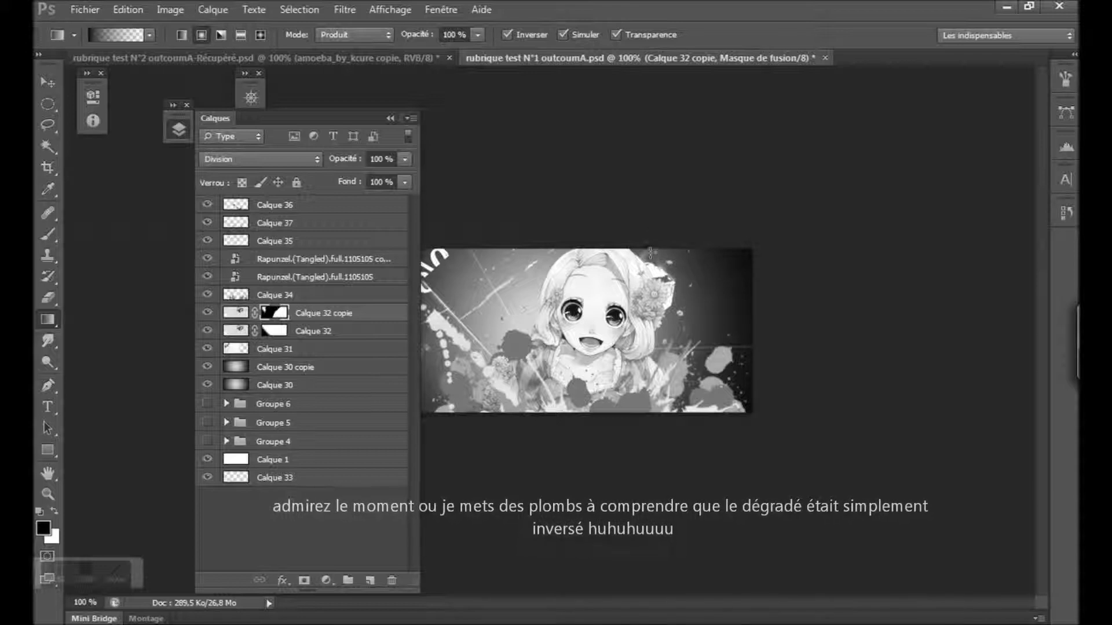
pyautogui.moveTo(650, 253); pyautogui.dragTo(653, 268)
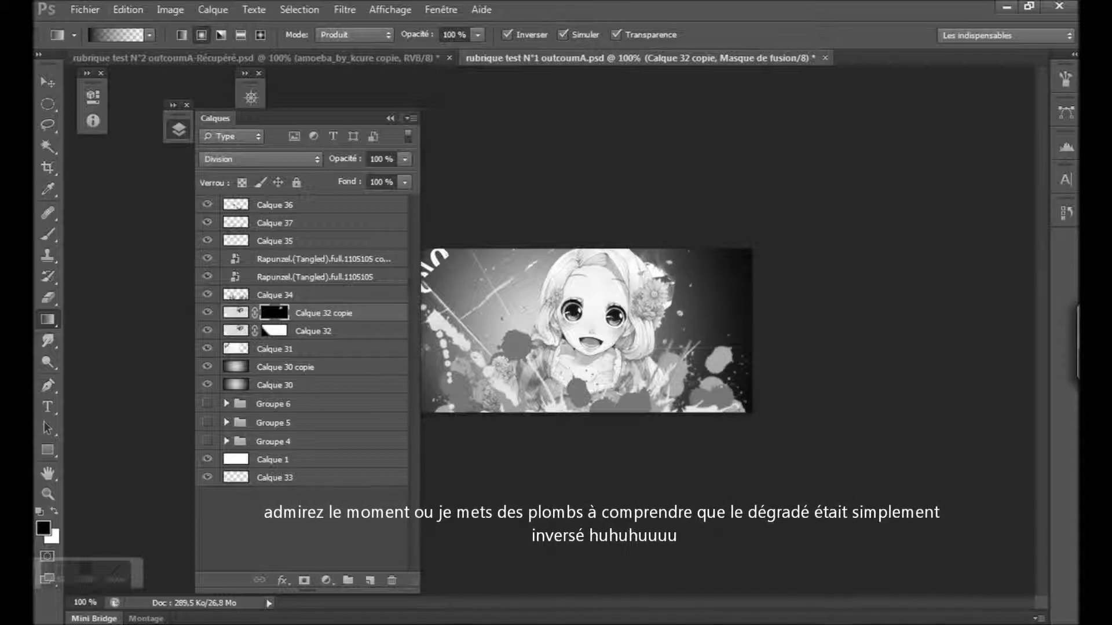
pyautogui.click(128, 9)
pyautogui.click(156, 23)
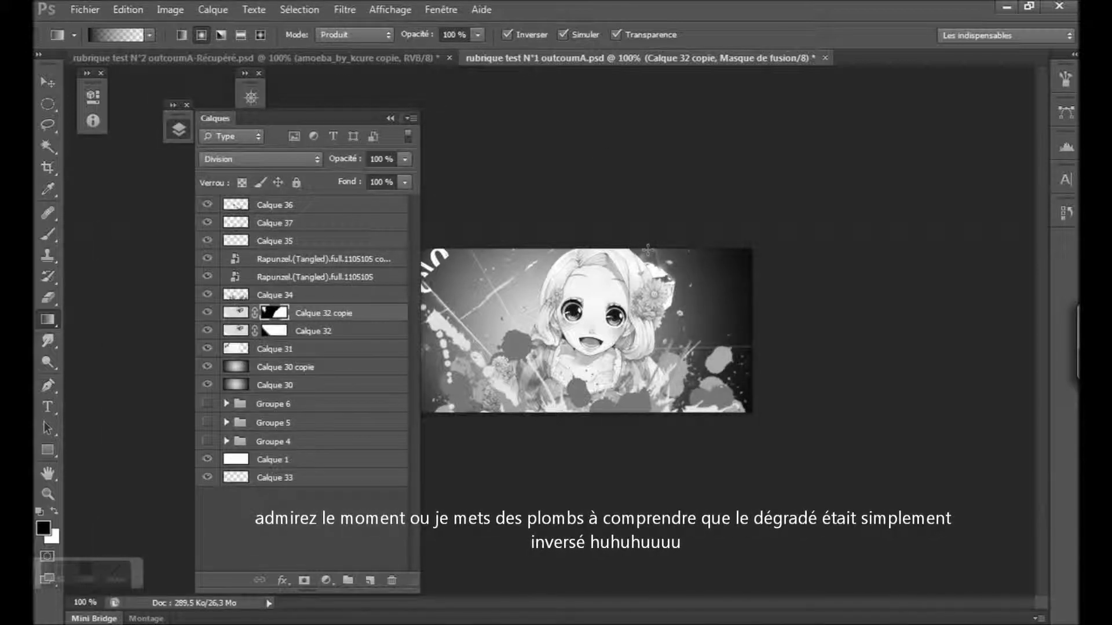
pyautogui.moveTo(649, 255); pyautogui.dragTo(643, 230)
pyautogui.click(136, 10)
pyautogui.click(156, 23)
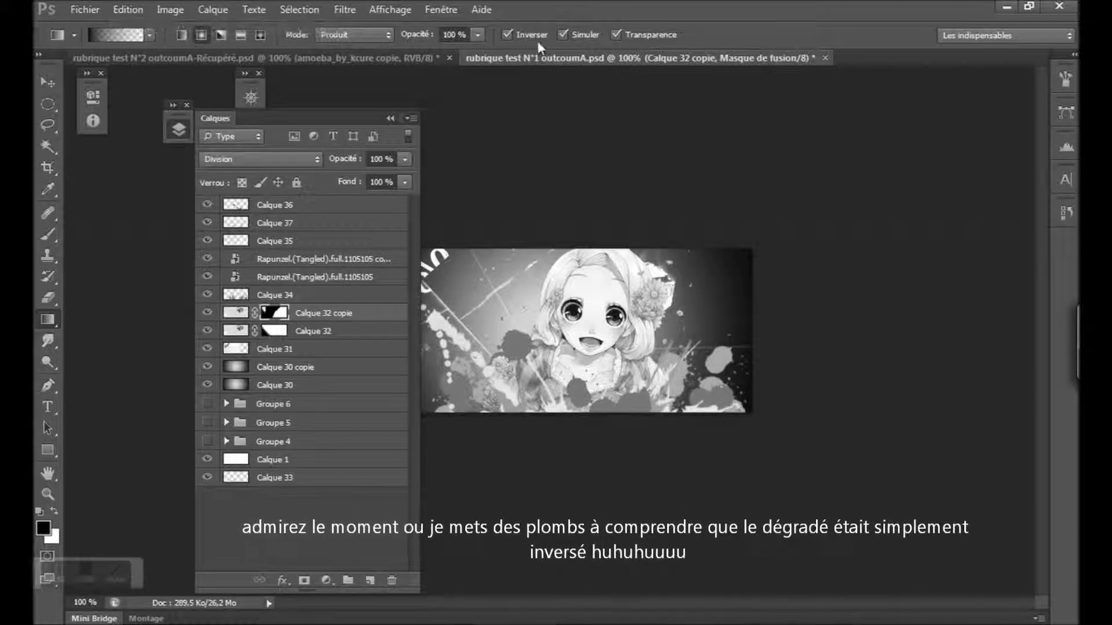
# Choose a black-to-white gradient, undo the last reversed gradient attempt, and turn off the gradient's Inverser option
pyautogui.click(149, 35)
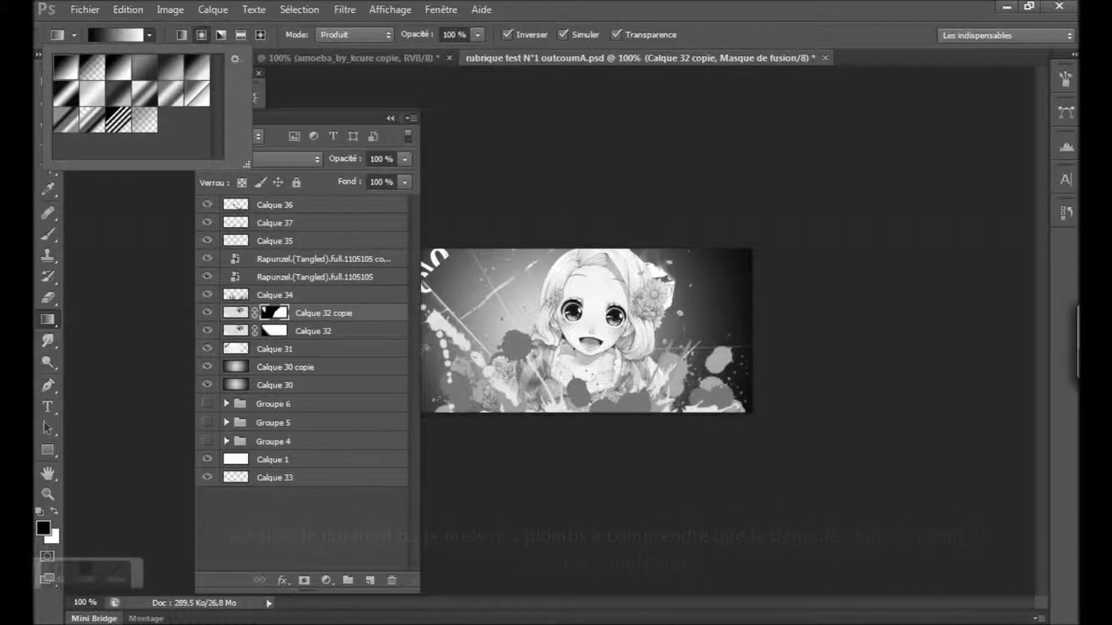
pyautogui.press('Escape')
pyautogui.click(127, 9)
pyautogui.click(151, 27)
pyautogui.click(506, 34)
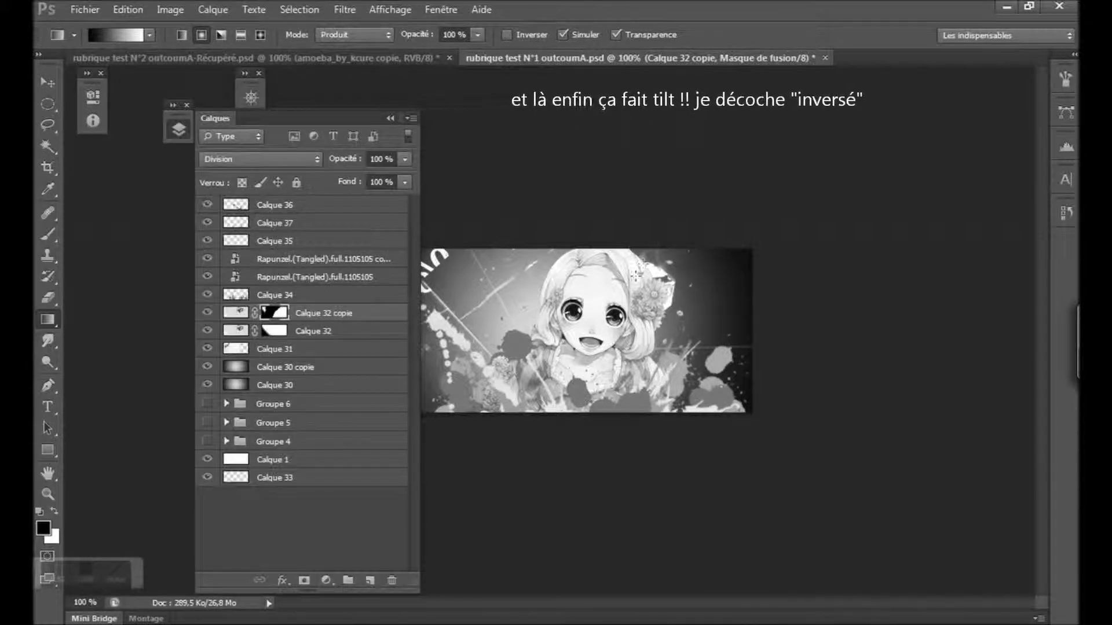
pyautogui.click(395, 117)
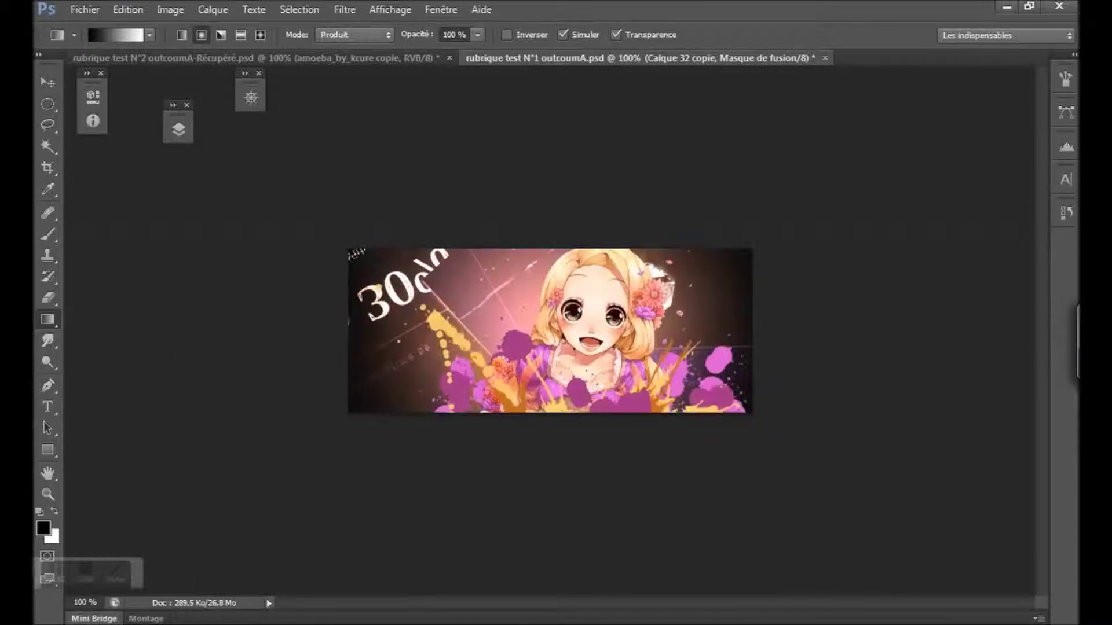
pyautogui.click(33, 400)
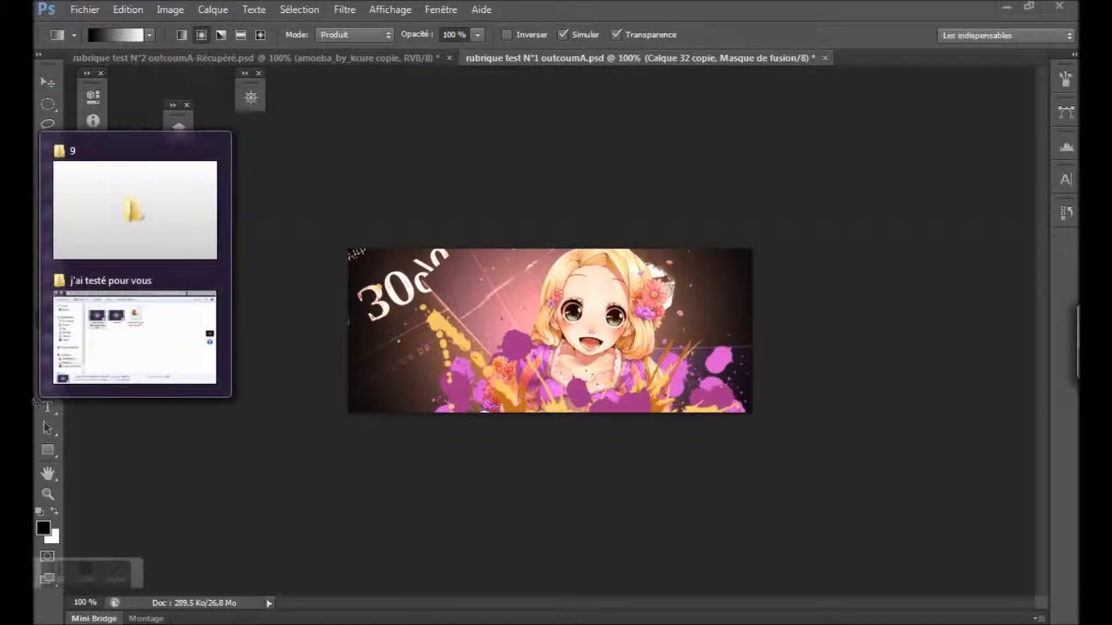
pyautogui.rightClick(34, 255)
pyautogui.click(96, 254)
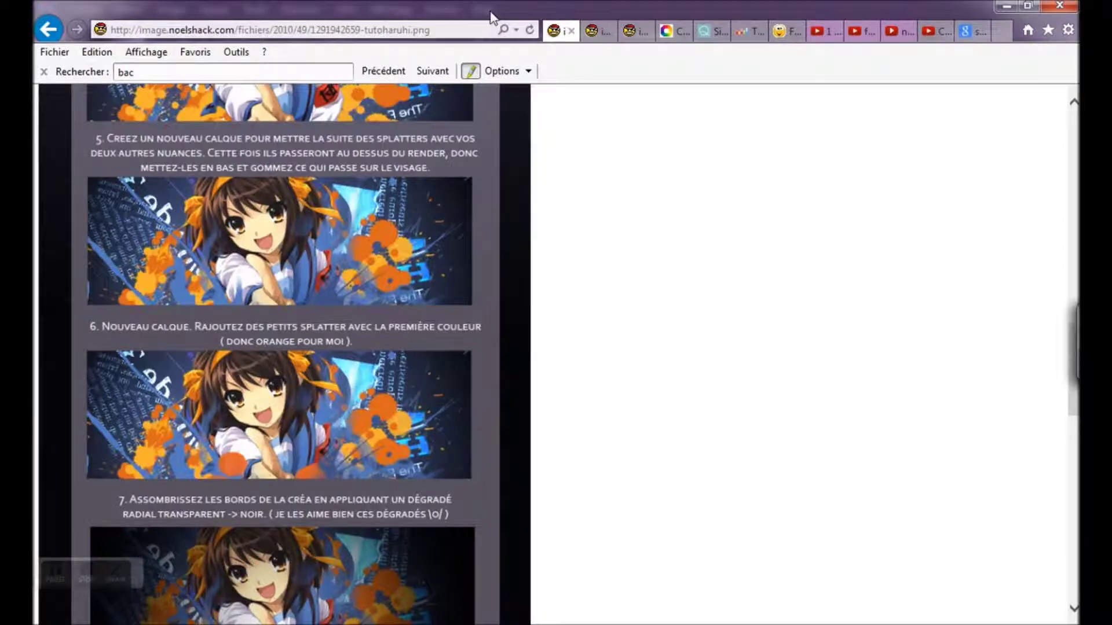
pyautogui.click(592, 34)
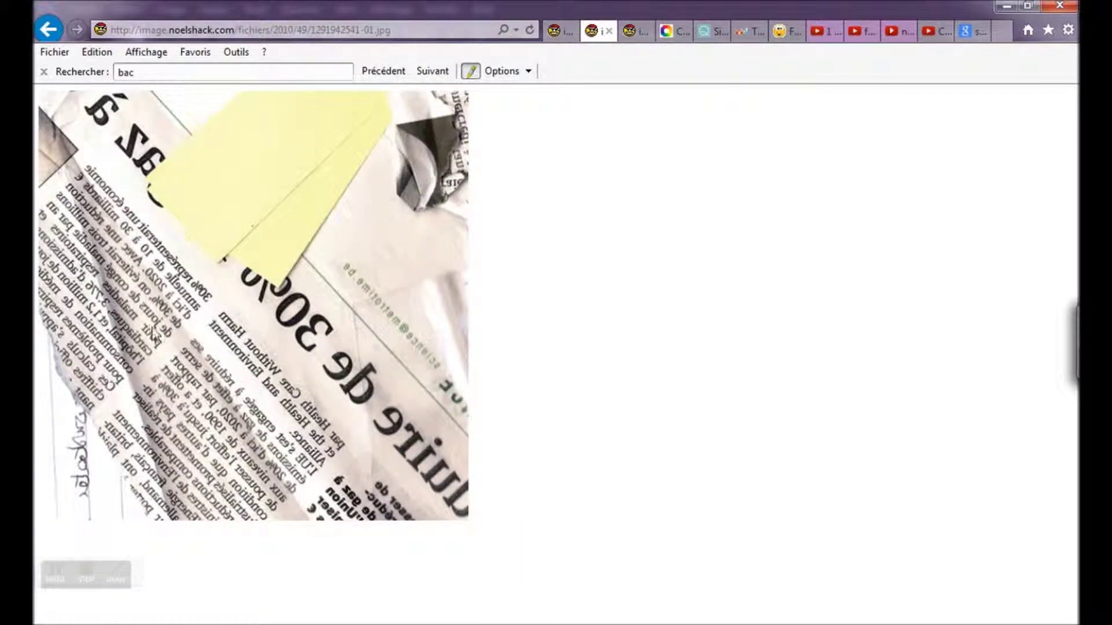
pyautogui.rightClick(154, 335)
pyautogui.click(136, 447)
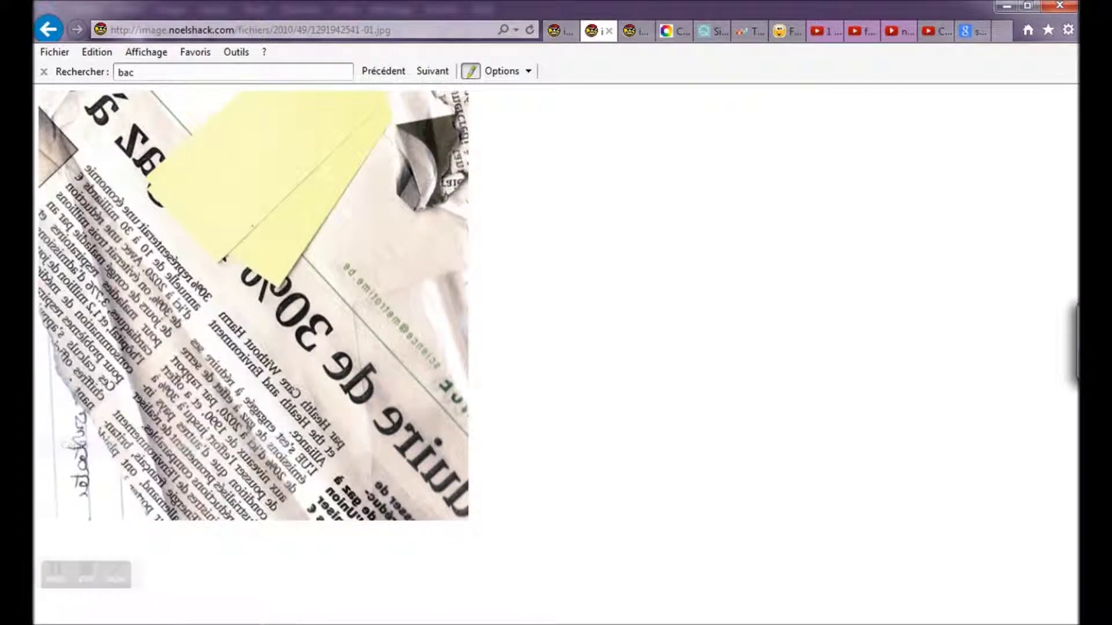
pyautogui.hotkey('alt', 'Tab')
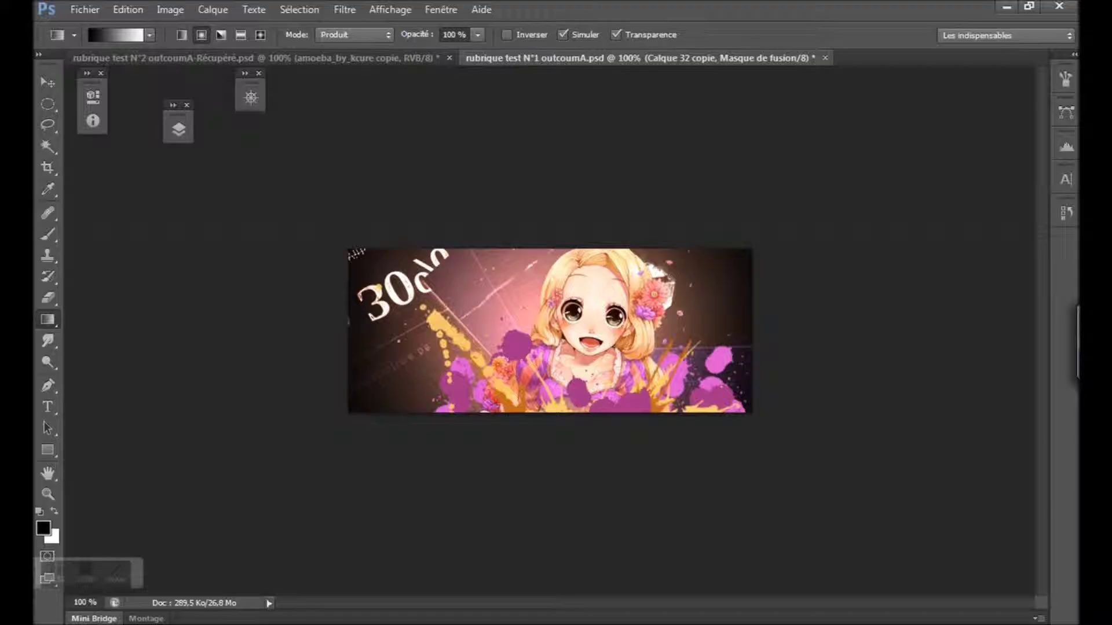
# Paste the newspaper texture above Calque 32 copie and set its blending mode to Division
pyautogui.click(130, 10)
pyautogui.click(147, 151)
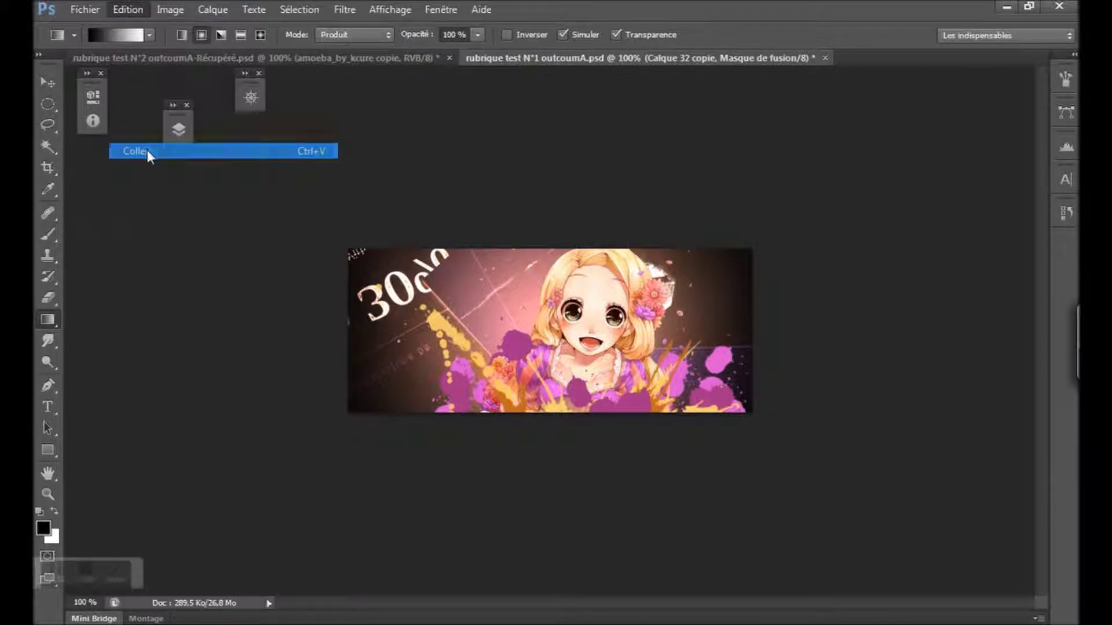
pyautogui.click(177, 139)
pyautogui.click(293, 159)
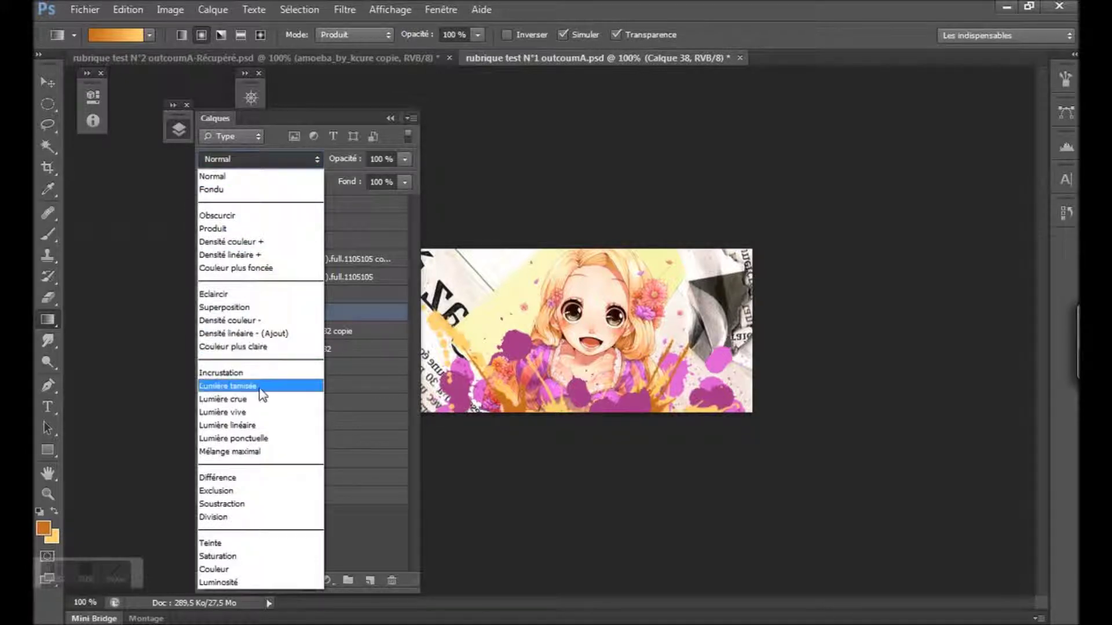
pyautogui.click(241, 521)
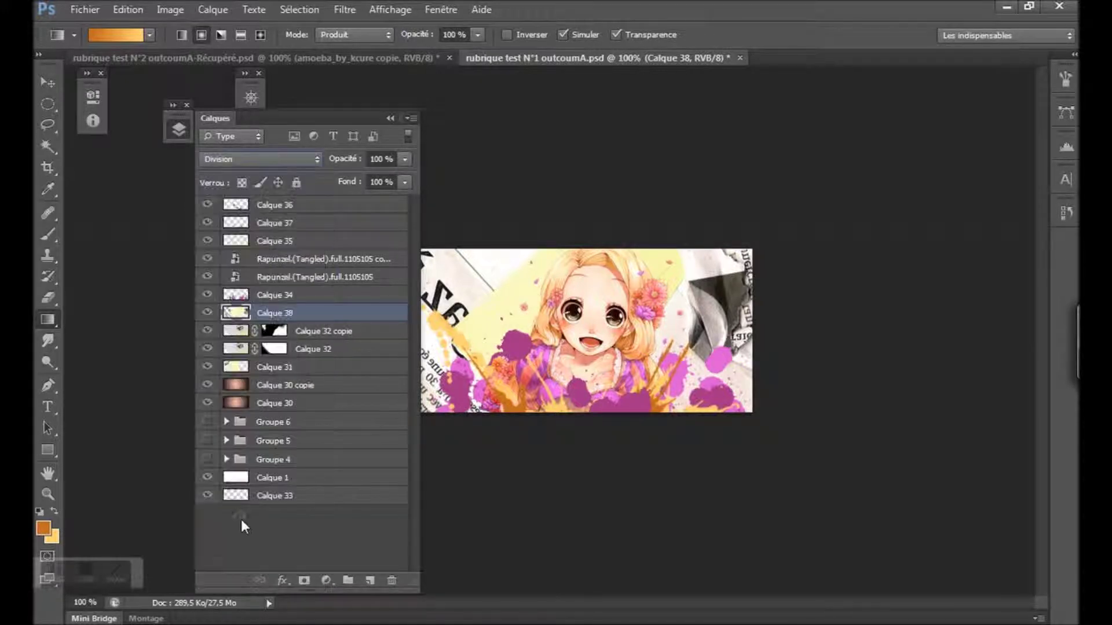
pyautogui.click(390, 119)
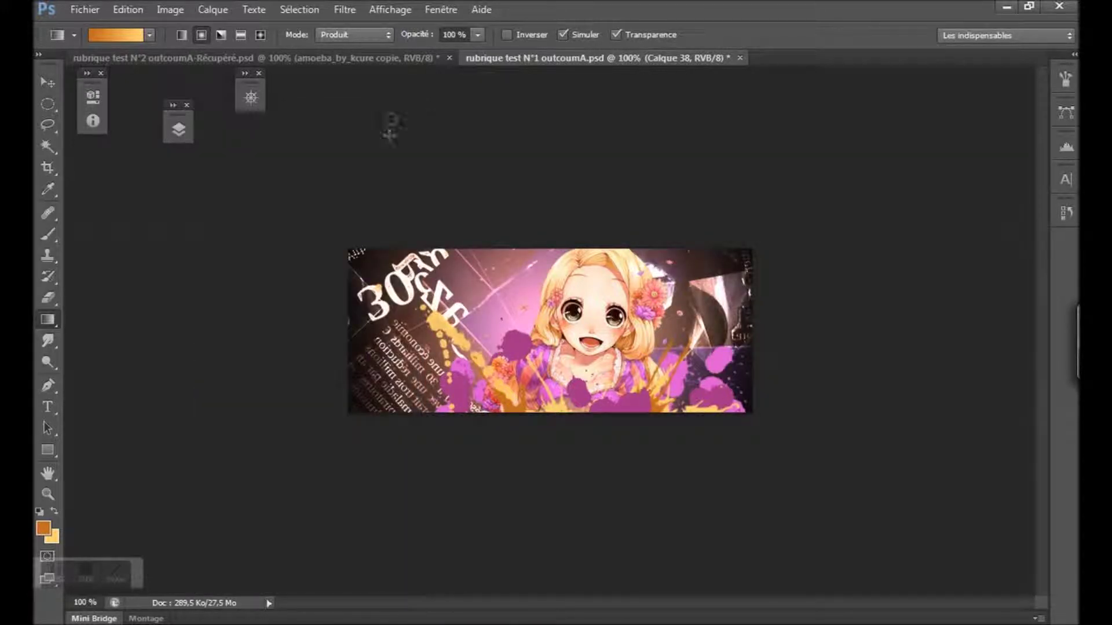
# Lower the fill of Calque 38 to 10 % and show the Navigation panel
pyautogui.click(178, 129)
pyautogui.click(405, 181)
pyautogui.moveTo(401, 202); pyautogui.dragTo(332, 199)
pyautogui.click(389, 119)
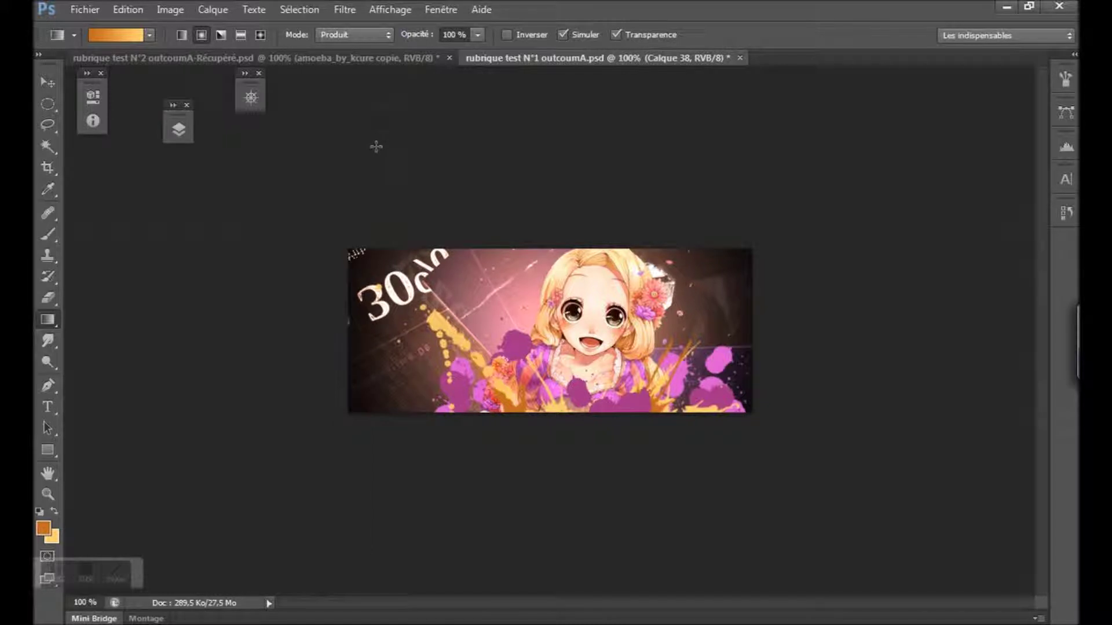
pyautogui.click(251, 98)
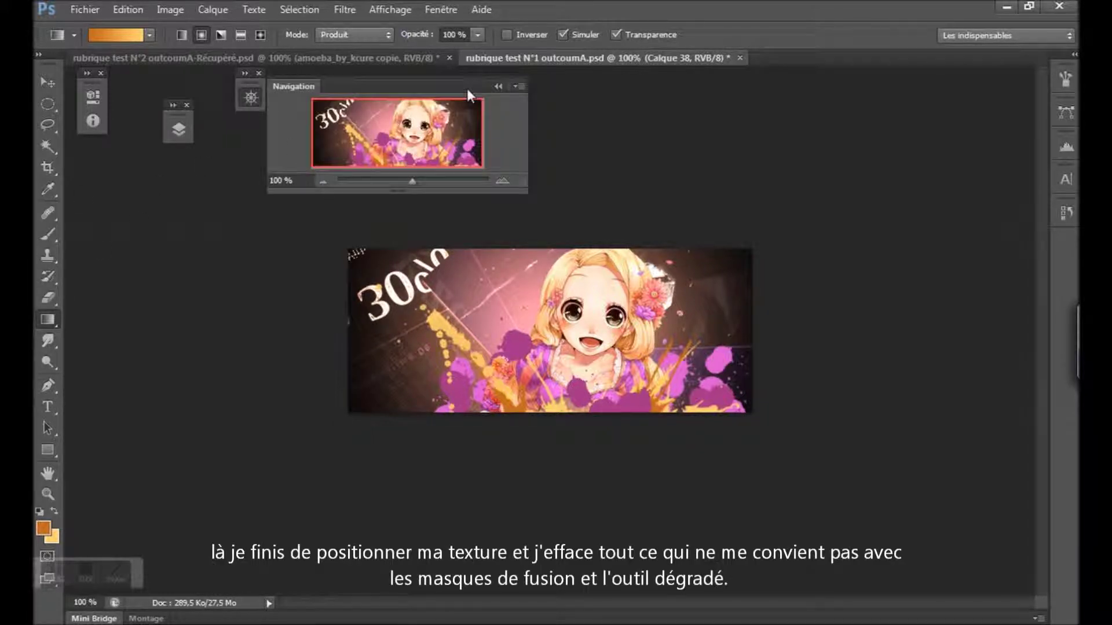
# Add a layer mask to Calque 38 and fade the newspaper texture around the character with a black-to-white radial gradient
pyautogui.click(179, 128)
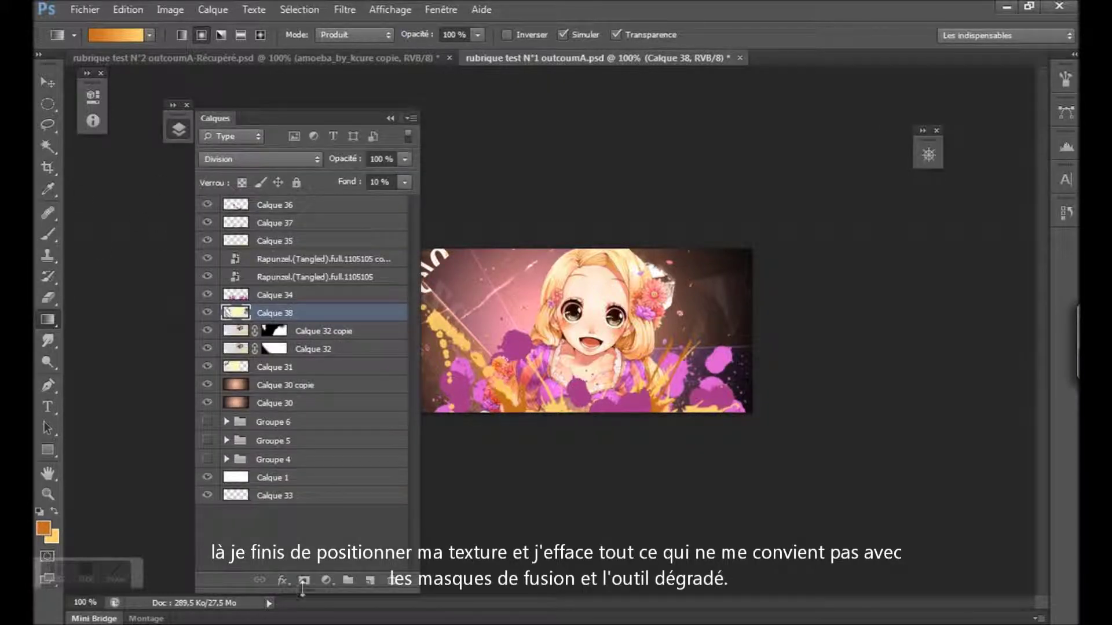
pyautogui.click(304, 580)
pyautogui.click(47, 234)
pyautogui.click(115, 34)
pyautogui.moveTo(492, 147)
pyautogui.mouseDown()
pyautogui.moveTo(514, 147)
pyautogui.moveTo(505, 148)
pyautogui.mouseUp()
pyautogui.click(359, 165)
pyautogui.click(47, 320)
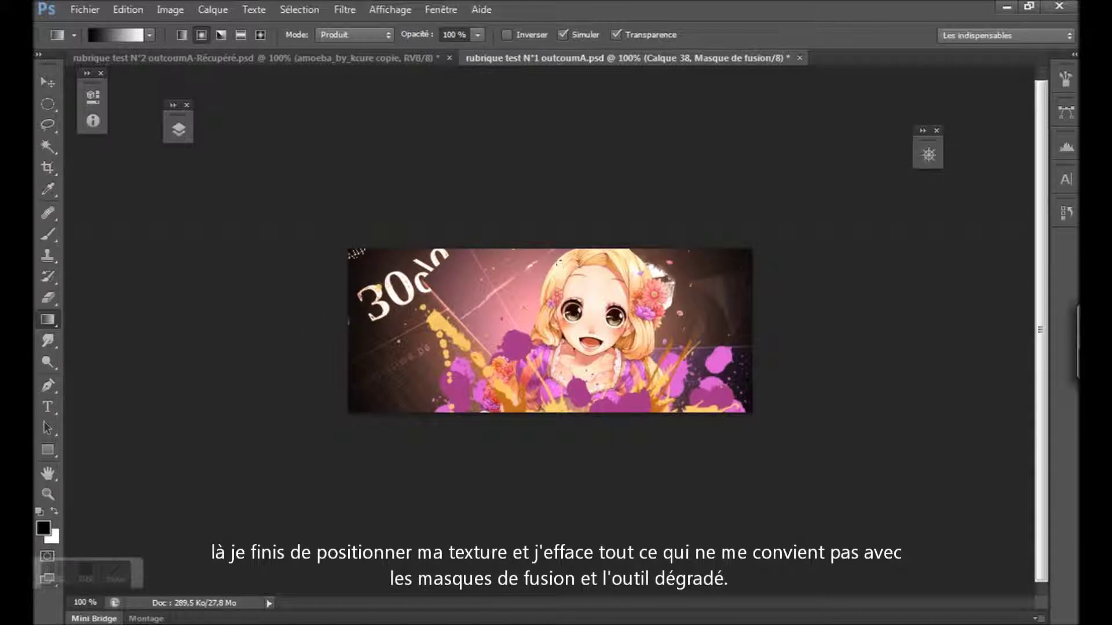
# Raise the fill of Calque 38, shift its newspaper texture towards the character, and fade its outer edge on the mask
pyautogui.click(178, 129)
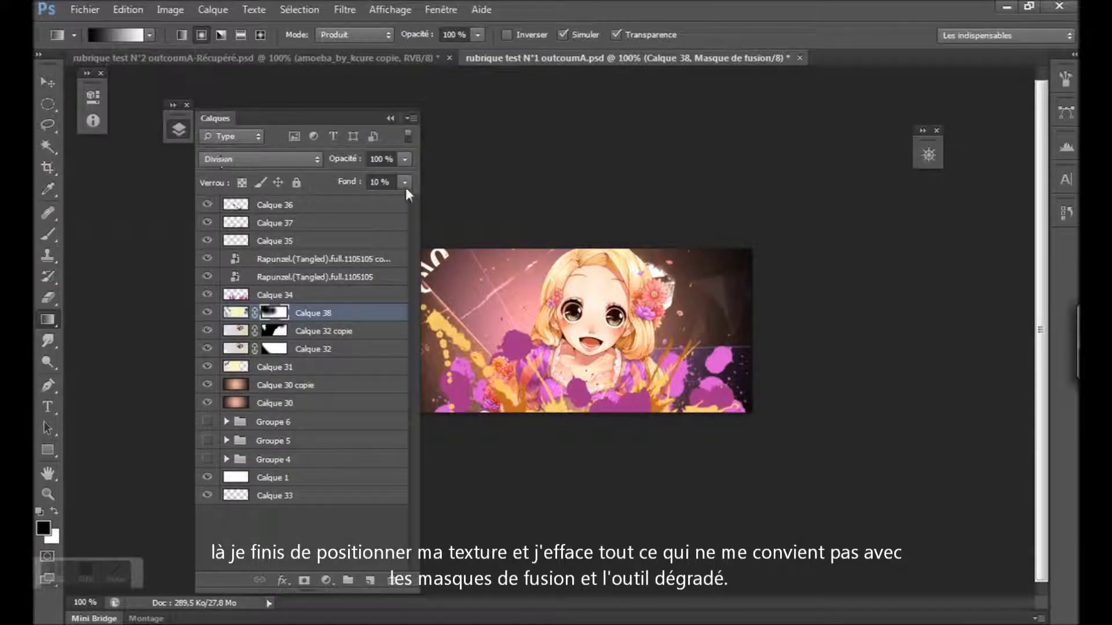
pyautogui.click(403, 163)
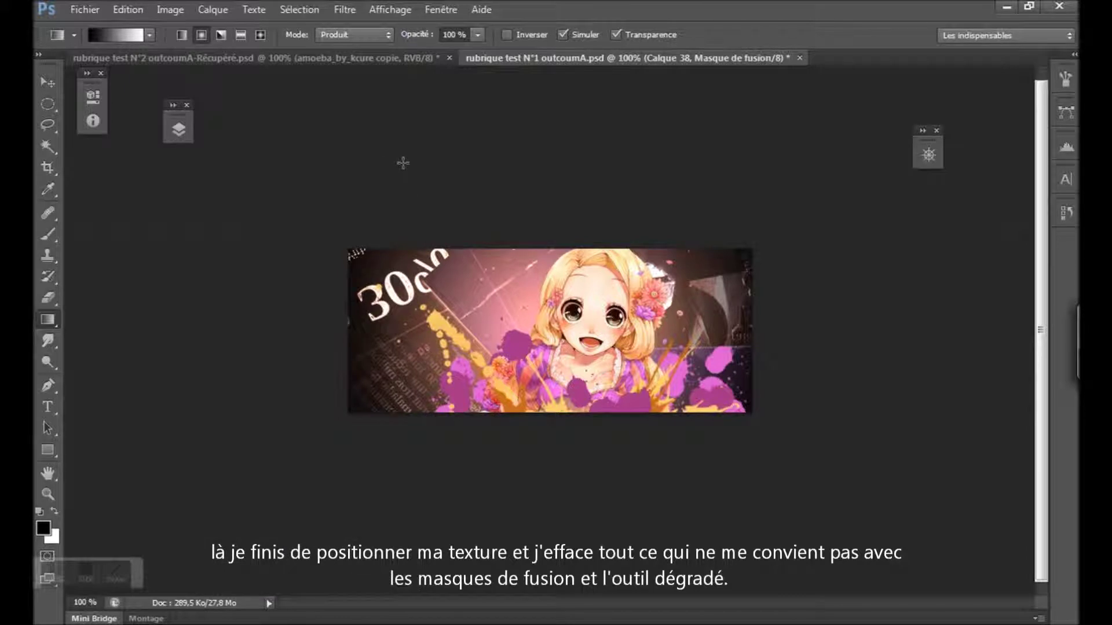
pyautogui.press('v')
pyautogui.moveTo(699, 298); pyautogui.dragTo(703, 298)
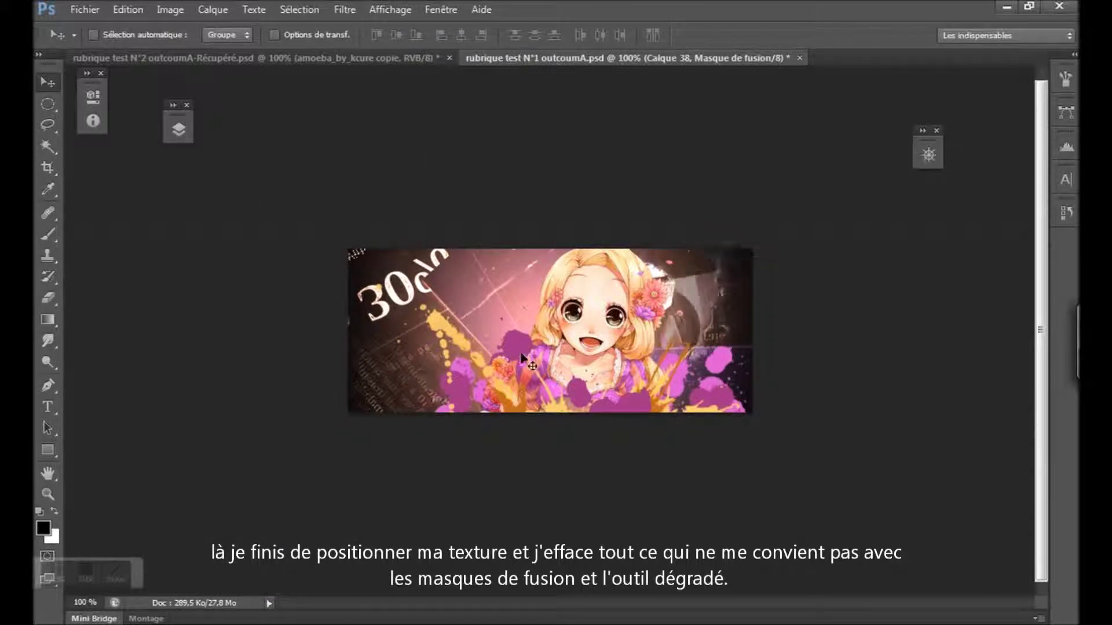
pyautogui.click(50, 319)
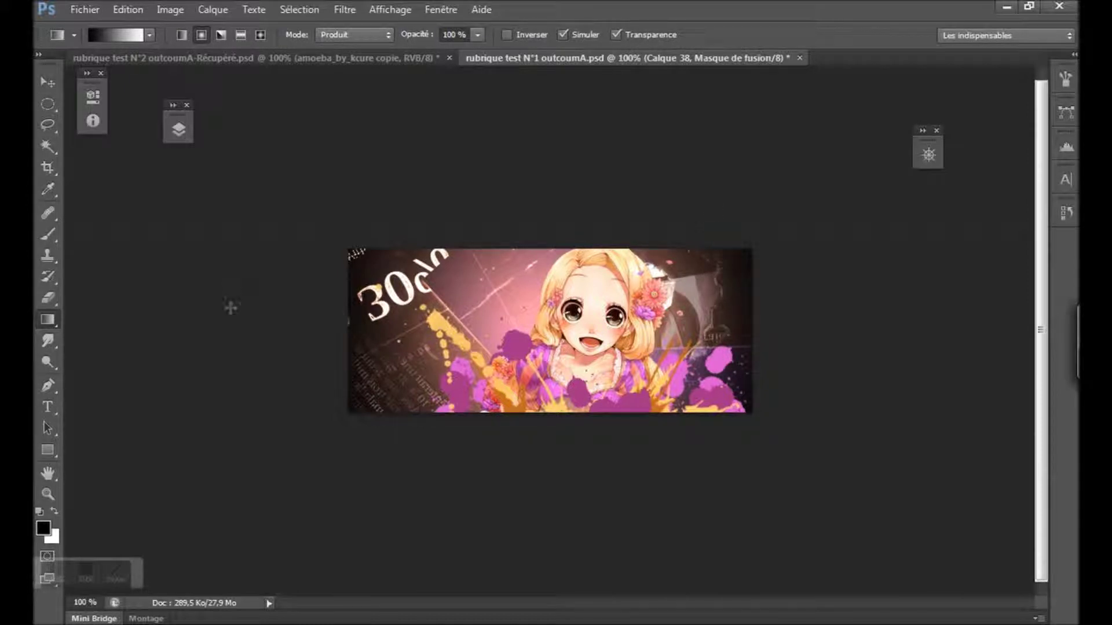
# Add a layer mask to Calque 31 and fade out the small text in the banner's upper-left corner with a gradient
pyautogui.click(178, 129)
pyautogui.click(239, 350)
pyautogui.click(207, 349)
pyautogui.click(207, 349)
pyautogui.click(243, 367)
pyautogui.click(304, 580)
pyautogui.click(357, 235)
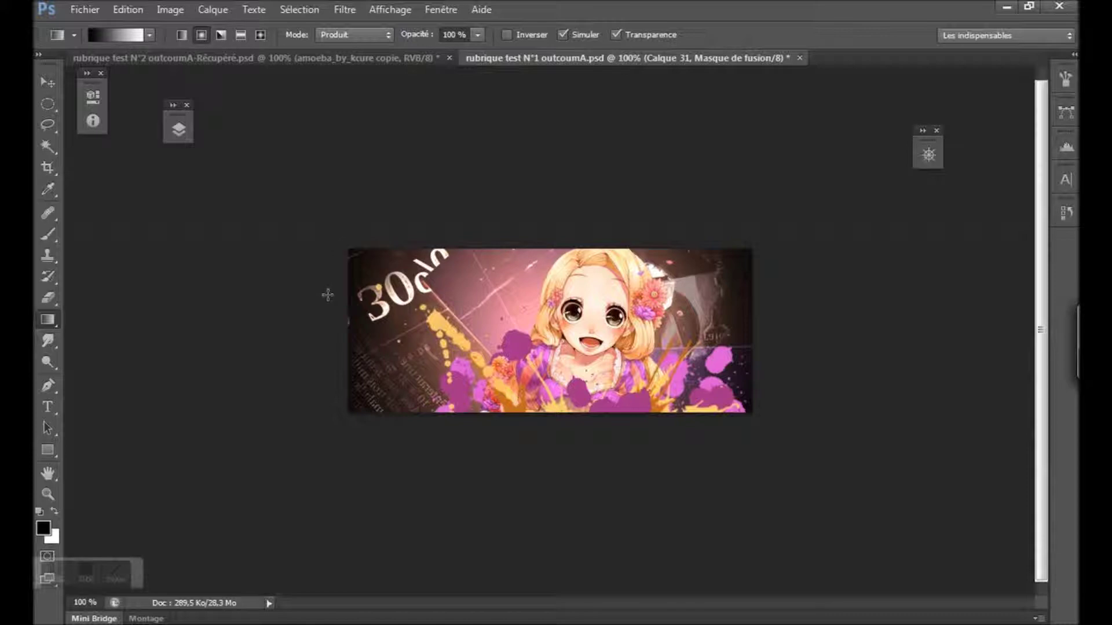
# Read steps 5 to 8 of the splatter tutorial in Internet Explorer and return to Photoshop
pyautogui.click(202, 246)
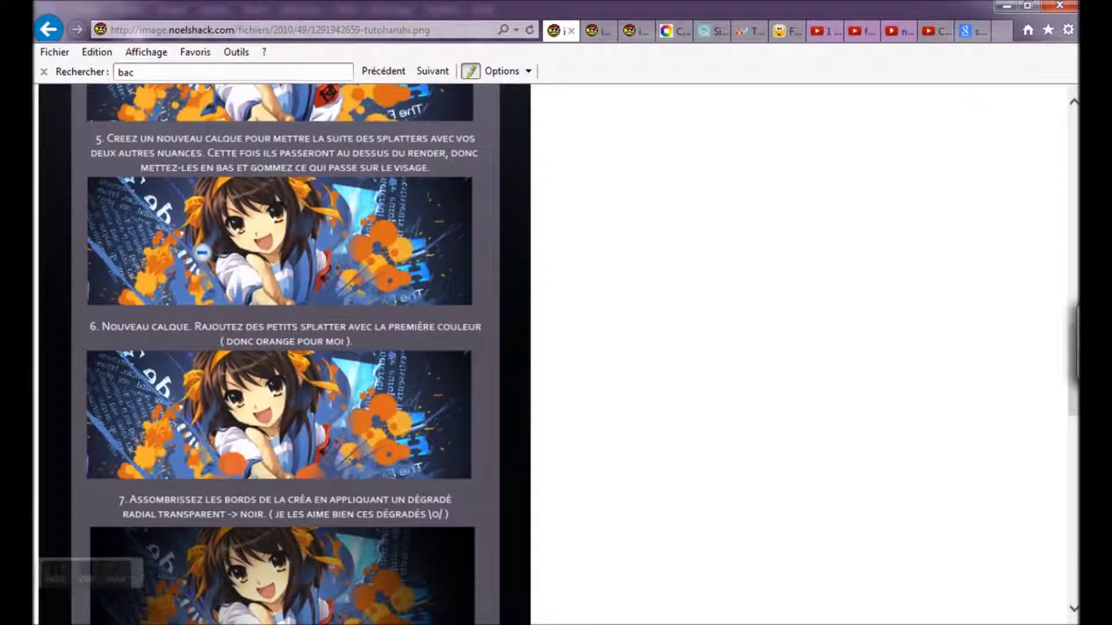
pyautogui.scroll(-3, 298, 429)
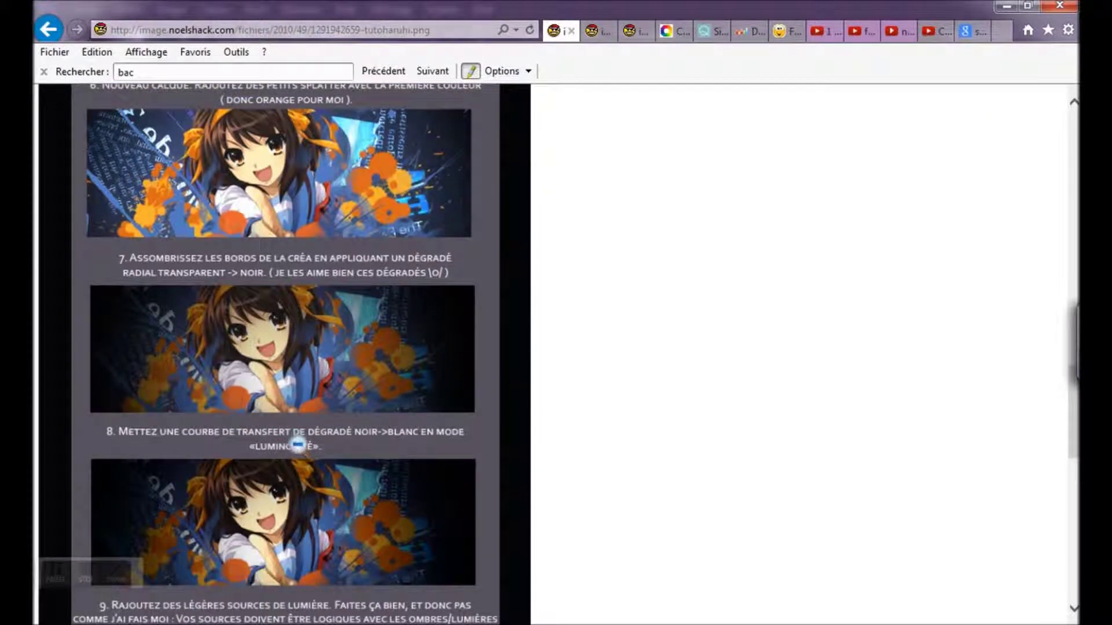
pyautogui.click(68, 568)
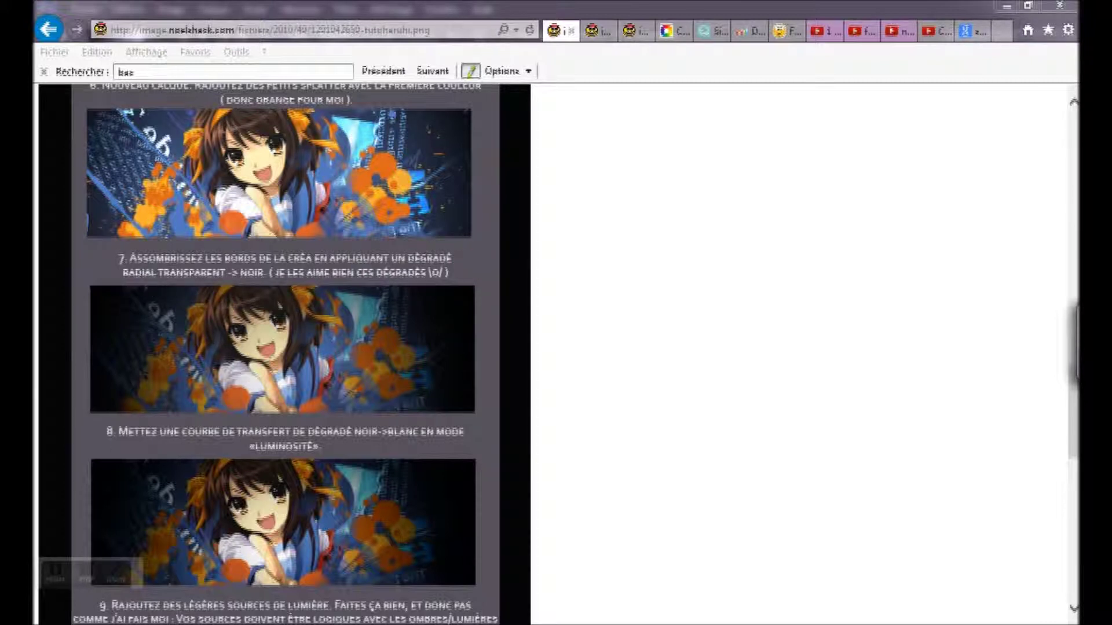
pyautogui.hotkey('alt', 'Tab')
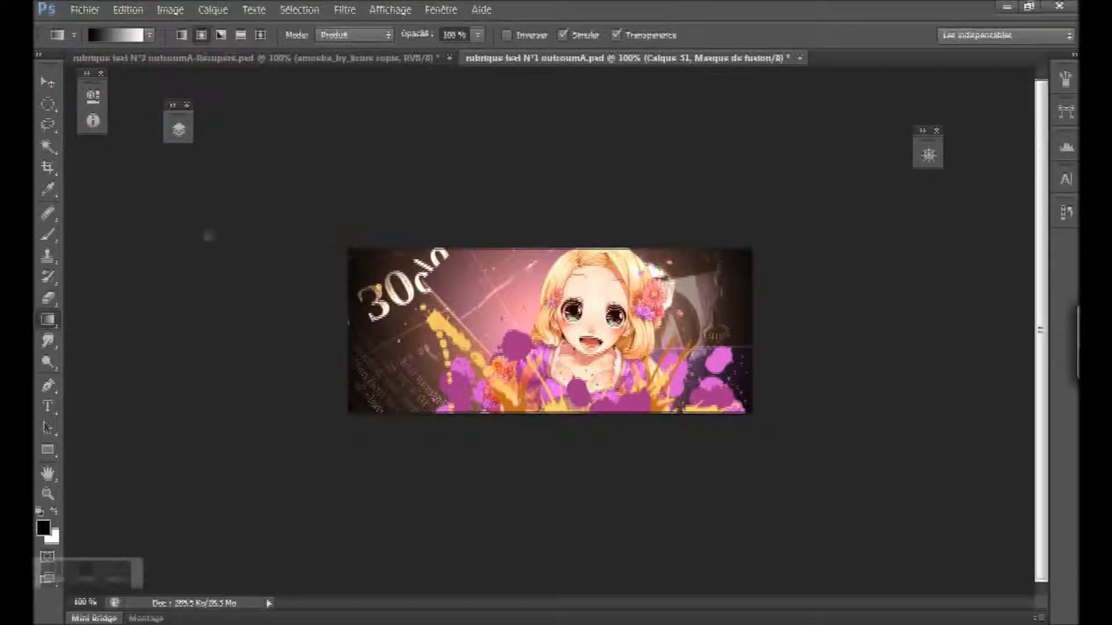
# Create a new layer and move it to the top of the layer stack, above Calque 36
pyautogui.click(177, 128)
pyautogui.click(369, 580)
pyautogui.moveTo(341, 381); pyautogui.dragTo(128, 246)
pyautogui.moveTo(335, 363); pyautogui.dragTo(357, 203)
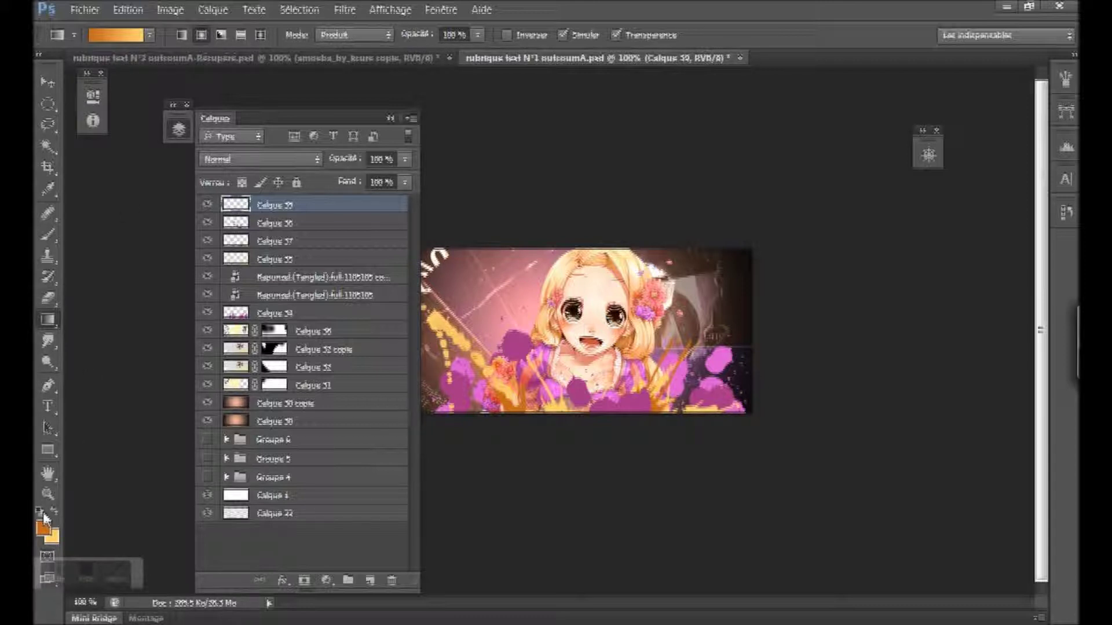
# Reset the colours to black and white and choose the foreground-to-transparent gradient
pyautogui.click(40, 512)
pyautogui.click(150, 35)
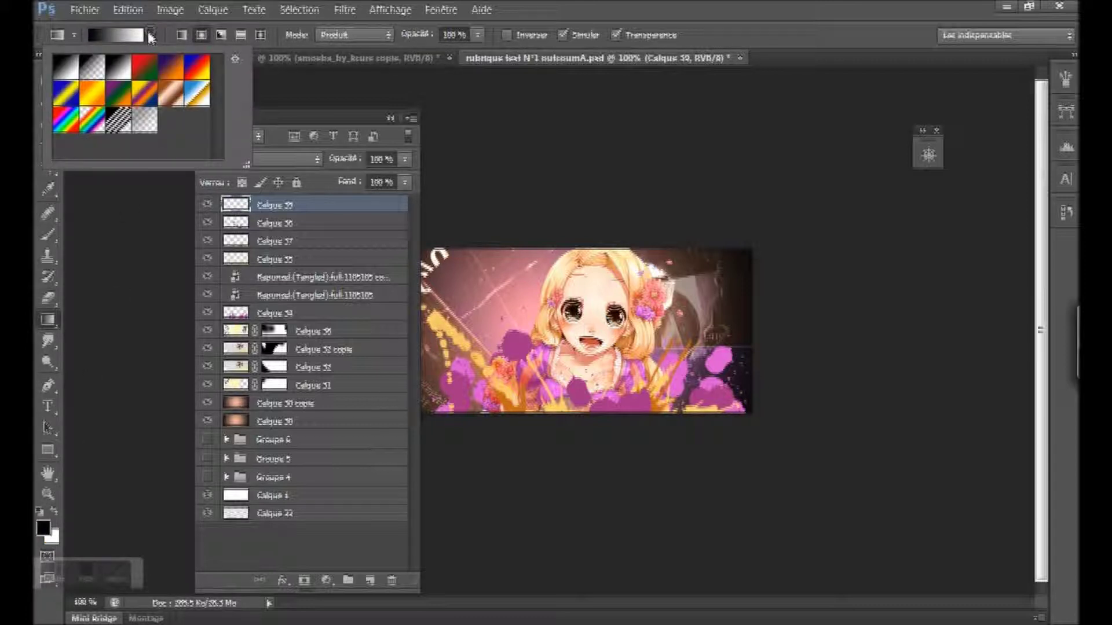
pyautogui.click(92, 74)
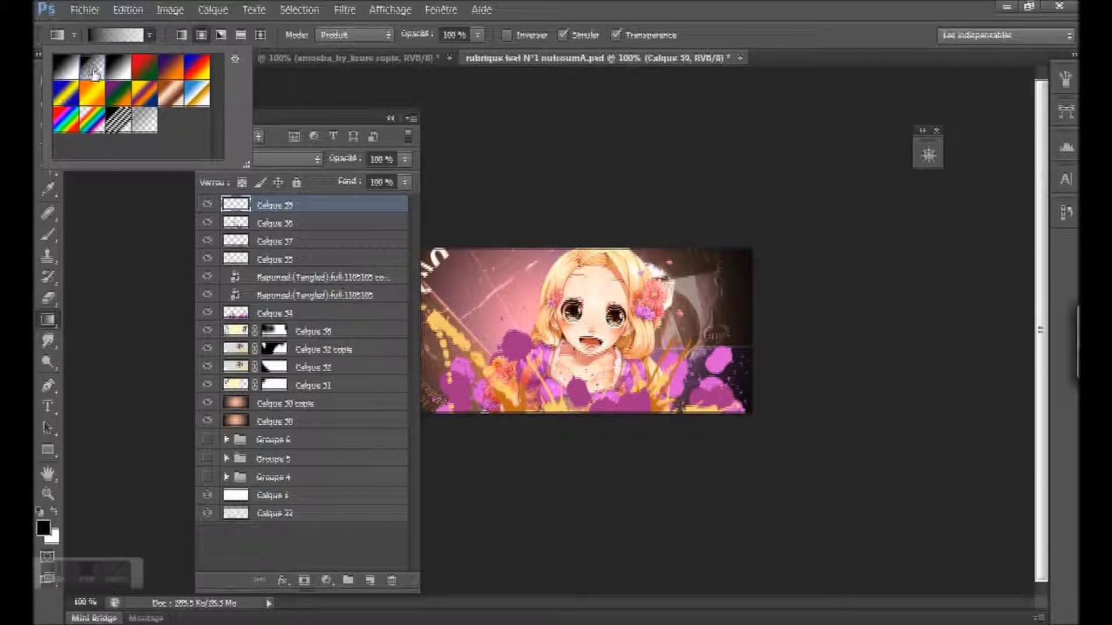
pyautogui.click(601, 75)
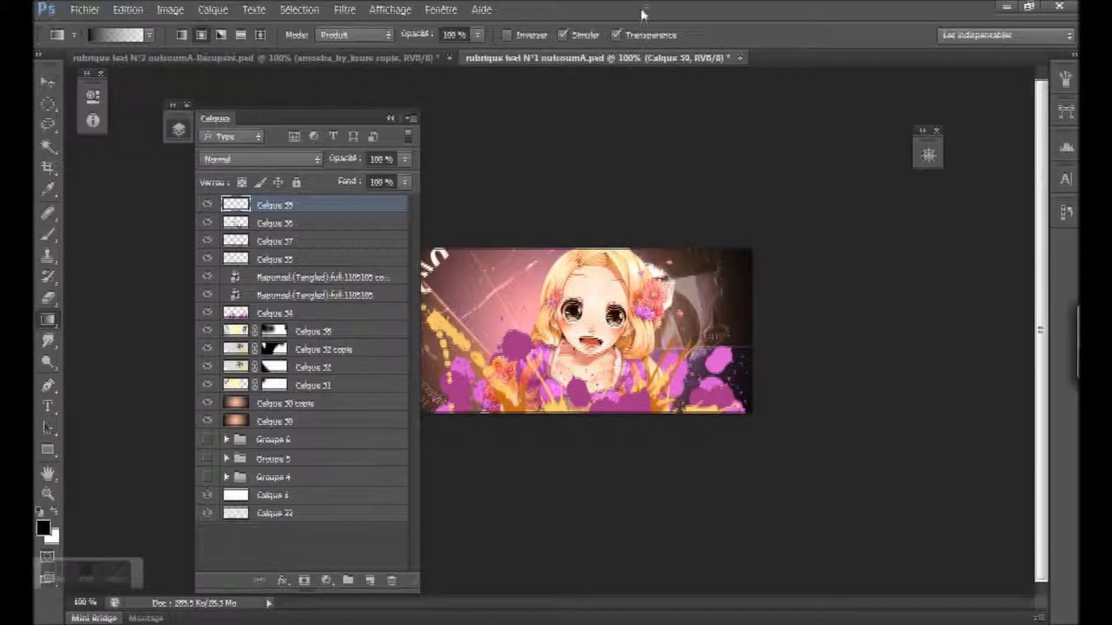
pyautogui.click(390, 119)
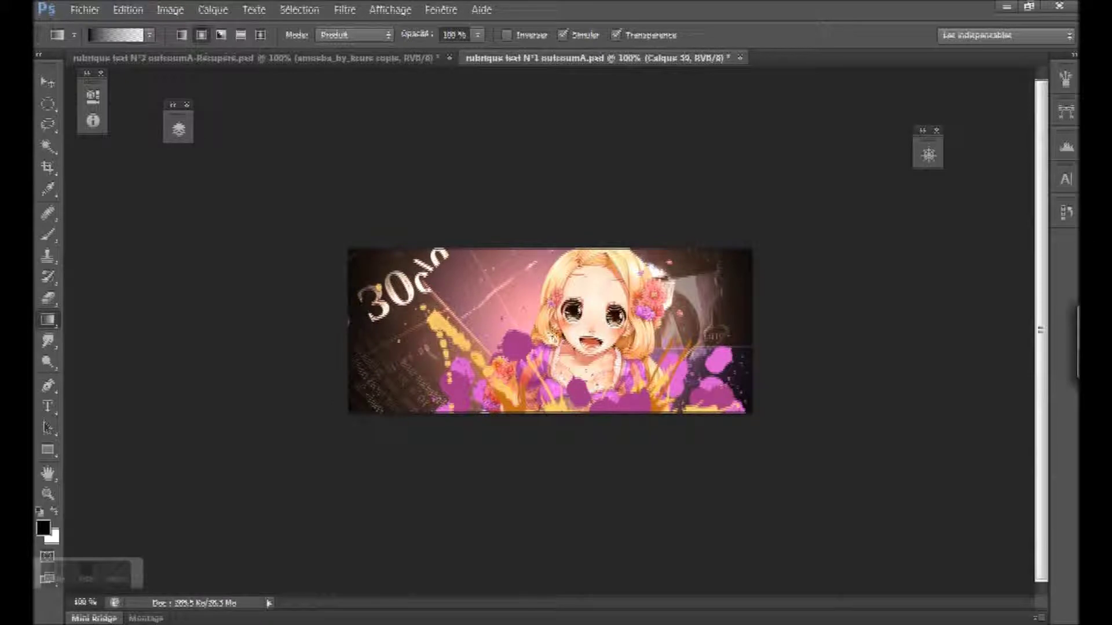
# Try a black-to-transparent radial gradient on Calque 39 from beside the character's chin outwards, and undo it
pyautogui.moveTo(549, 343); pyautogui.dragTo(793, 228)
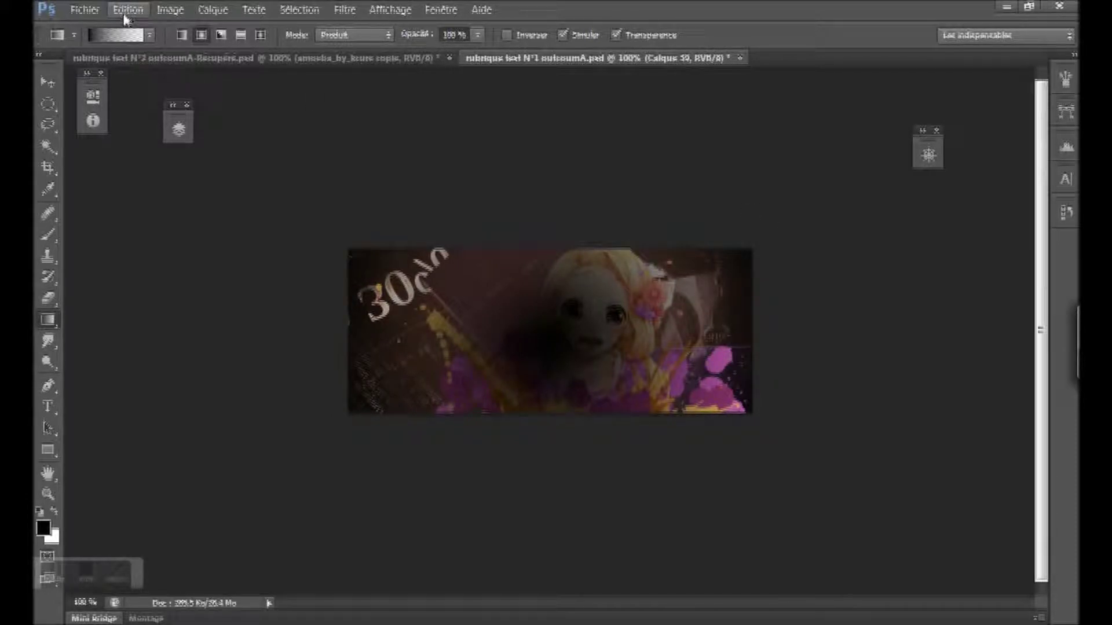
pyautogui.click(128, 13)
pyautogui.click(144, 27)
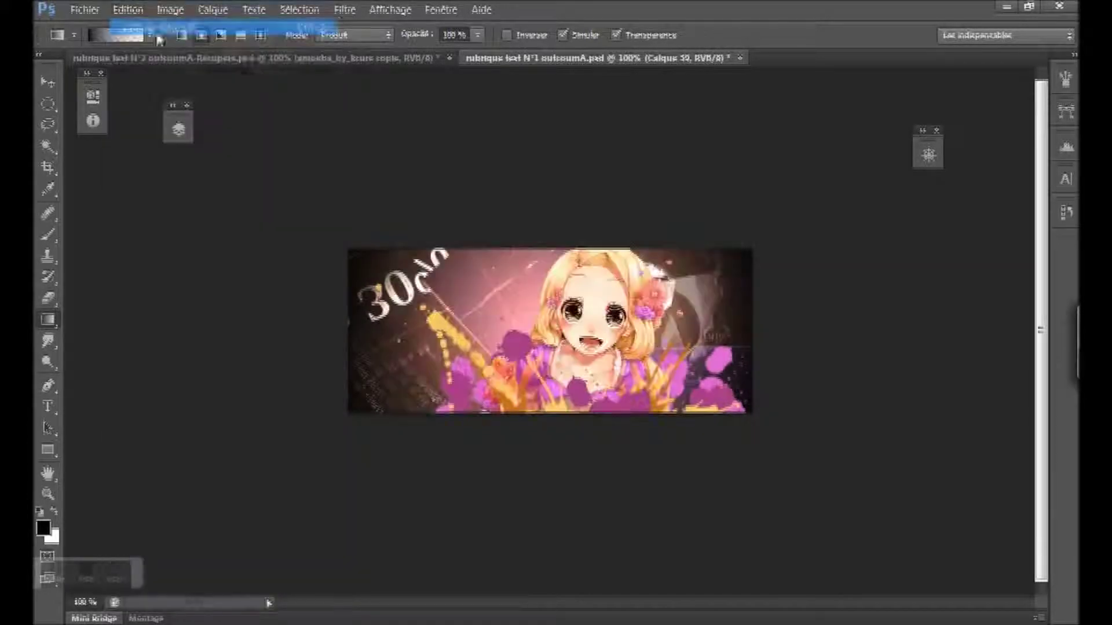
# Reverse the gradient and darken the banner's edges on Calque 39 with a transparent-to-black radial gradient outwards from the character
pyautogui.click(508, 36)
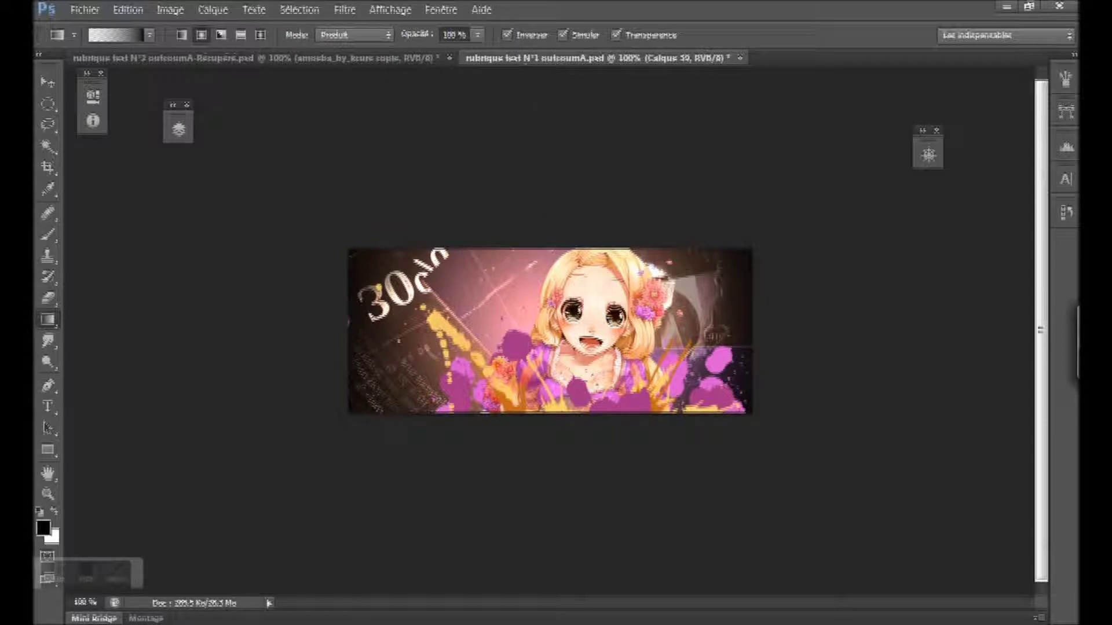
pyautogui.moveTo(666, 288); pyautogui.dragTo(789, 235)
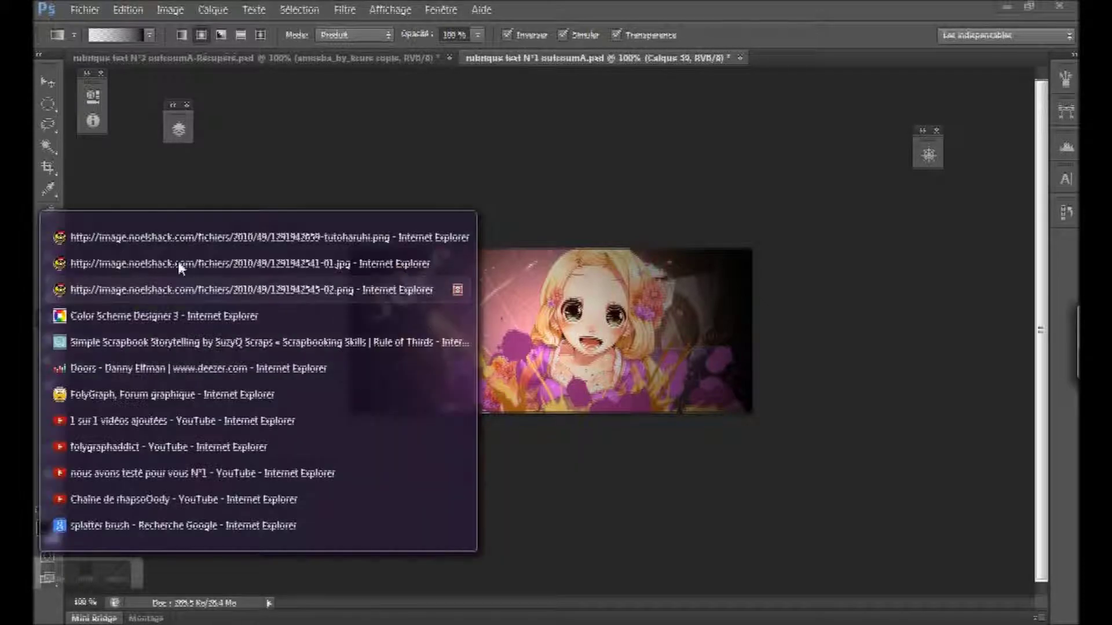
# Switch to the tutorial image in Internet Explorer and read steps 7 to 9
pyautogui.click(186, 241)
pyautogui.scroll(-2, 251, 433)
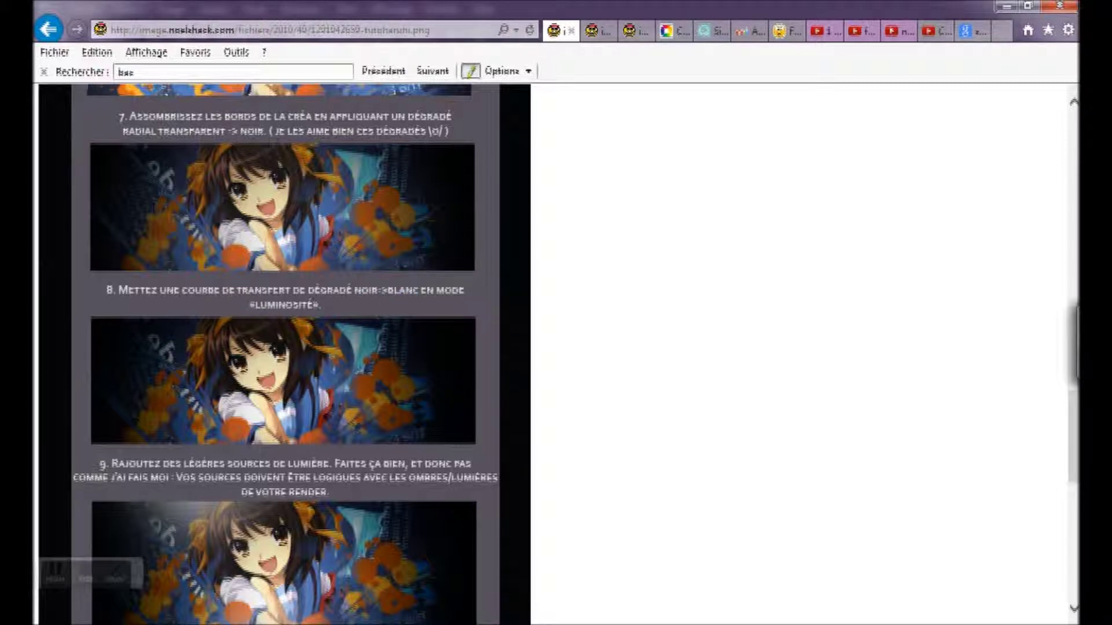
# Switch back to Photoshop, add a new layer above Calque 39, try filling it with black, and undo the fill
pyautogui.hotkey('alt', 'Tab')
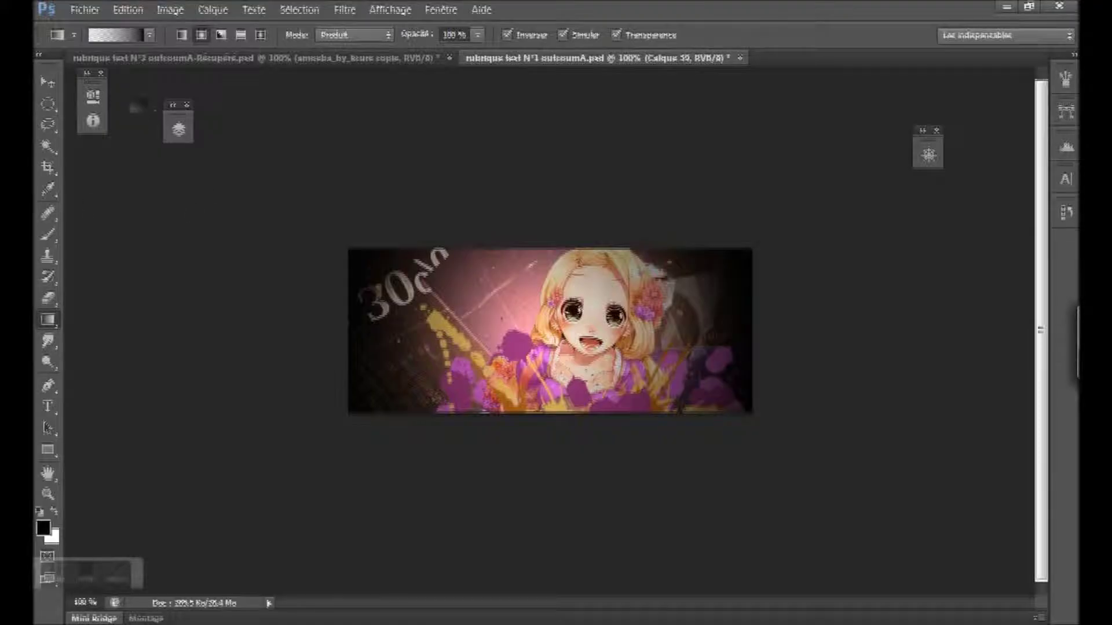
pyautogui.click(179, 129)
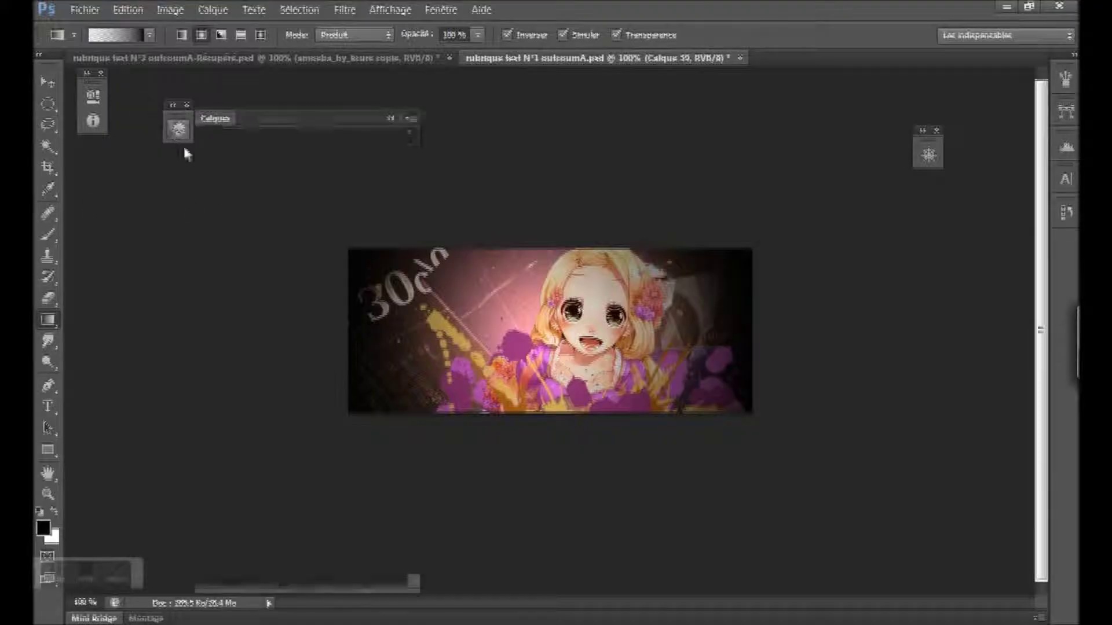
pyautogui.click(370, 580)
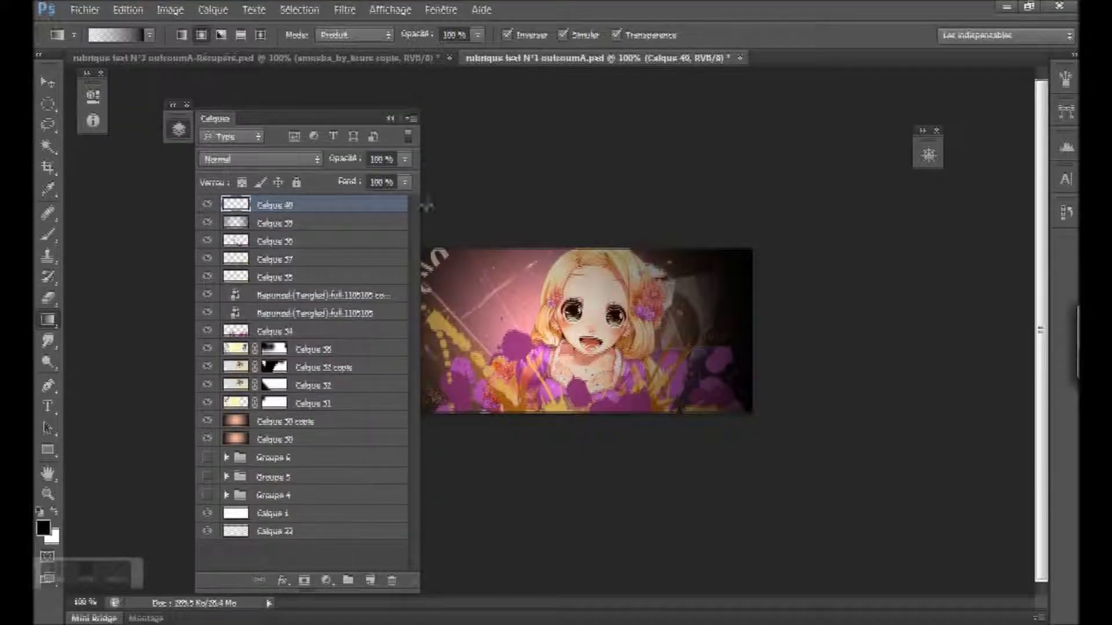
pyautogui.click(391, 118)
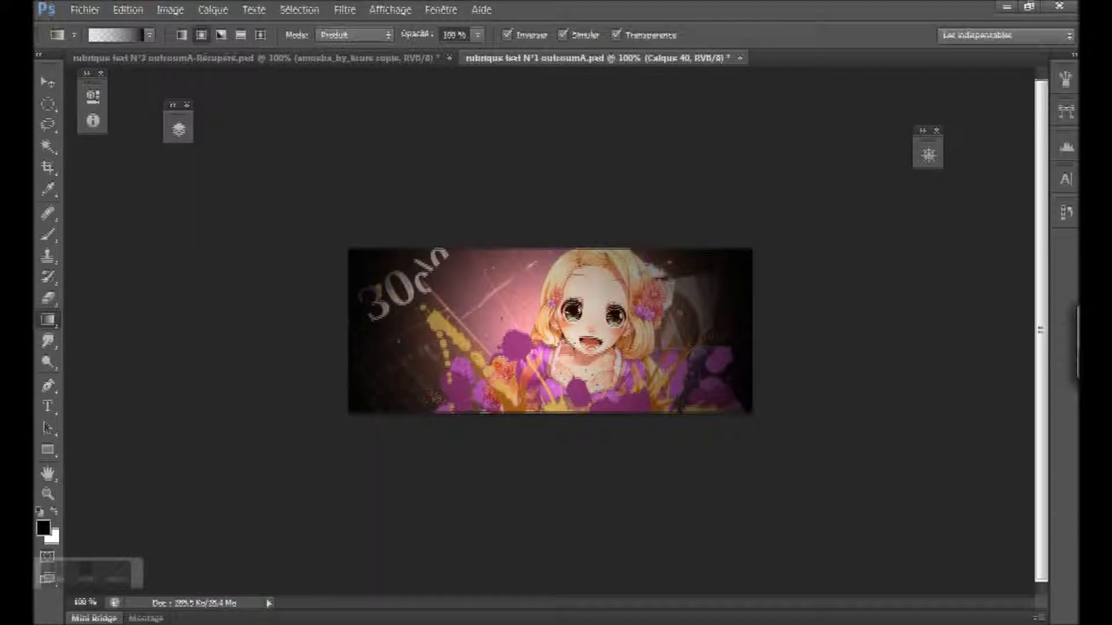
pyautogui.moveTo(714, 281); pyautogui.dragTo(714, 281)
pyautogui.hotkey('alt', 'BackSpace')
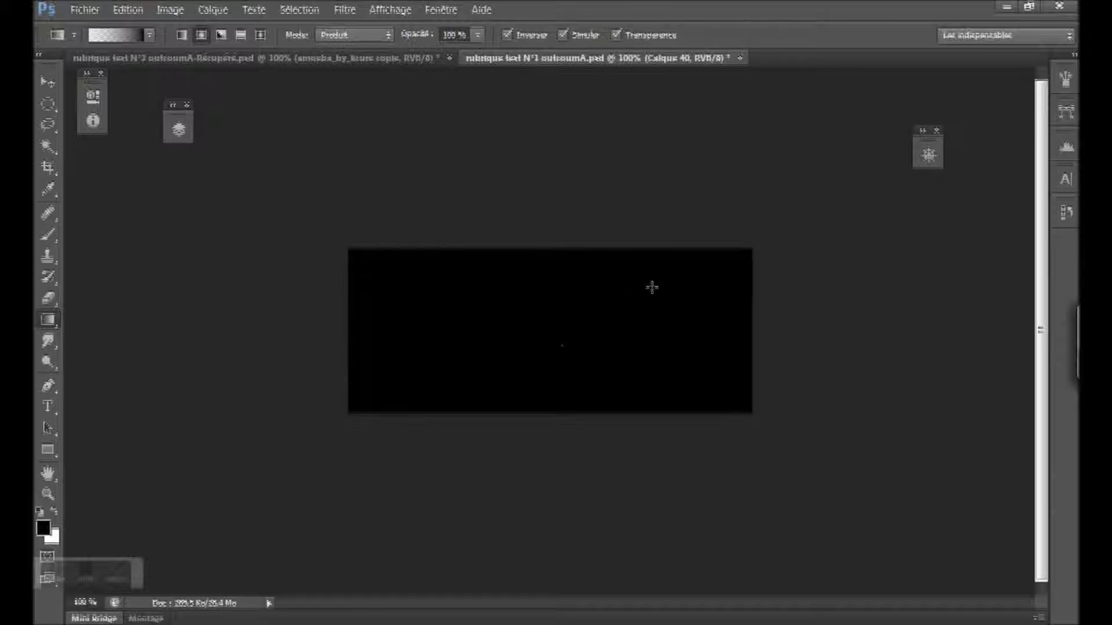
pyautogui.moveTo(652, 255); pyautogui.dragTo(586, 282)
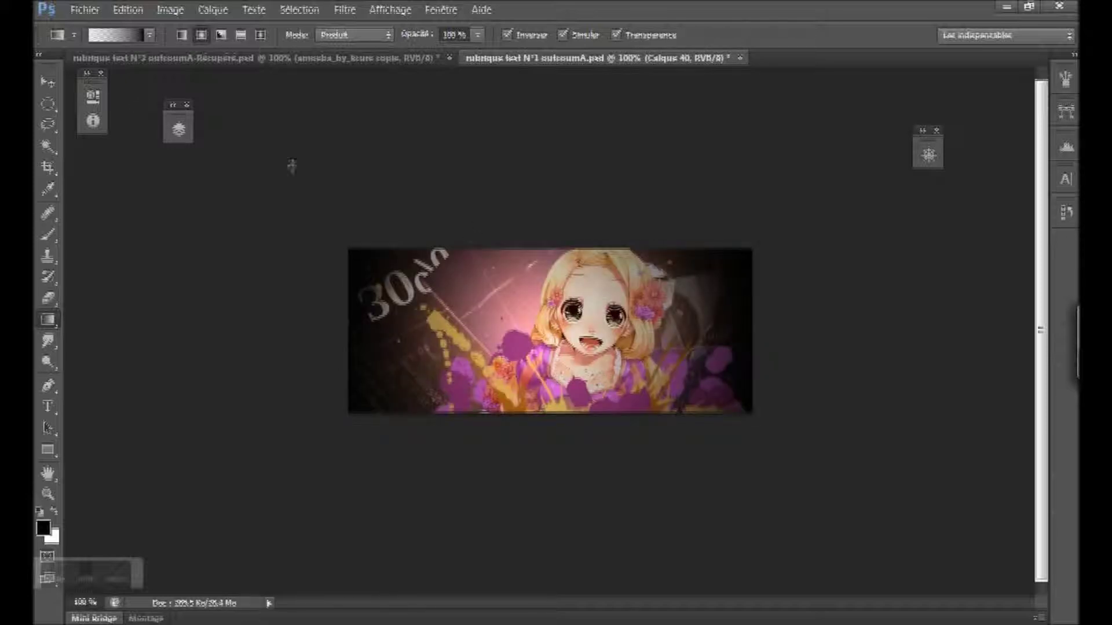
# Choose the foreground-to-background gradient, try a white-to-black radial gradient on Calque 40 outwards from the character's chin, and undo it
pyautogui.click(151, 35)
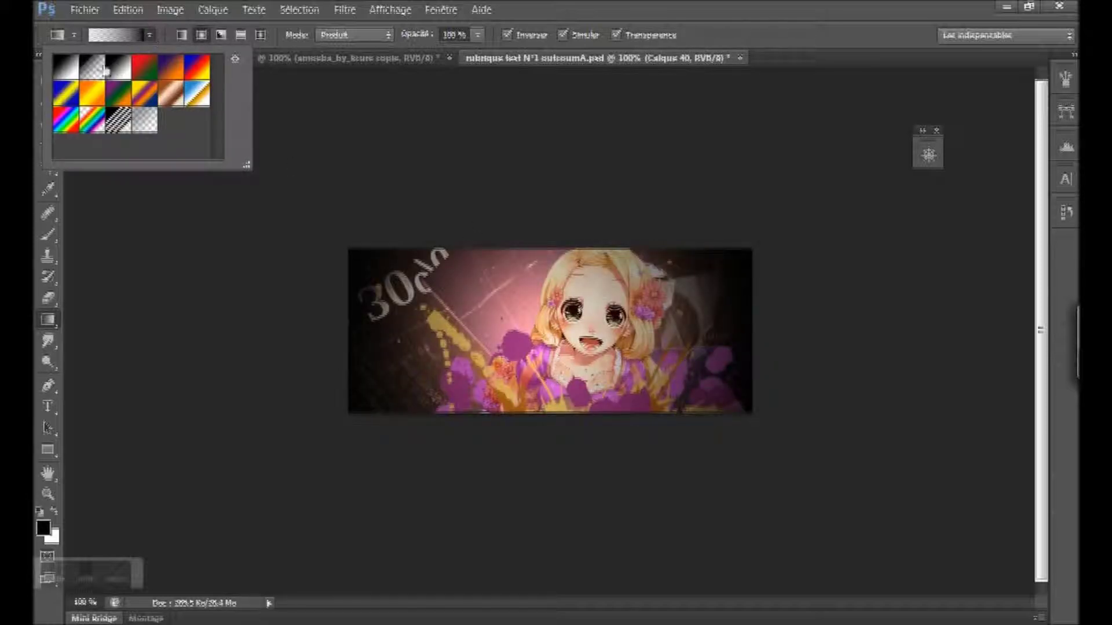
pyautogui.click(70, 74)
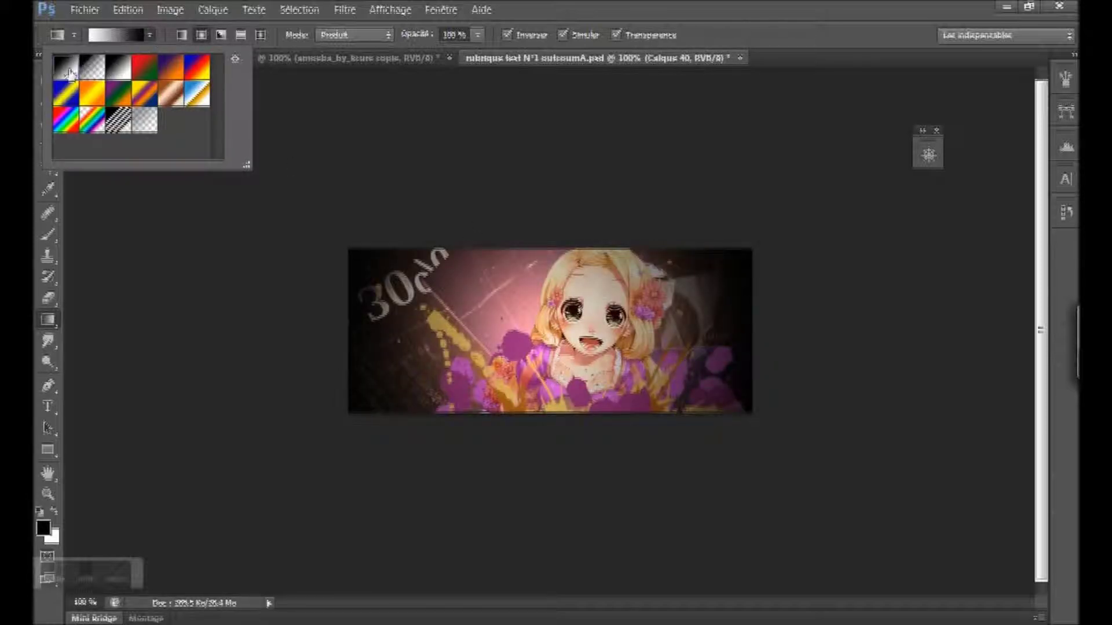
pyautogui.click(339, 108)
pyautogui.moveTo(561, 337); pyautogui.dragTo(761, 246)
pyautogui.moveTo(759, 248); pyautogui.dragTo(785, 235)
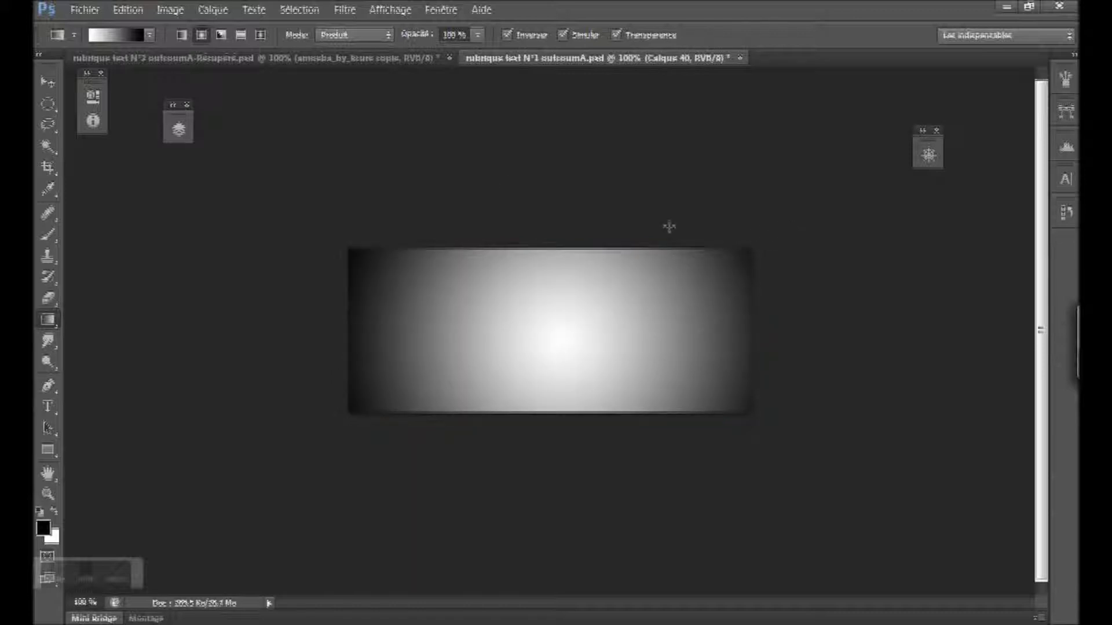
pyautogui.click(128, 9)
pyautogui.click(150, 58)
# Show the guides and draw a white-to-black radial gradient on Calque 40 from the banner's centre to just beyond its upper corner
pyautogui.click(391, 9)
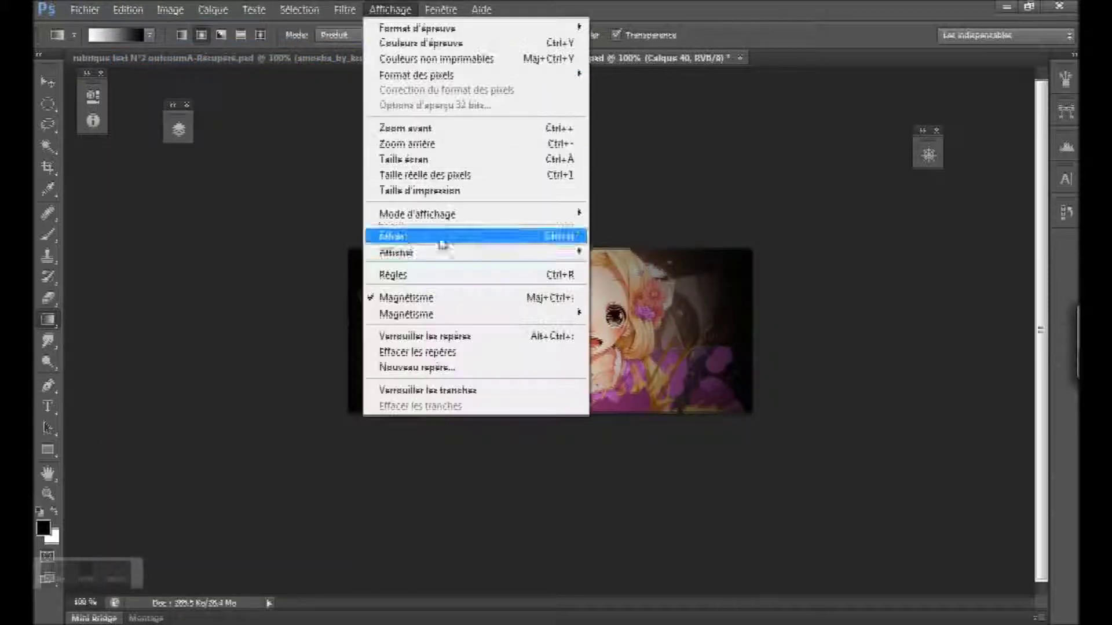
pyautogui.click(440, 234)
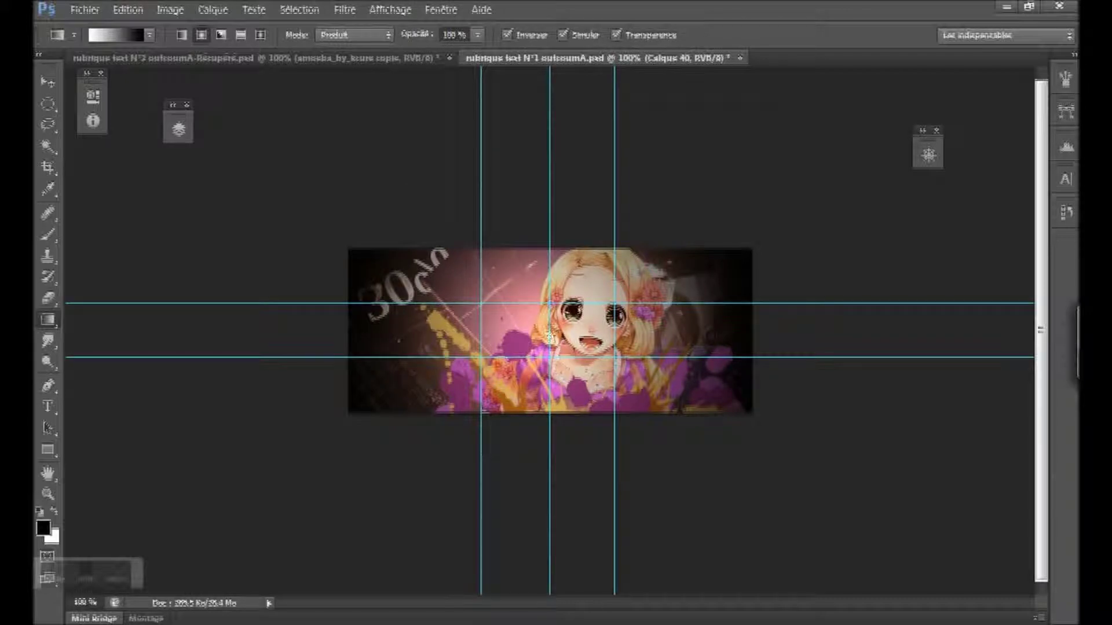
pyautogui.moveTo(550, 338); pyautogui.dragTo(769, 240)
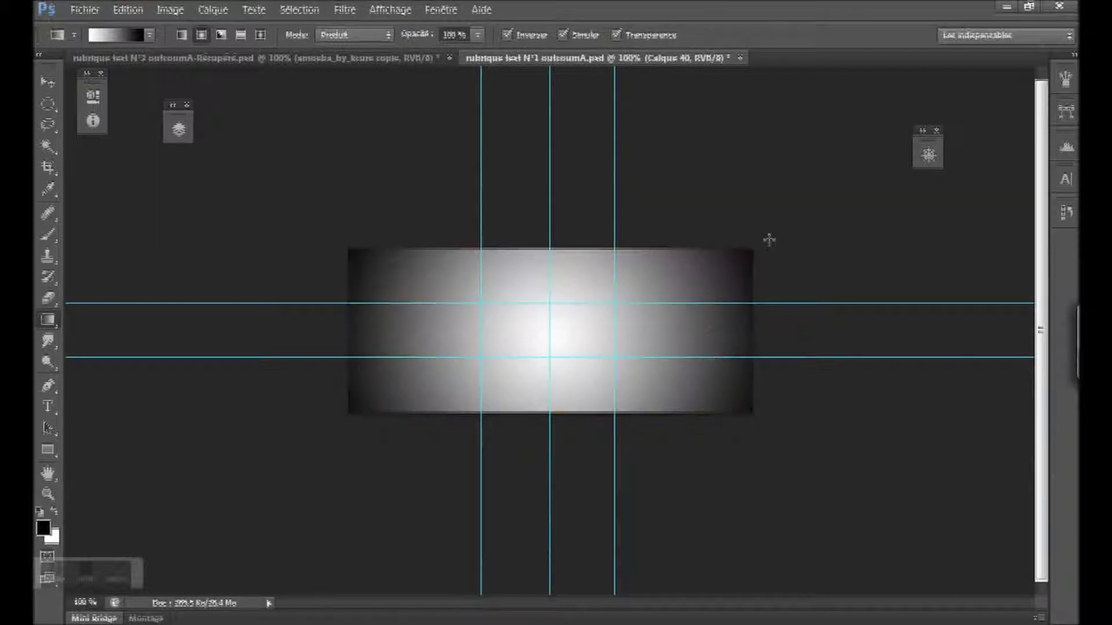
# Set the blend mode of the radial gradient layer Calque 40 to Luminosité
pyautogui.click(178, 133)
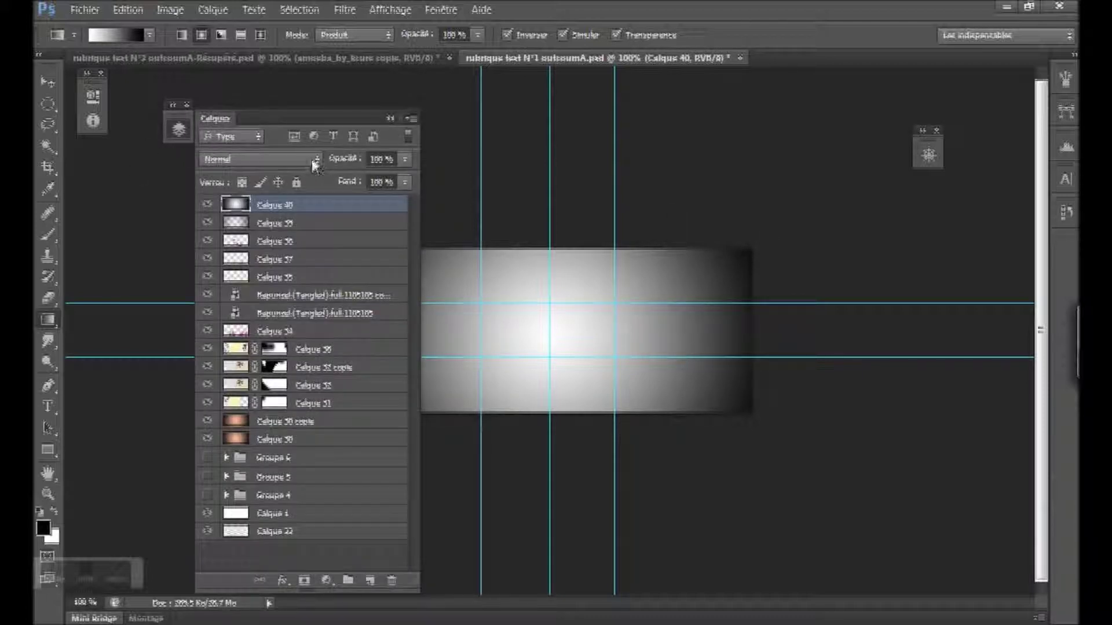
pyautogui.click(308, 162)
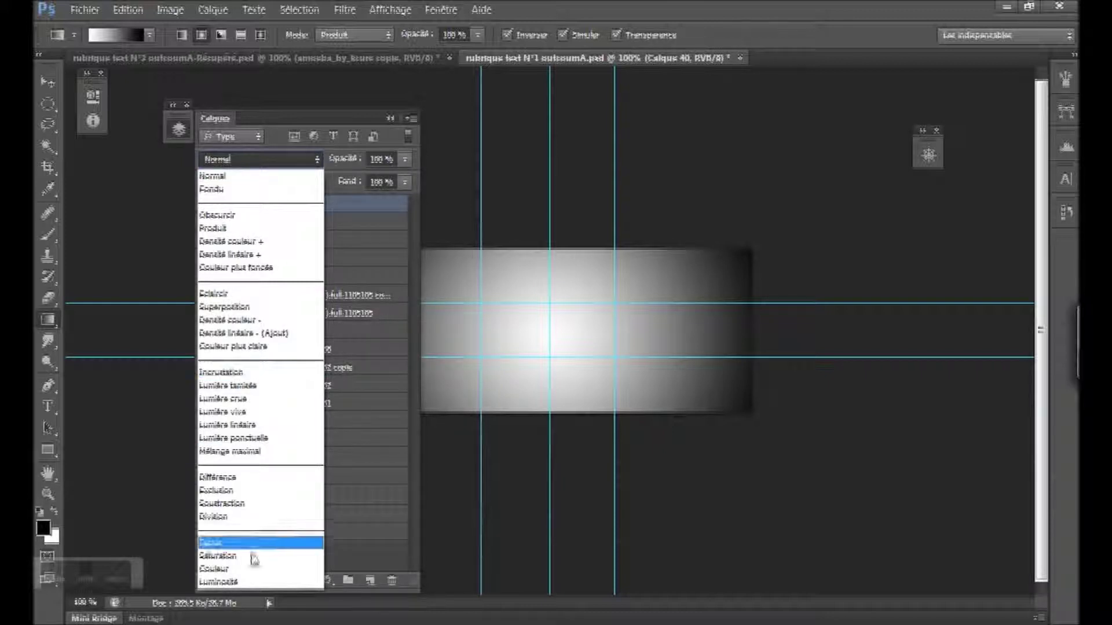
pyautogui.click(232, 585)
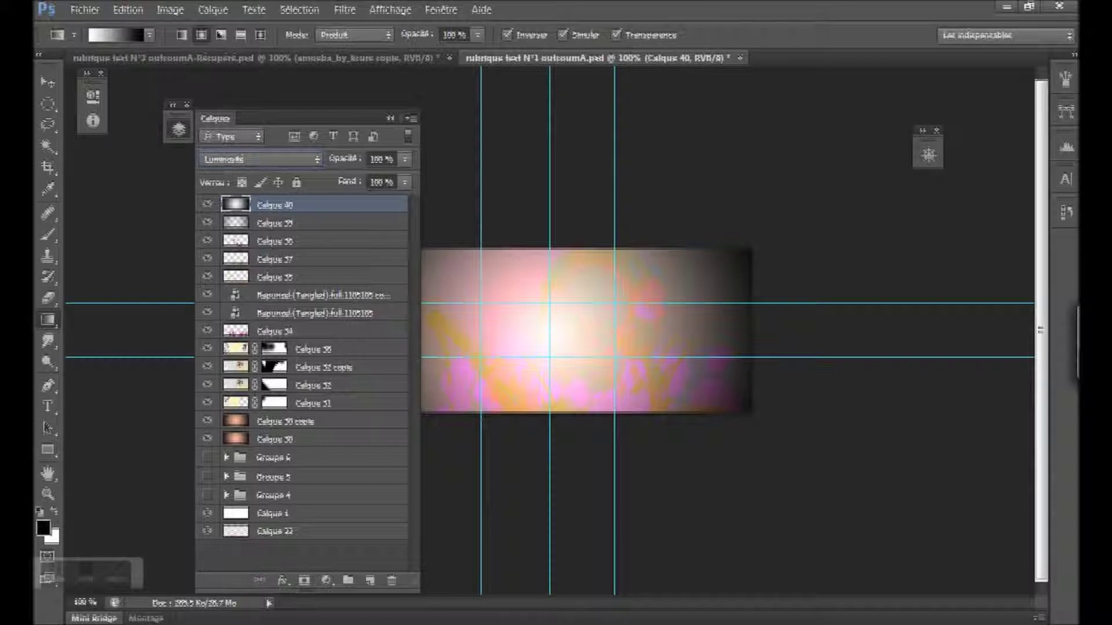
# Reread step 8 of the tutorial in Internet Explorer, return to Photoshop and delete the gradient layer Calque 40
pyautogui.rightClick(87, 623)
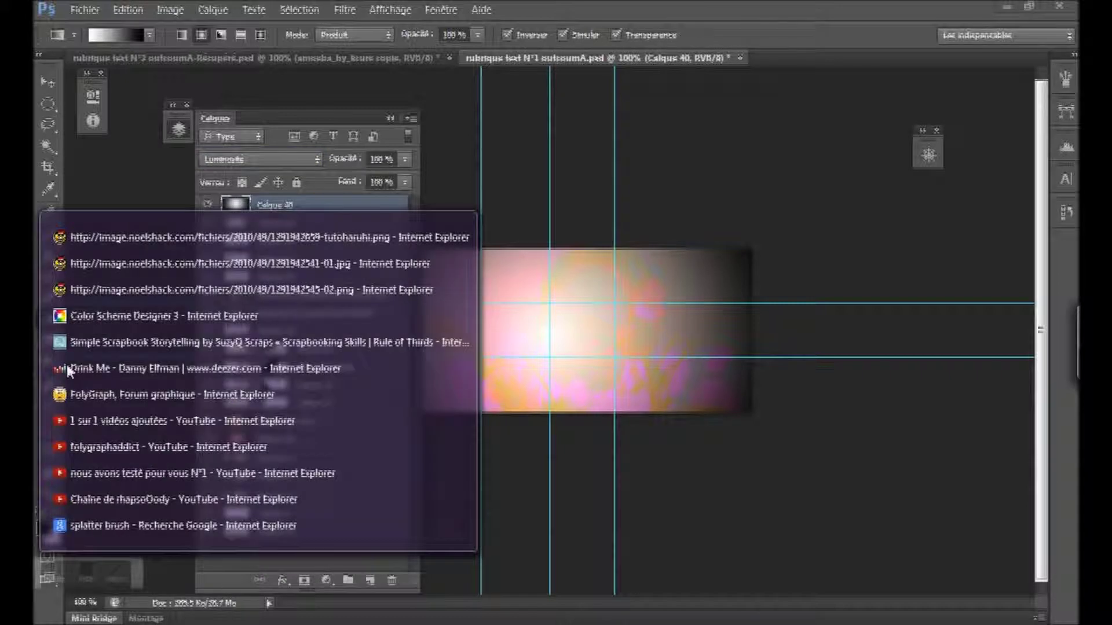
pyautogui.click(174, 237)
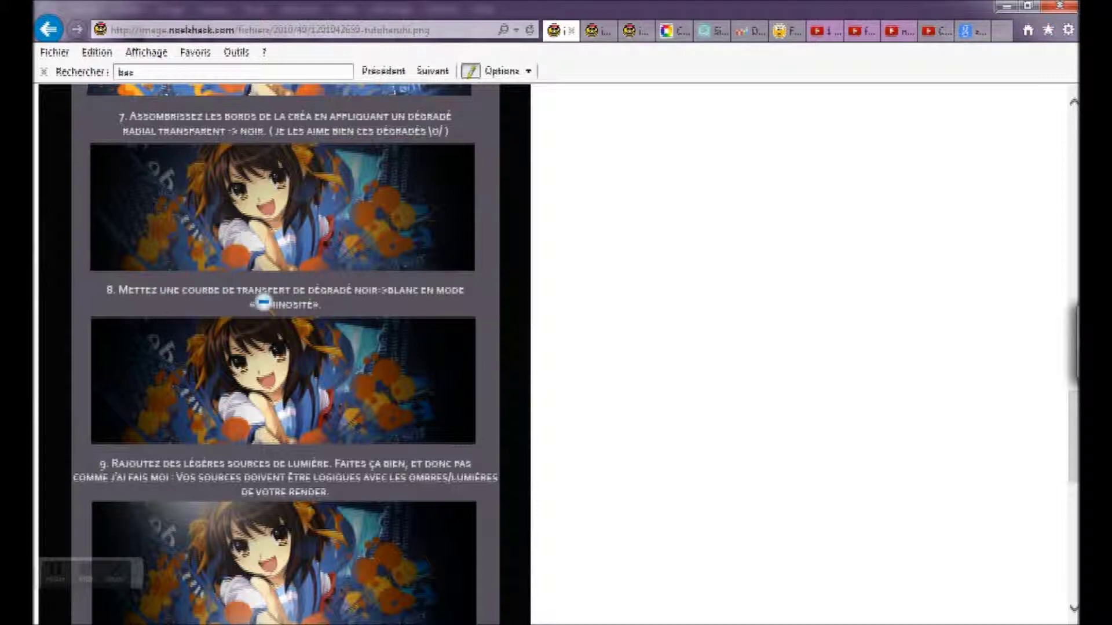
pyautogui.hotkey('alt', 'Tab')
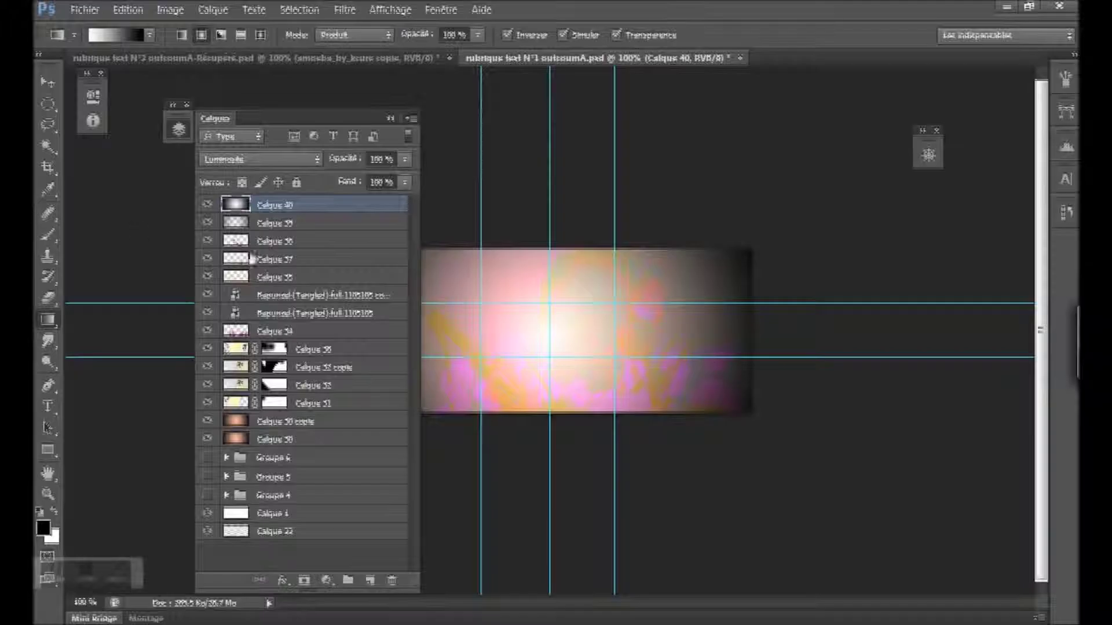
pyautogui.moveTo(355, 206); pyautogui.dragTo(380, 474)
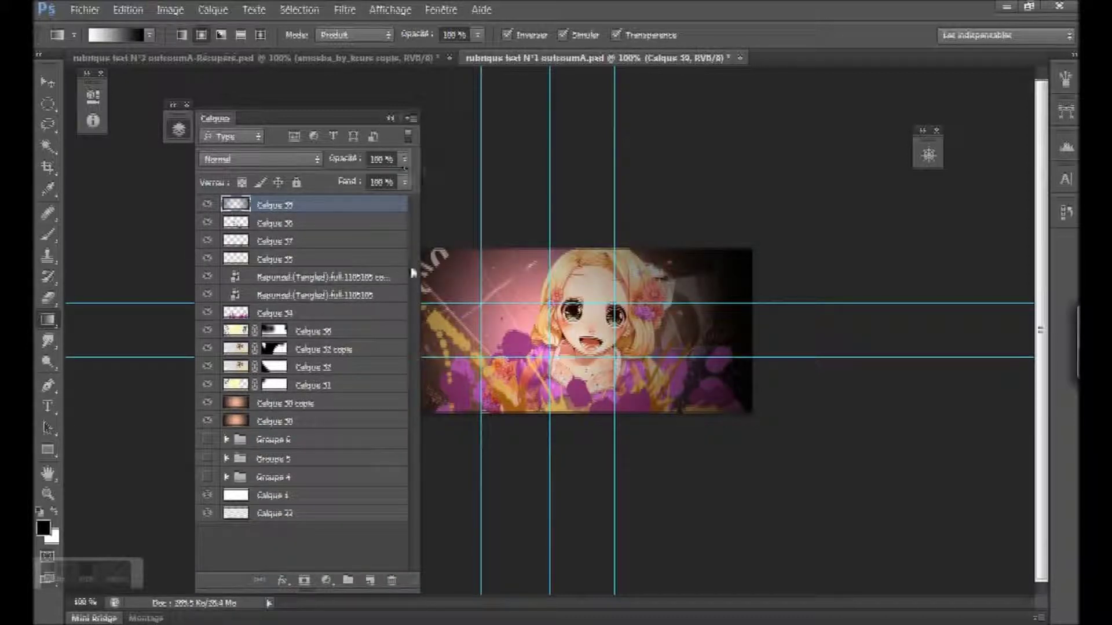
# Add a black-to-white gradient map (Courbe de transfert de dégradé) adjustment layer above Calque 39 and set its blend mode to Luminosité
pyautogui.click(328, 583)
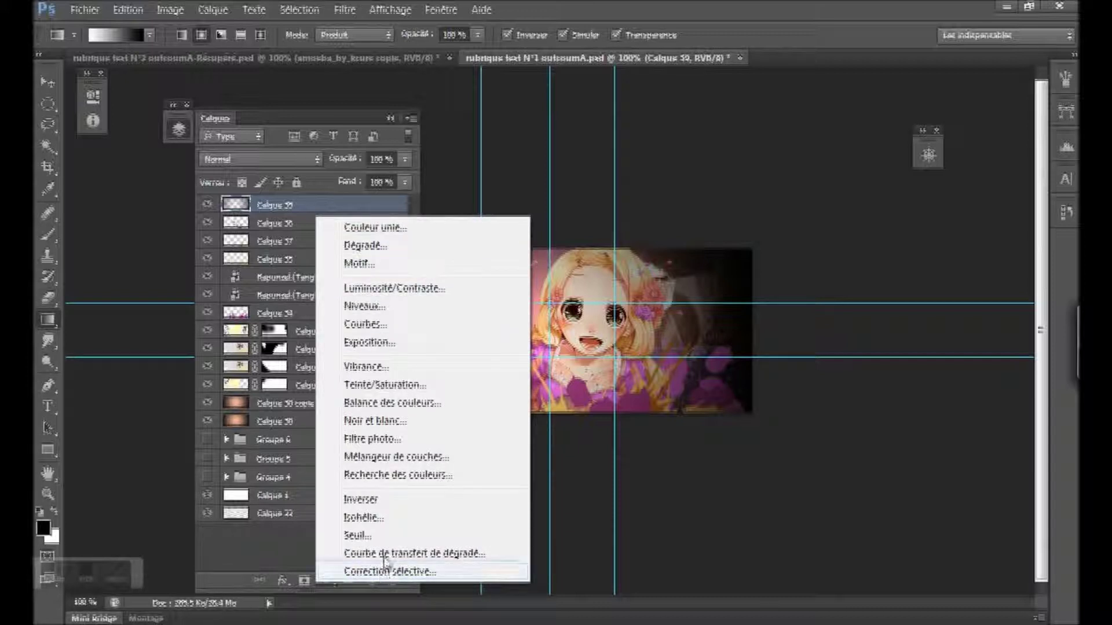
pyautogui.click(363, 555)
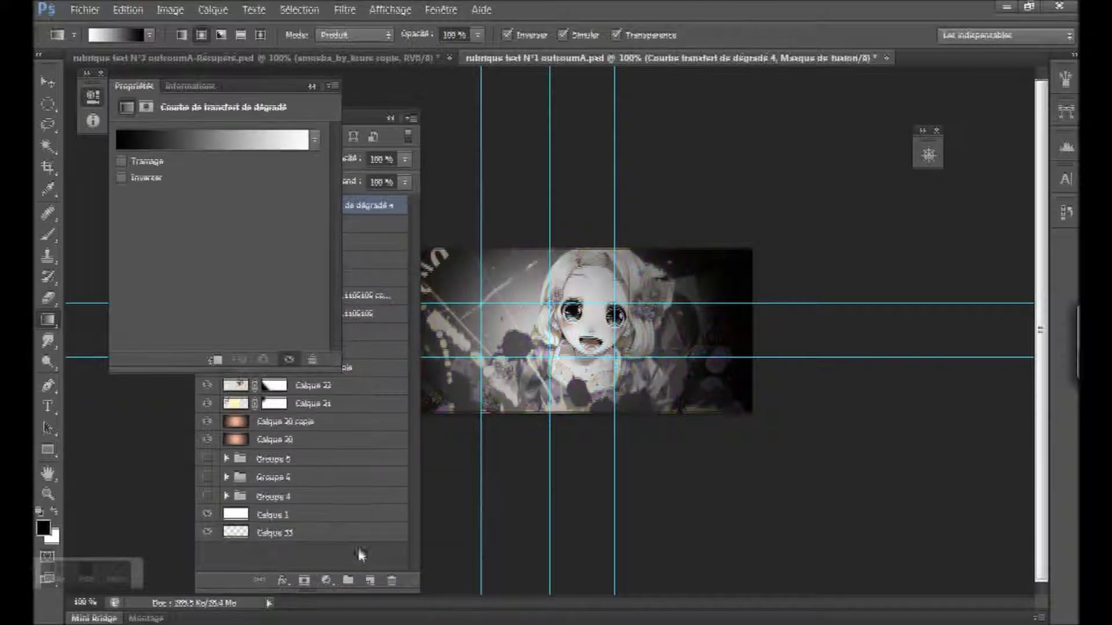
pyautogui.click(315, 142)
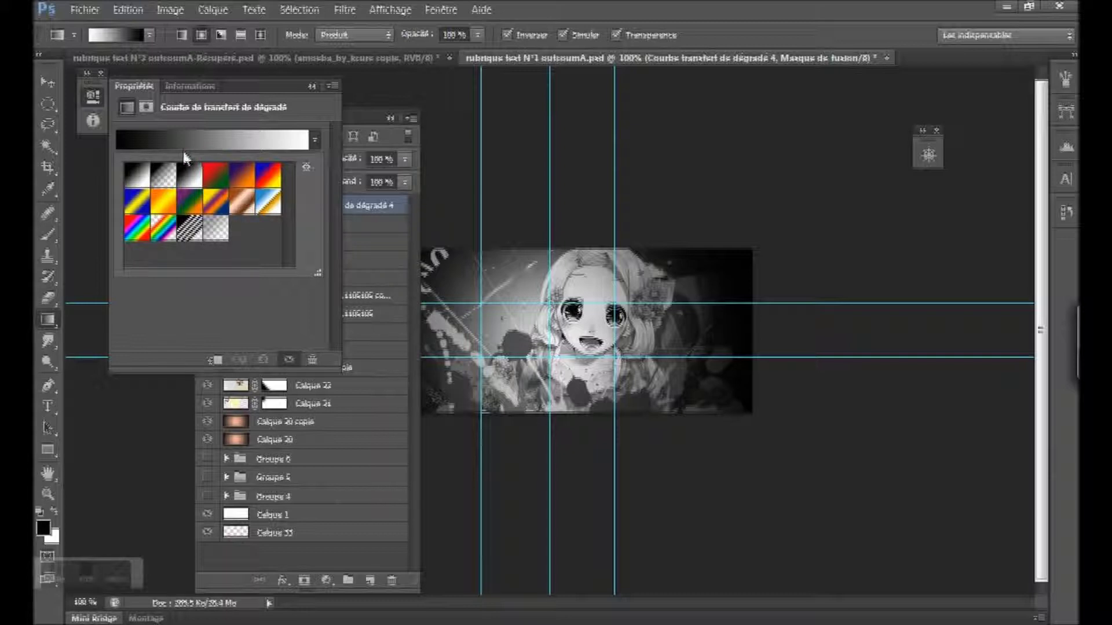
pyautogui.click(312, 86)
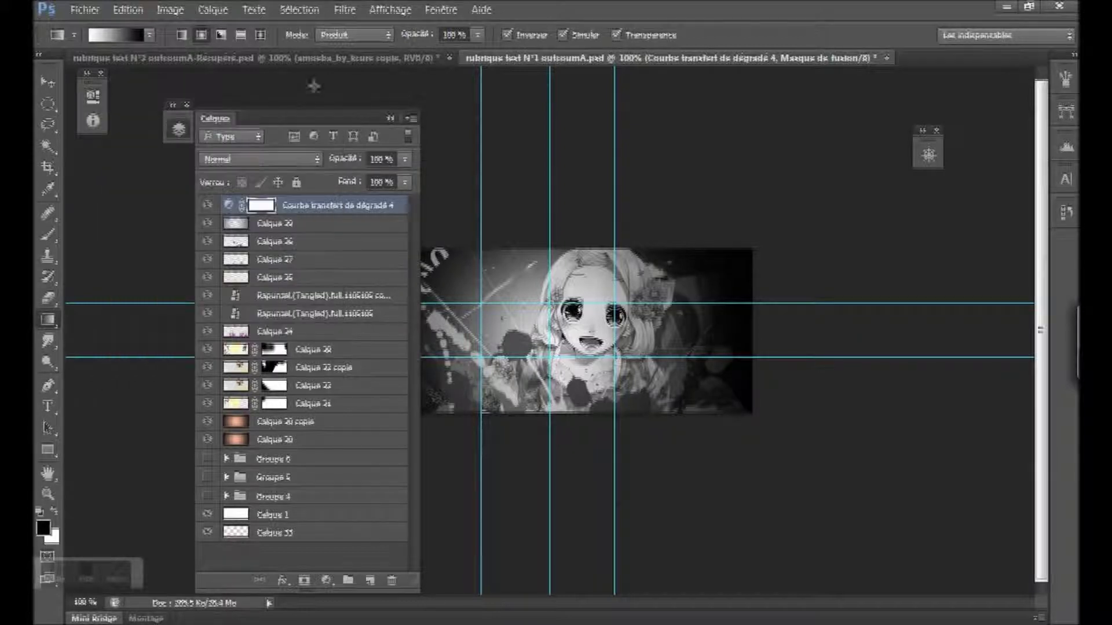
pyautogui.click(316, 160)
pyautogui.click(231, 586)
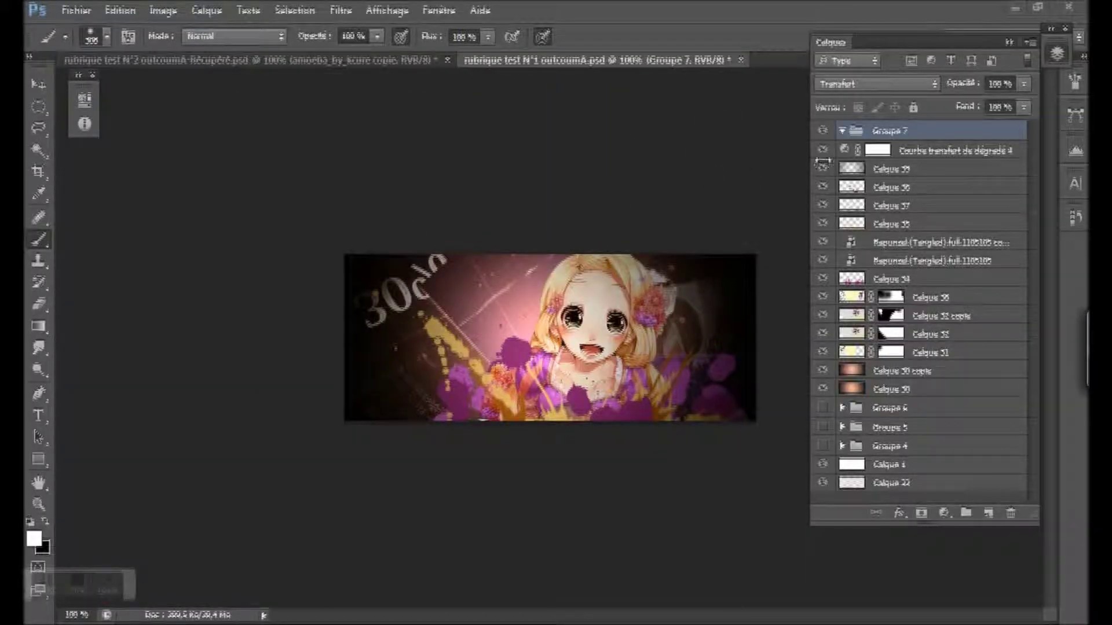
# Select the gradient map layer in Groupe 7 and toggle its visibility to compare the banner with and without it
pyautogui.click(880, 152)
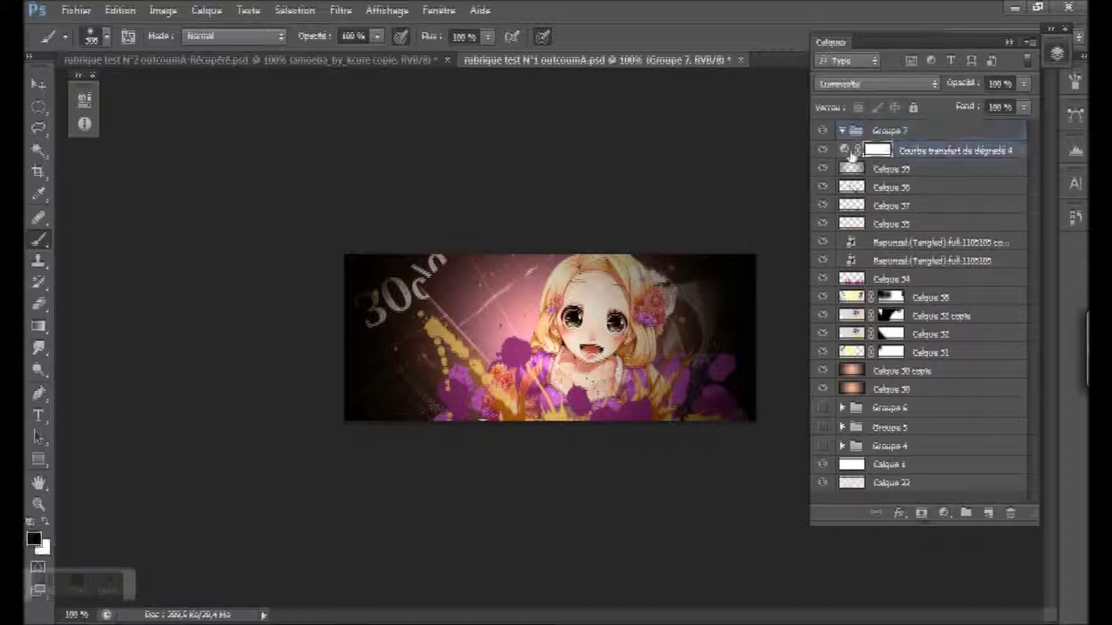
pyautogui.click(823, 151)
pyautogui.click(823, 152)
pyautogui.click(823, 151)
pyautogui.click(823, 151)
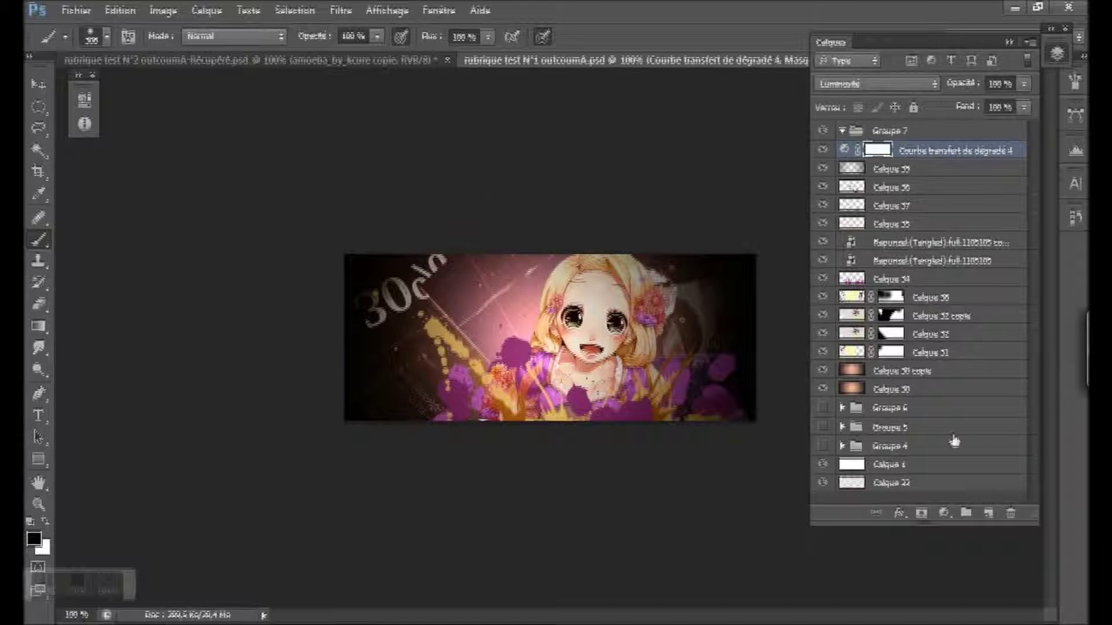
# Add a new layer above the gradient map with white as the foreground colour, and read tutorial steps 8 to 10 in Internet Explorer
pyautogui.click(988, 513)
pyautogui.press('x')
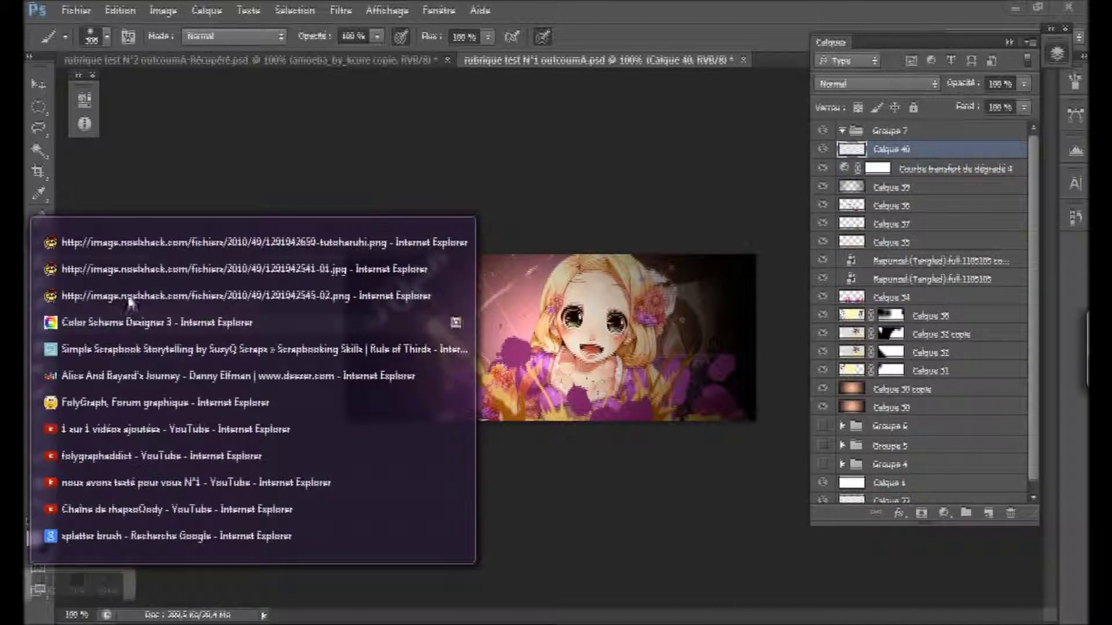
pyautogui.click(154, 247)
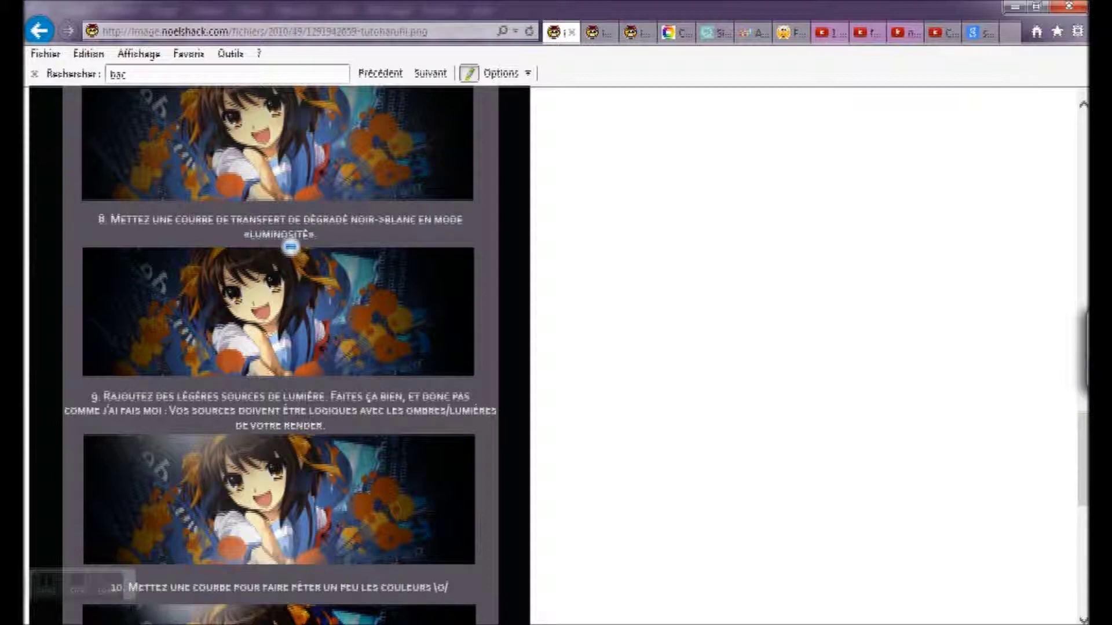
pyautogui.scroll(-1, 259, 426)
pyautogui.scroll(-2, 259, 426)
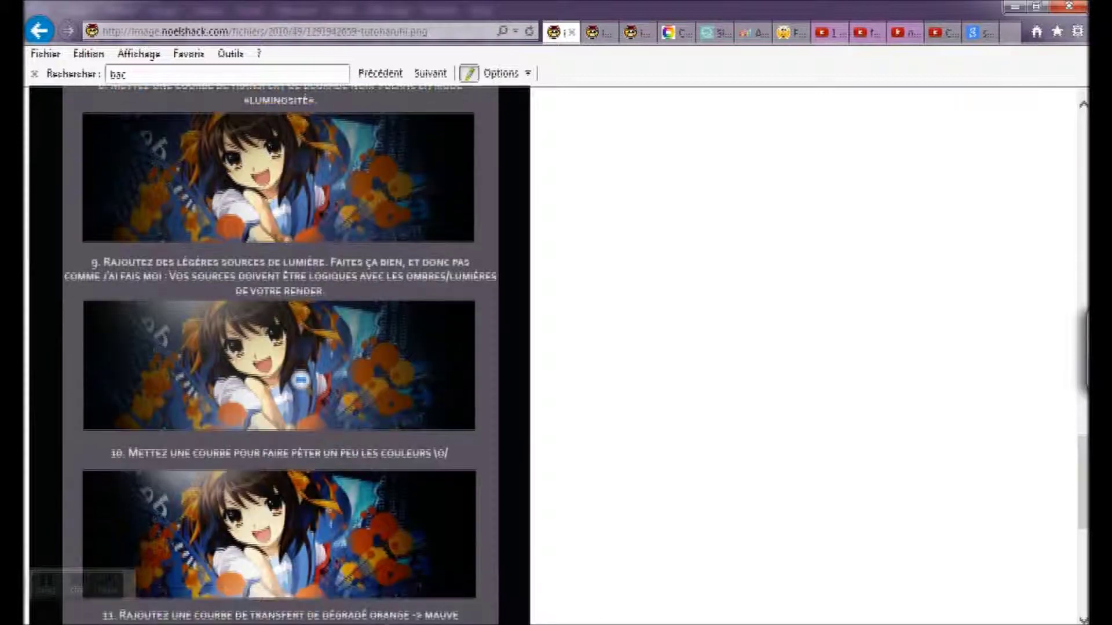
pyautogui.scroll(4, 210, 286)
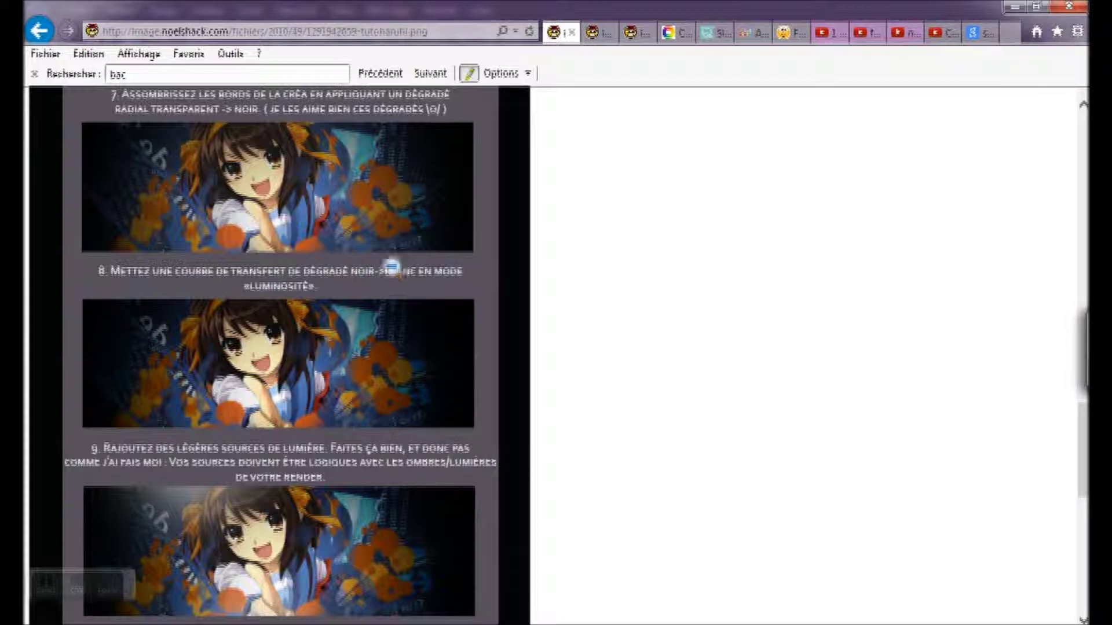
pyautogui.scroll(-2, 236, 424)
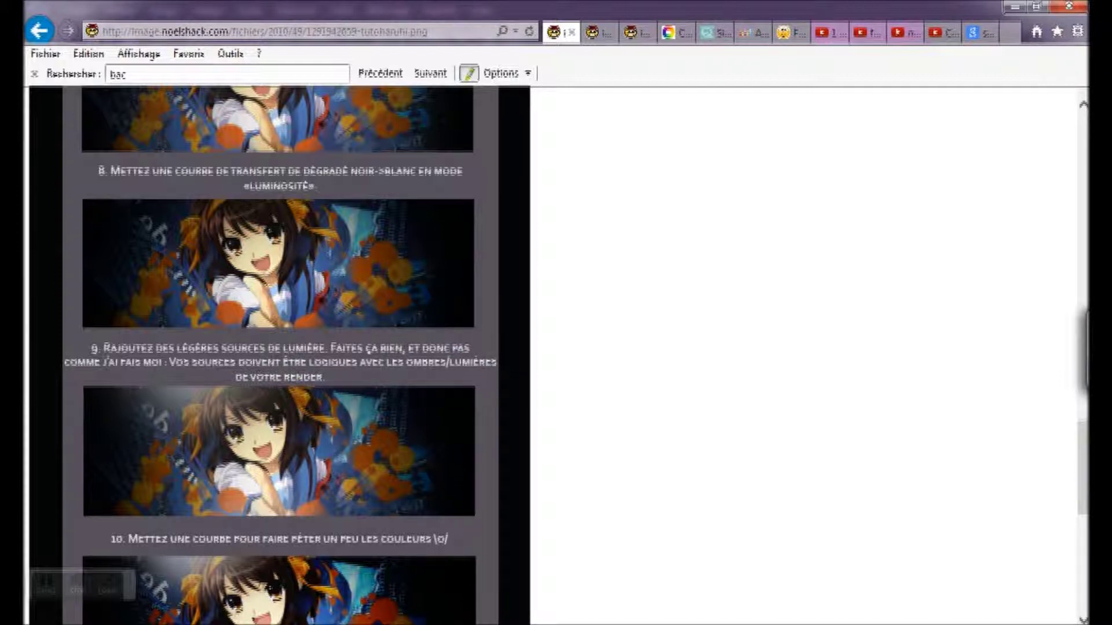
# Return to Photoshop and give the Brush tool a fully soft tip with 0 % hardness
pyautogui.hotkey('alt', 'Tab')
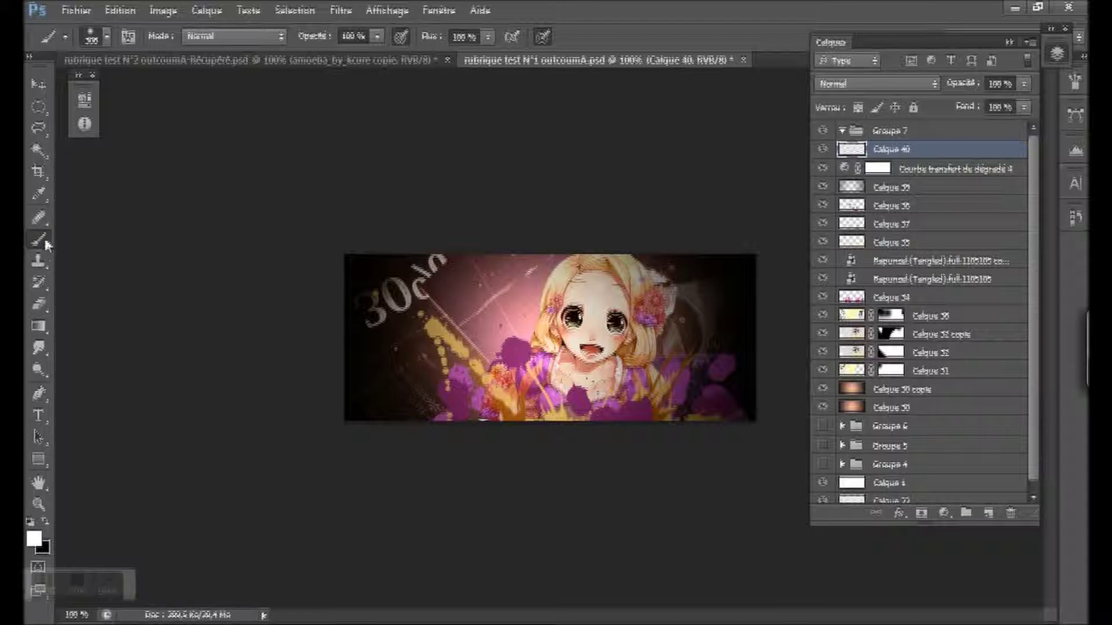
pyautogui.rightClick(361, 207)
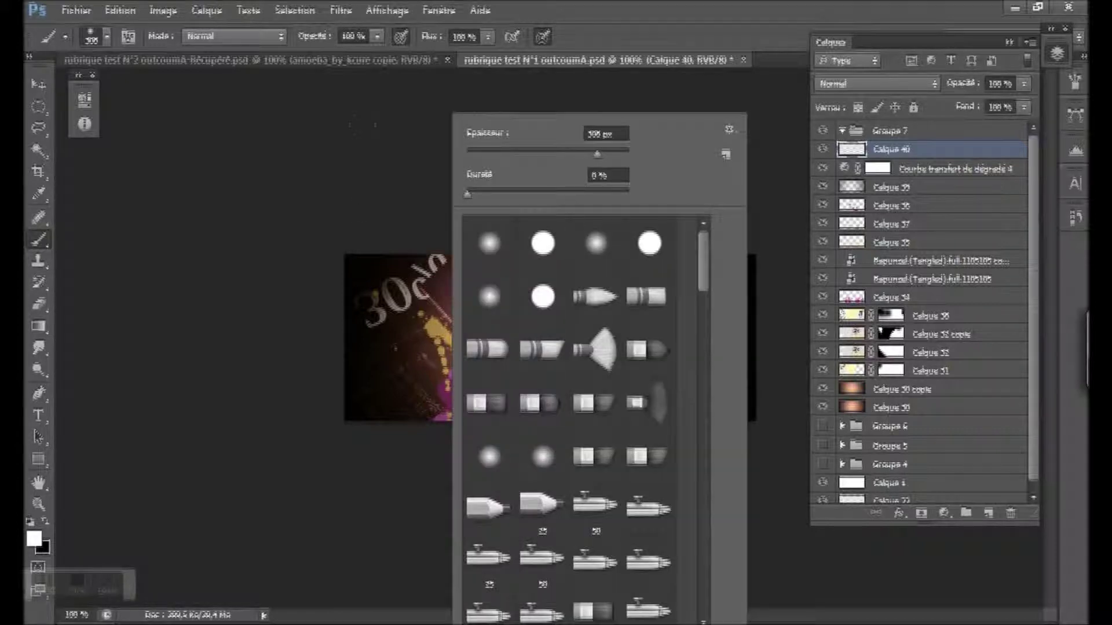
pyautogui.moveTo(467, 195); pyautogui.dragTo(634, 198)
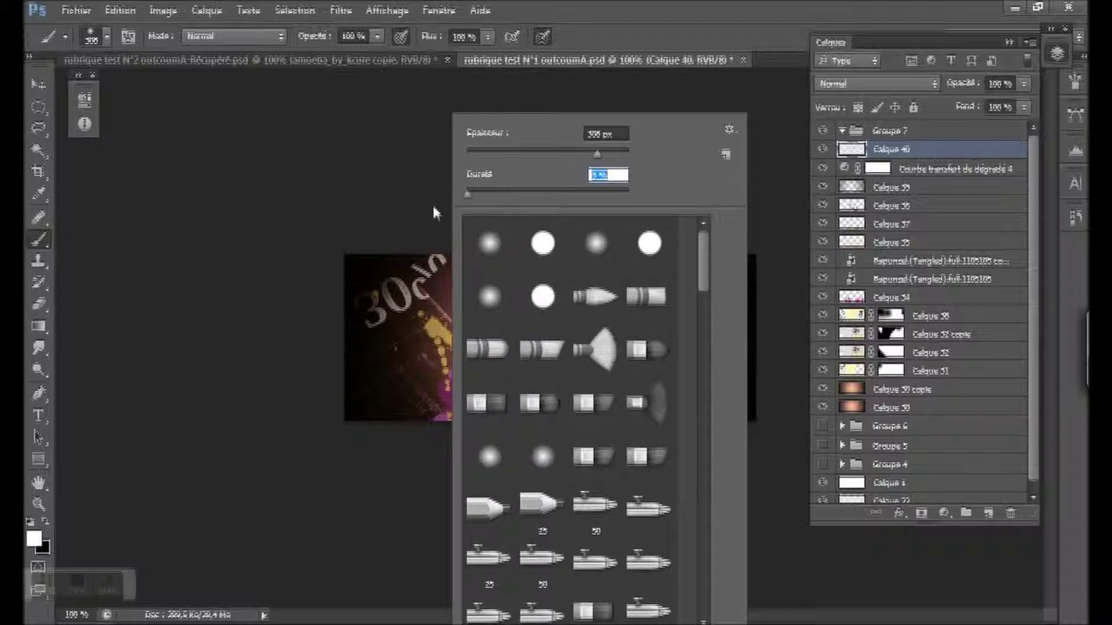
pyautogui.moveTo(469, 203)
pyautogui.mouseDown()
pyautogui.moveTo(579, 196)
pyautogui.moveTo(459, 195)
pyautogui.mouseUp()
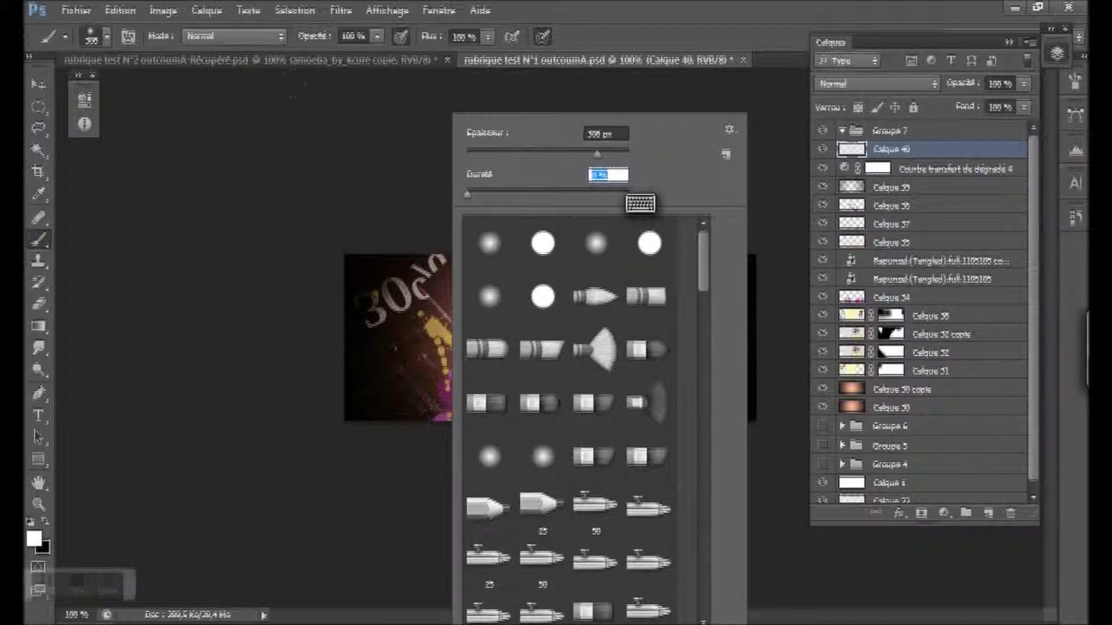
pyautogui.press('Return')
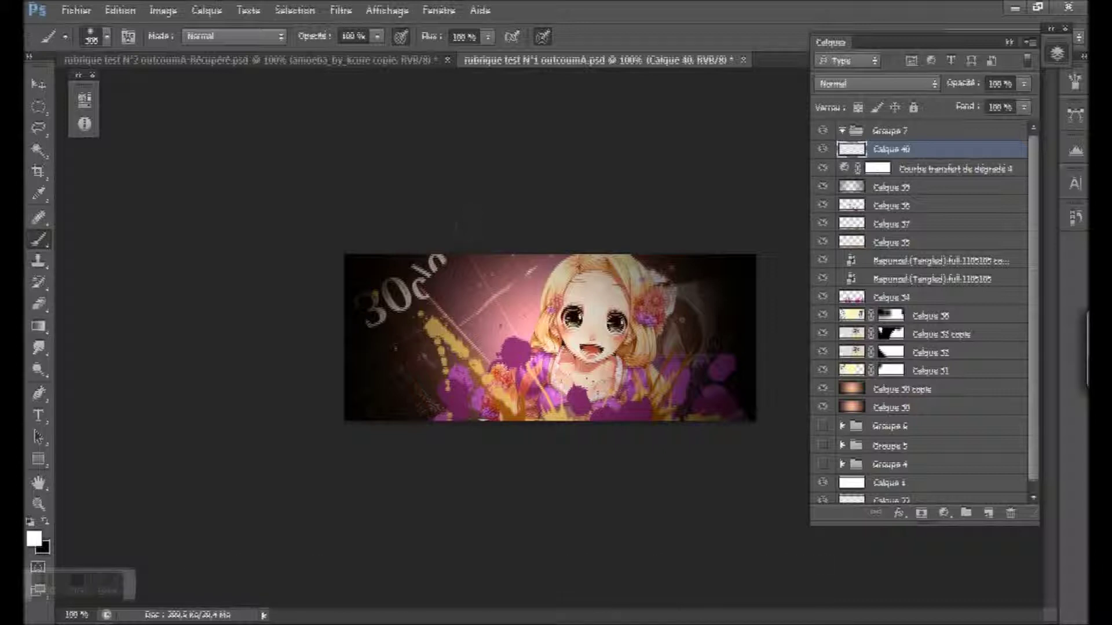
# Paint a soft white light spot beside the character's face on Calque 40, with blend mode Incrustation and fill about 28 %
pyautogui.click(550, 298)
pyautogui.click(907, 85)
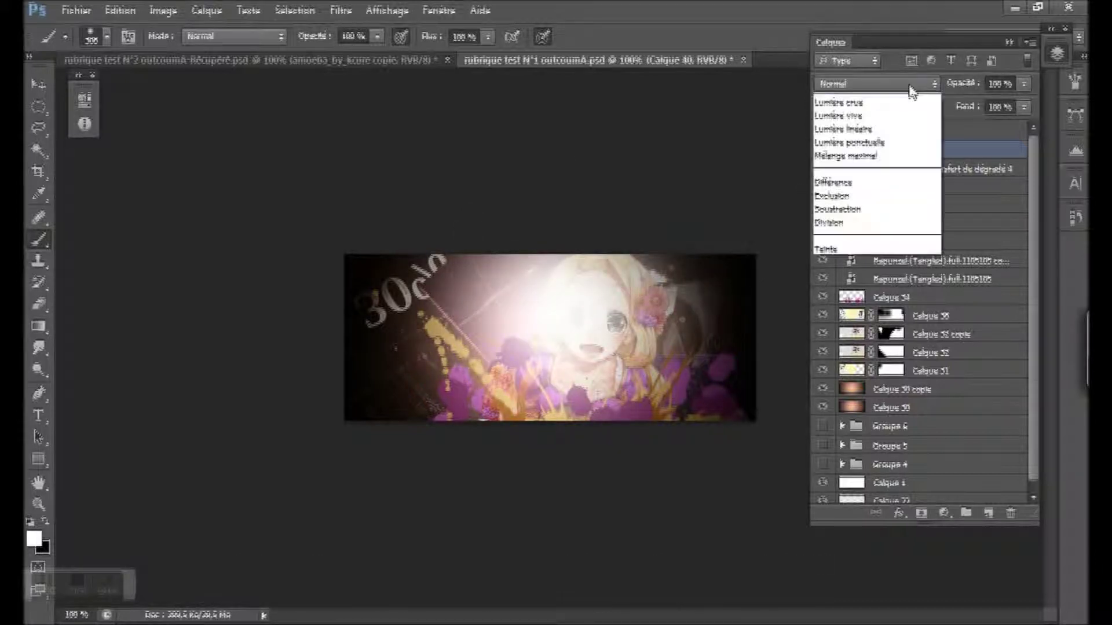
pyautogui.click(846, 302)
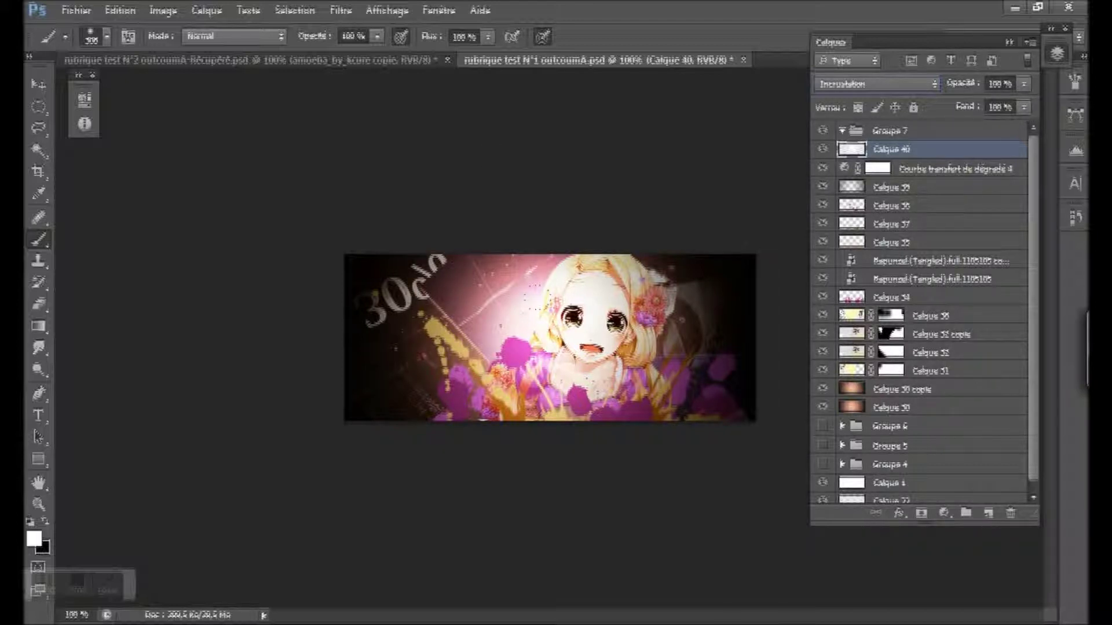
pyautogui.click(1025, 107)
pyautogui.moveTo(1023, 128); pyautogui.dragTo(965, 135)
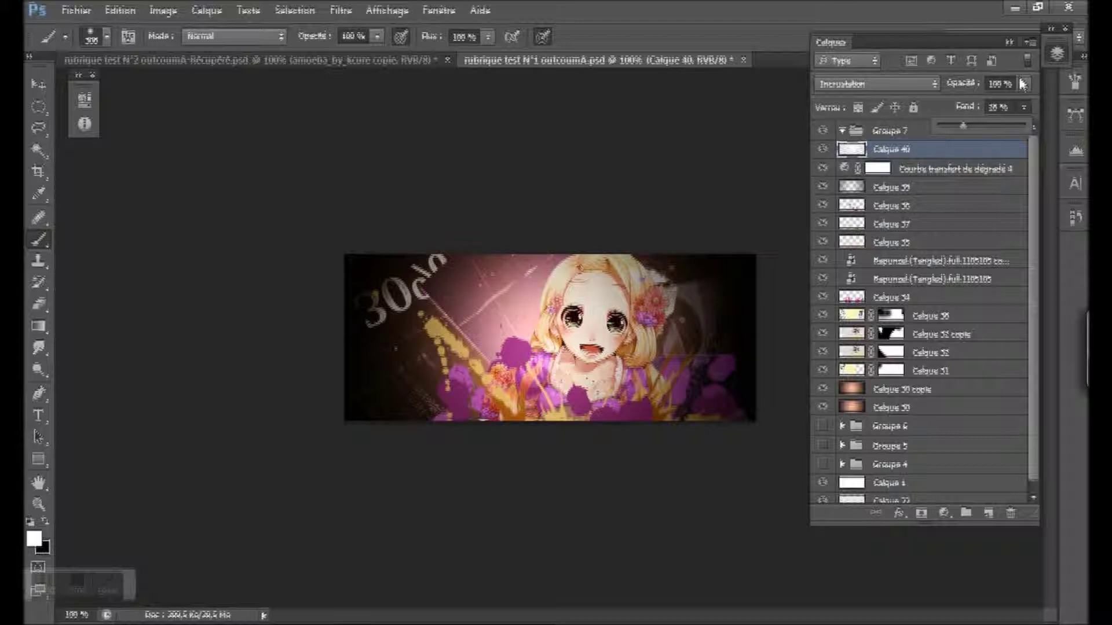
# Compare the banner with and without Calque 40, and brush soft white light along the banner's lower-left edge
pyautogui.click(827, 151)
pyautogui.click(827, 150)
pyautogui.click(822, 150)
pyautogui.click(822, 150)
pyautogui.click(823, 150)
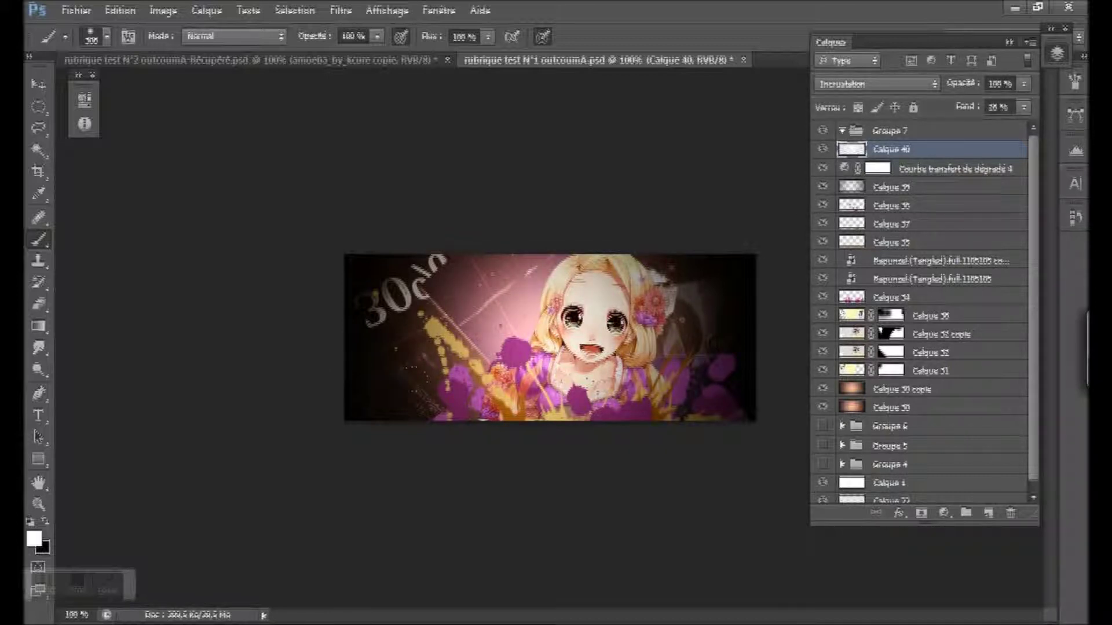
pyautogui.moveTo(374, 438); pyautogui.dragTo(486, 437)
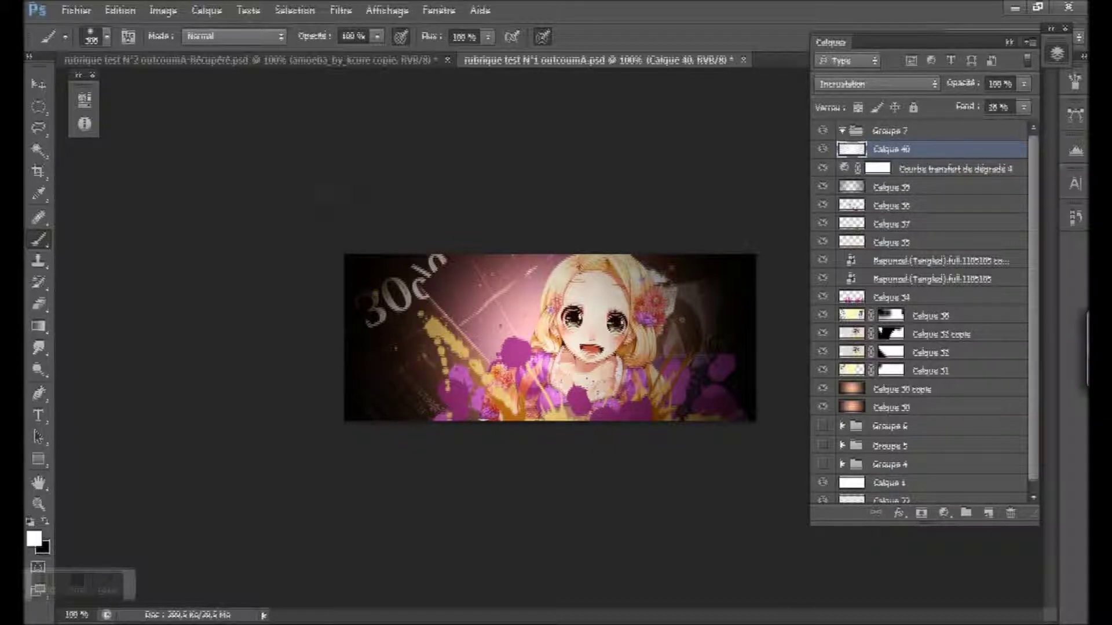
pyautogui.scroll(-1, 921, 312)
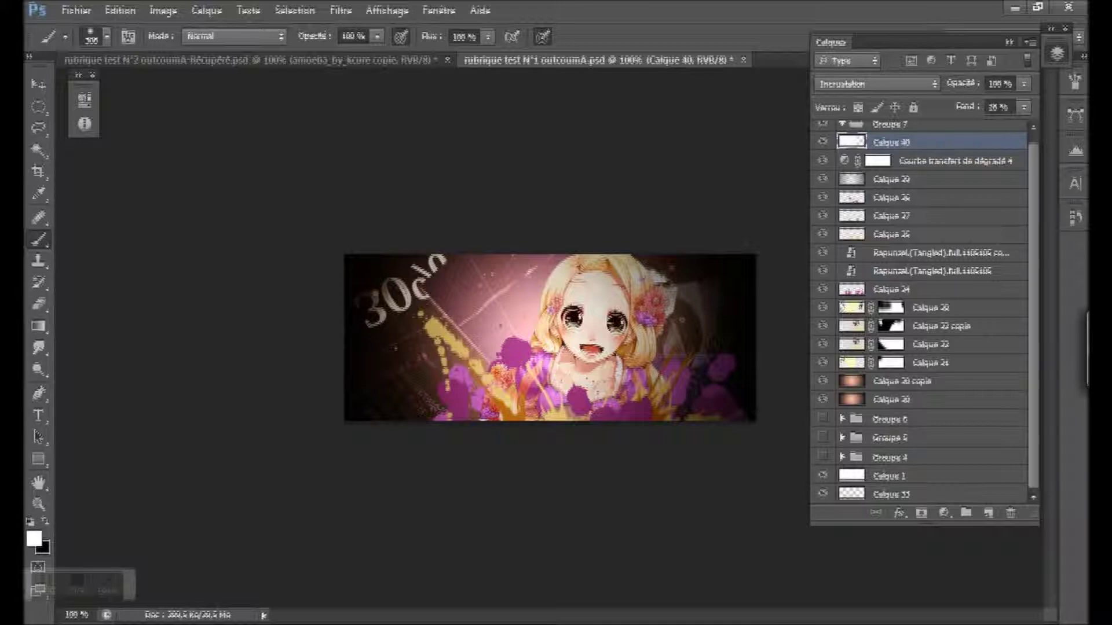
# Read steps 9 to 11 of the tutorial in Internet Explorer and return to Photoshop
pyautogui.click(249, 243)
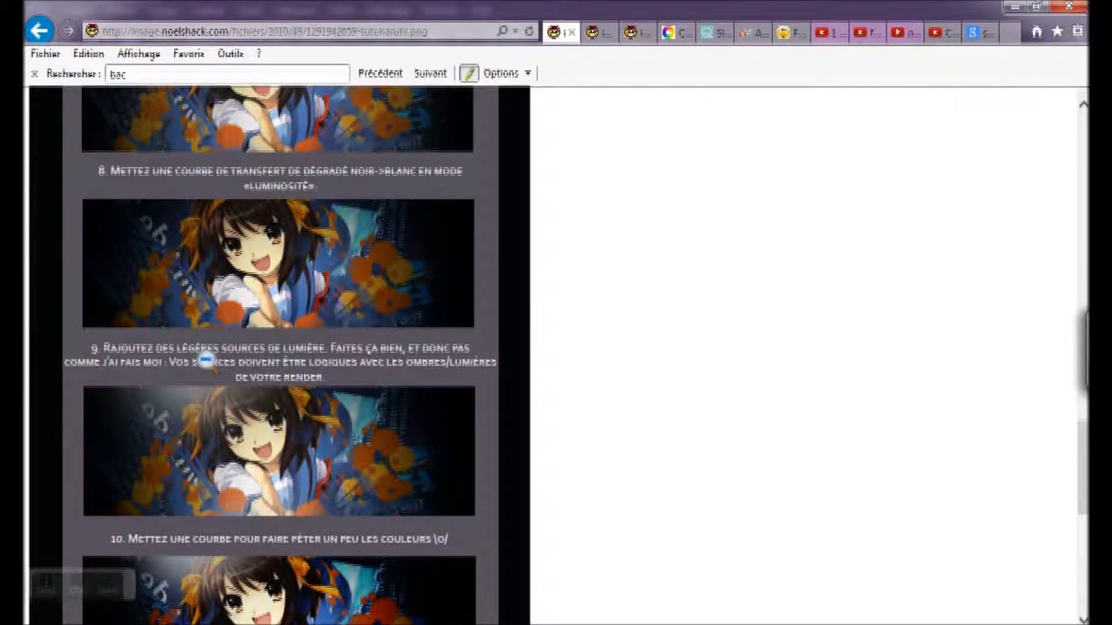
pyautogui.scroll(-2, 219, 382)
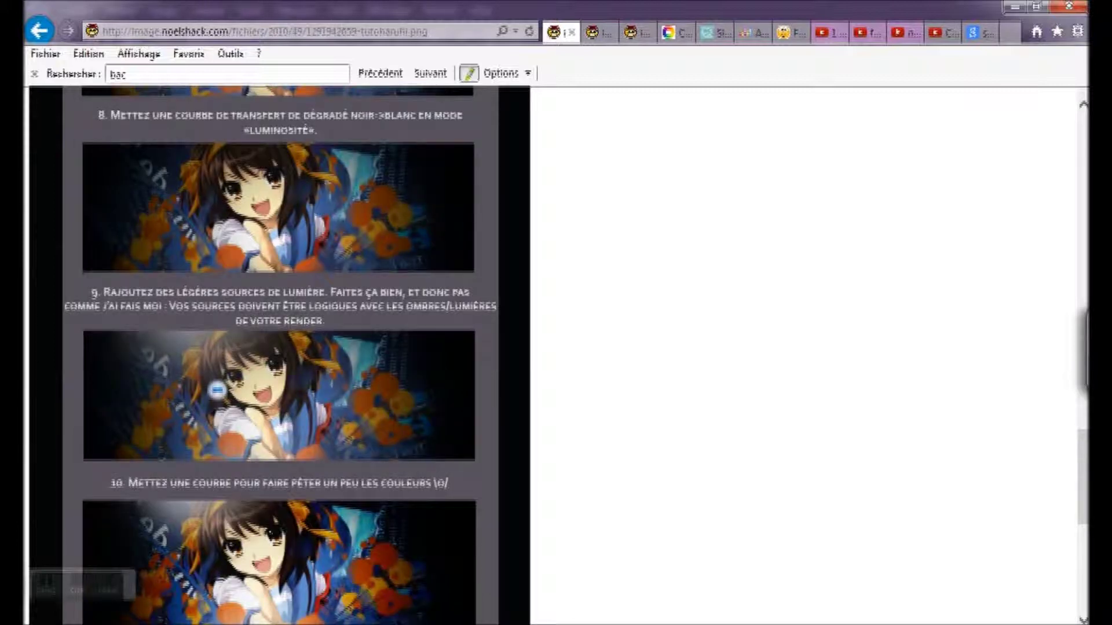
pyautogui.scroll(-1, 220, 376)
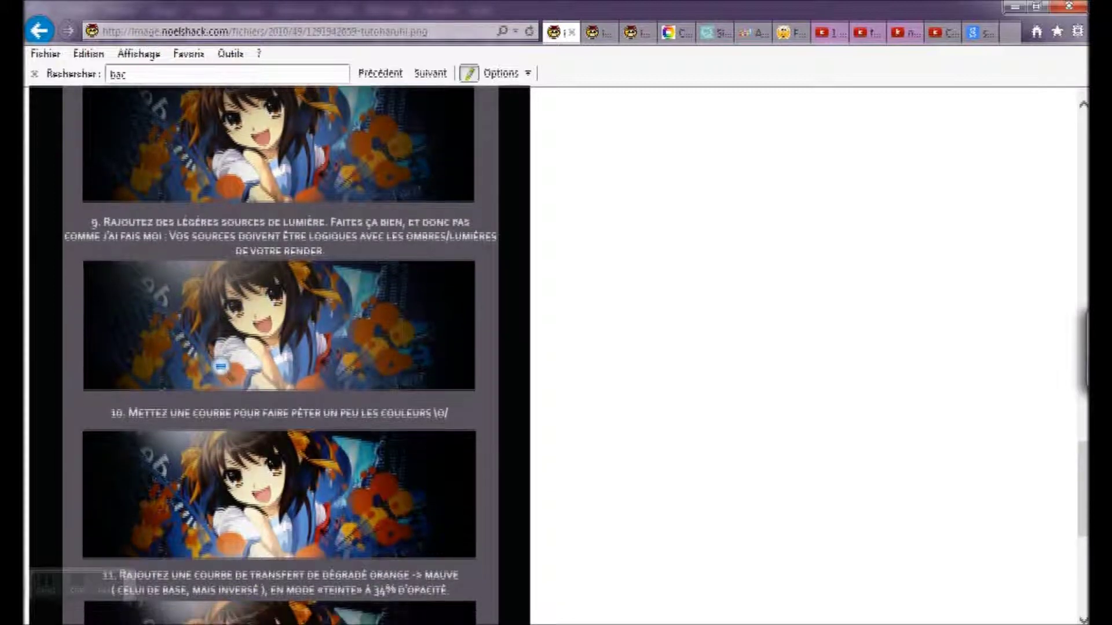
pyautogui.hotkey('alt', 'Tab')
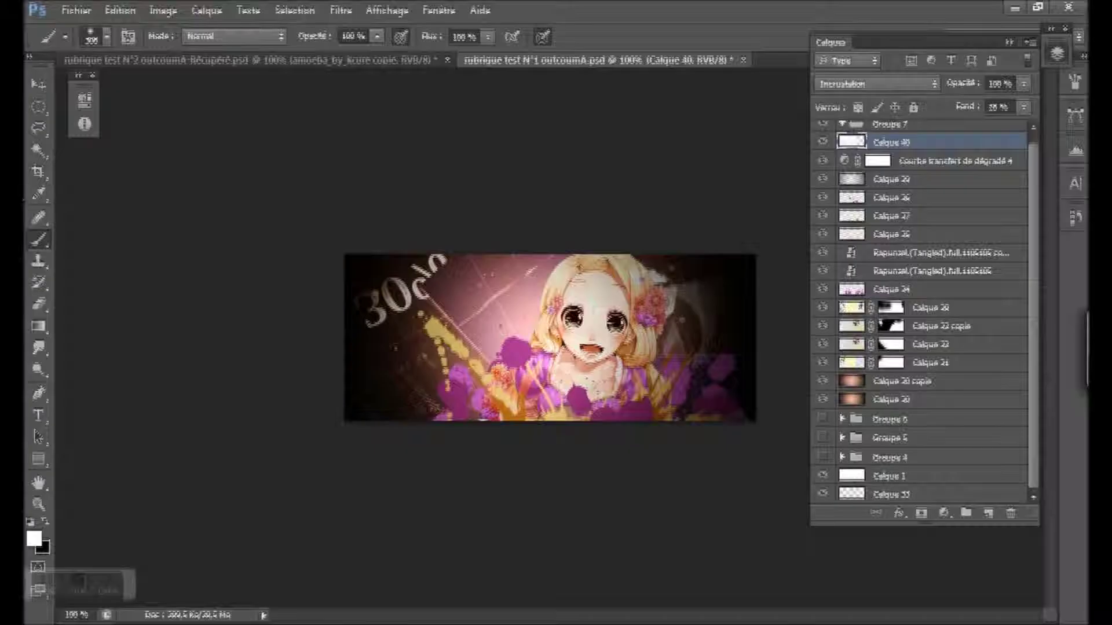
# Add a new layer, brush white light along the banner's bottom edge, set it to Incrustation with 54 % fill, and compare the effect
pyautogui.click(988, 513)
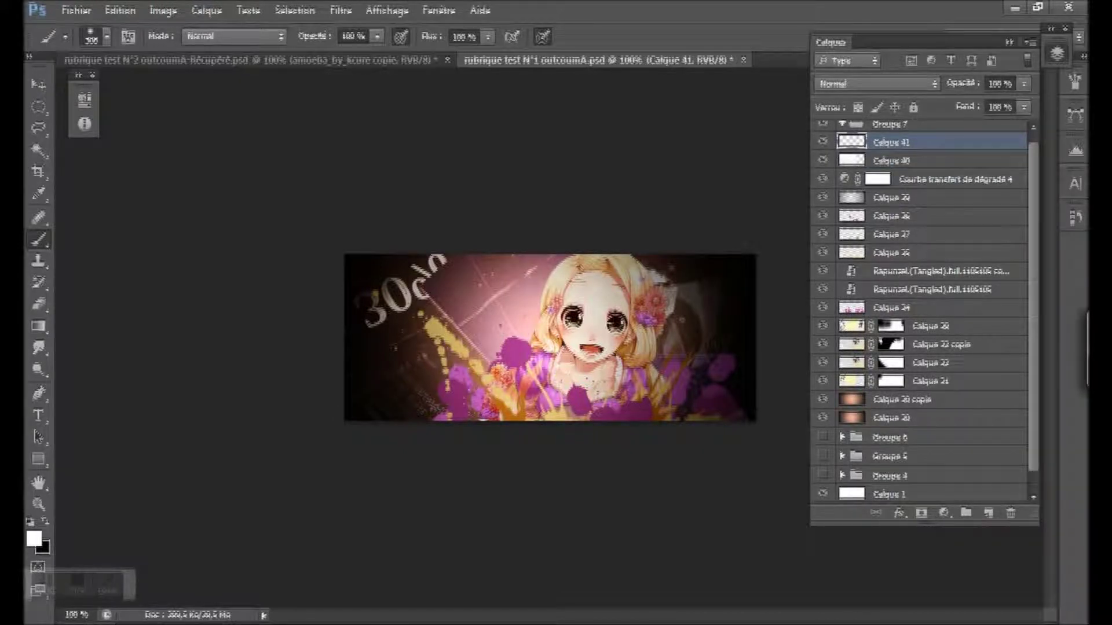
pyautogui.moveTo(452, 414); pyautogui.dragTo(695, 414)
pyautogui.click(1024, 107)
pyautogui.moveTo(1019, 121); pyautogui.dragTo(986, 128)
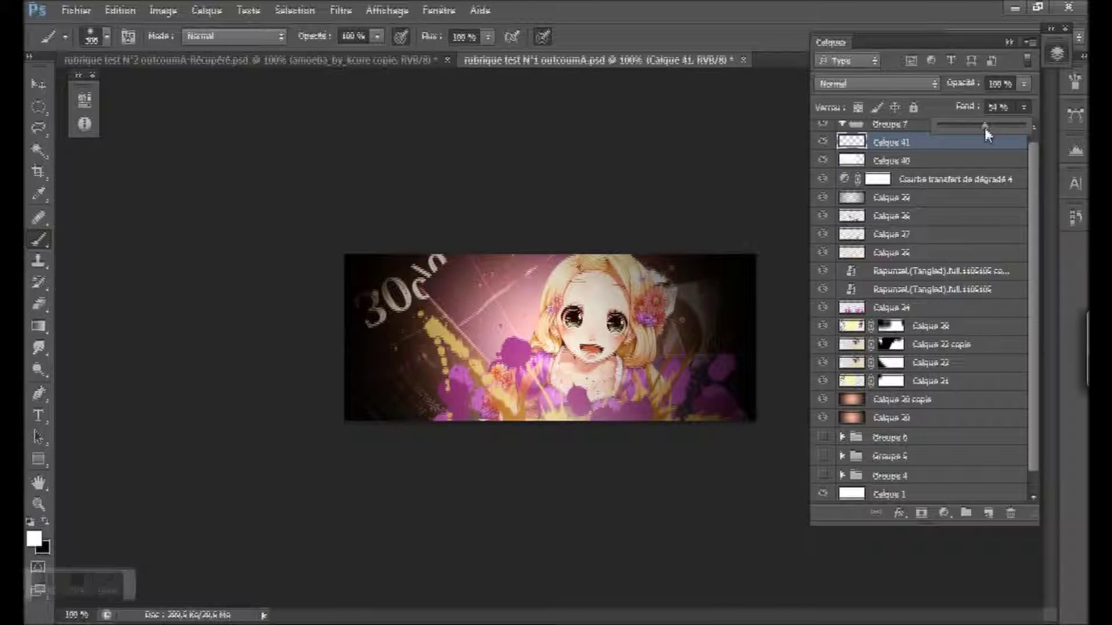
pyautogui.click(878, 83)
pyautogui.click(869, 301)
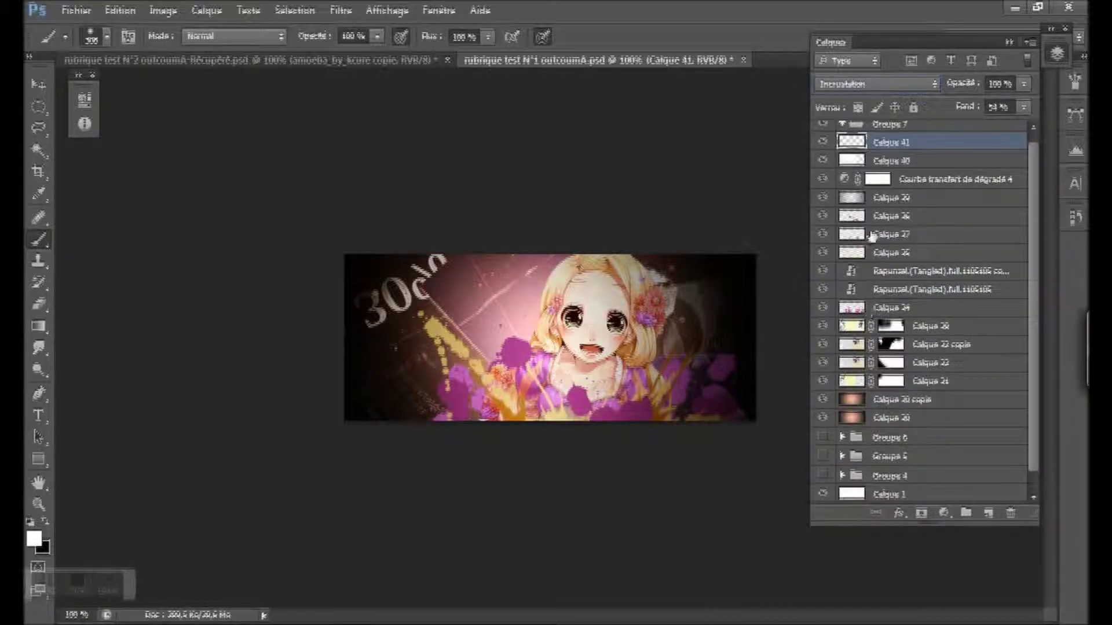
pyautogui.click(823, 143)
pyautogui.click(823, 143)
# Add another layer, brush a soft white glow at the banner's bottom centre, and reduce the layer's fill to about 47 %
pyautogui.click(988, 513)
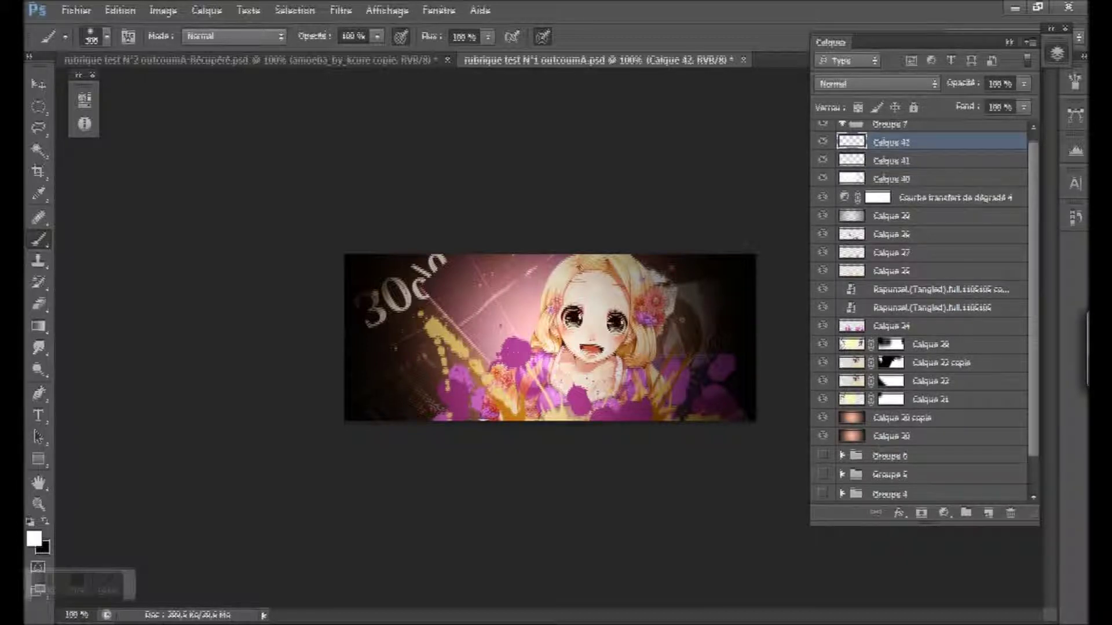
pyautogui.moveTo(498, 484); pyautogui.dragTo(577, 491)
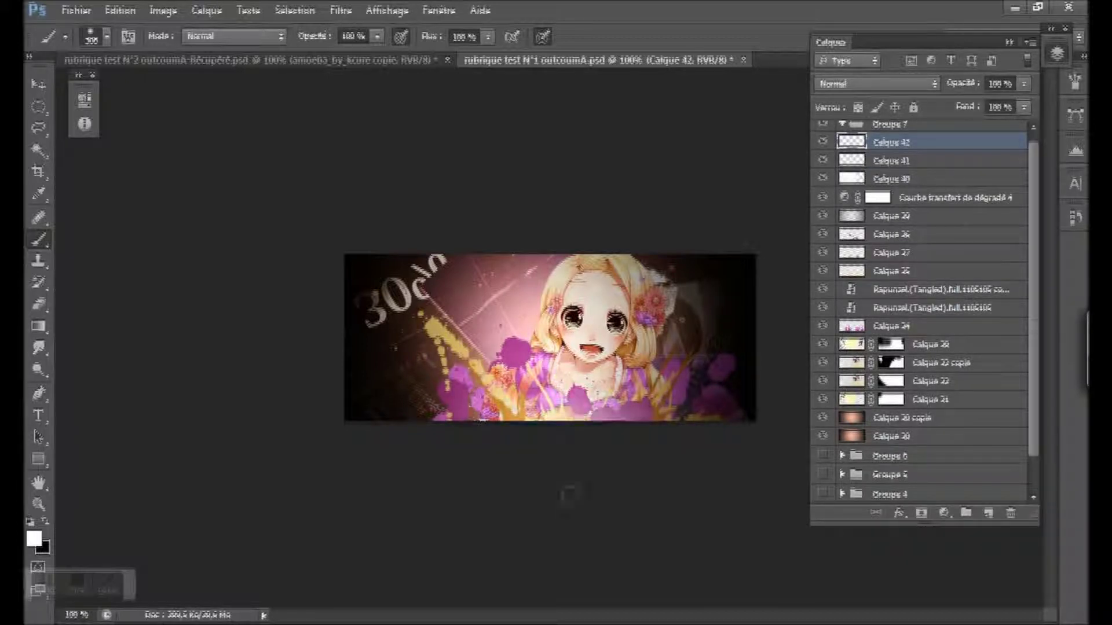
pyautogui.click(823, 161)
pyautogui.click(823, 160)
pyautogui.click(1025, 107)
pyautogui.moveTo(1002, 128); pyautogui.dragTo(980, 126)
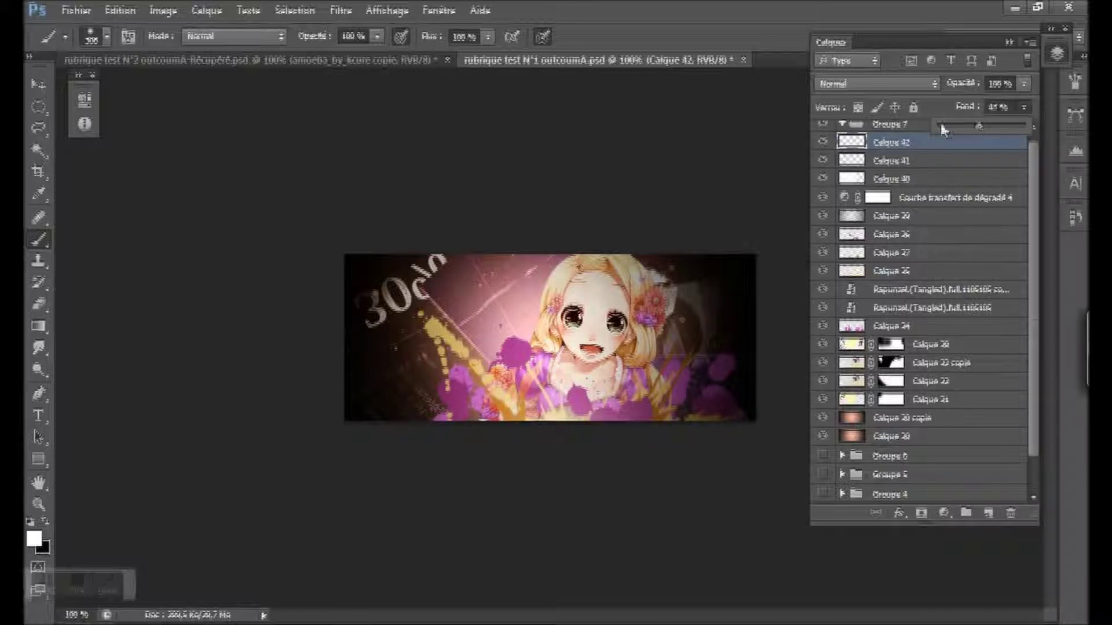
# Move the light layers Calque 40, Calque 41 and Calque 42 into Groupe 7 and collapse the group
pyautogui.click(935, 184)
pyautogui.keyDown('shift'); pyautogui.click(937, 184); pyautogui.keyUp('shift')
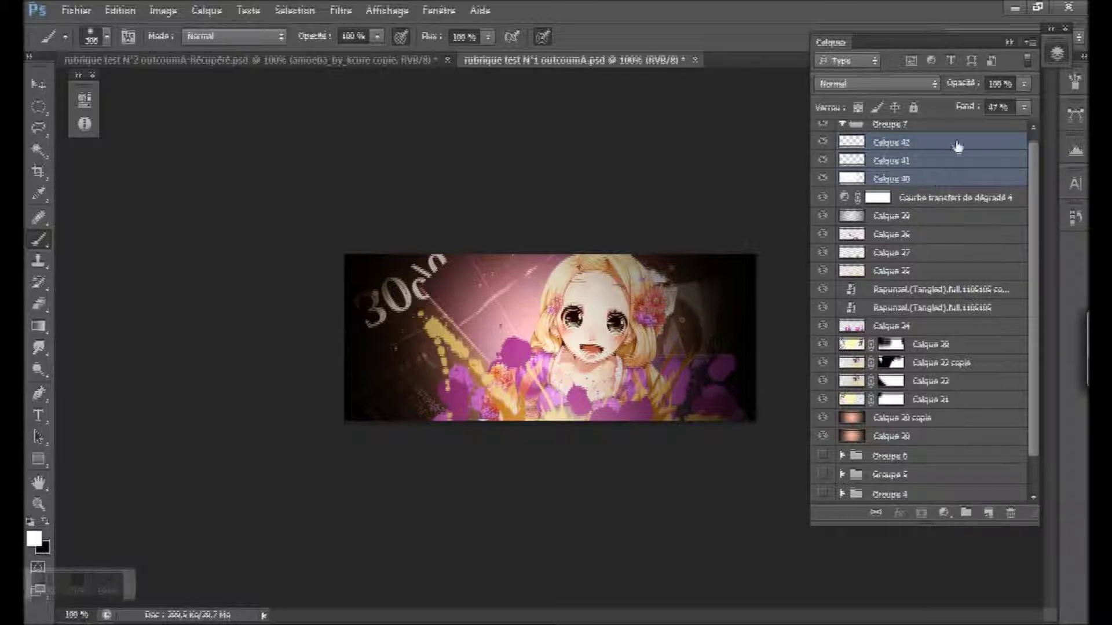
pyautogui.moveTo(961, 149); pyautogui.dragTo(947, 127)
pyautogui.click(842, 124)
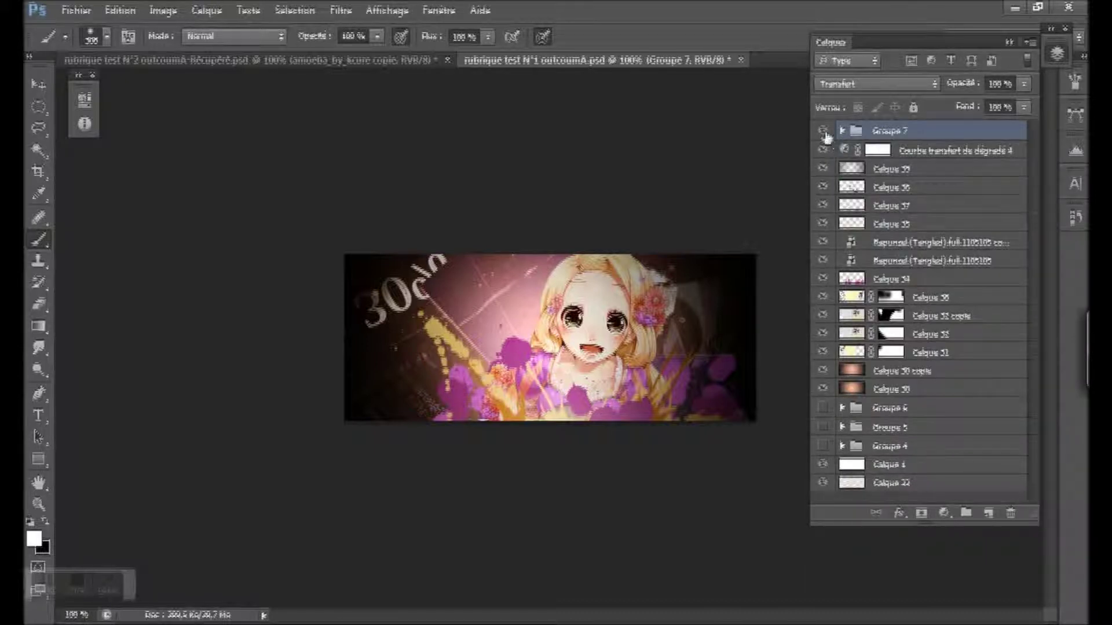
# Toggle the visibility of Groupe 7 to compare the banner with and without the light sources
pyautogui.click(823, 133)
pyautogui.click(823, 133)
pyautogui.click(823, 133)
pyautogui.click(823, 134)
pyautogui.click(823, 133)
pyautogui.click(823, 133)
# Read steps 10 to 12 of the tutorial in Internet Explorer and return to Photoshop
pyautogui.click(164, 240)
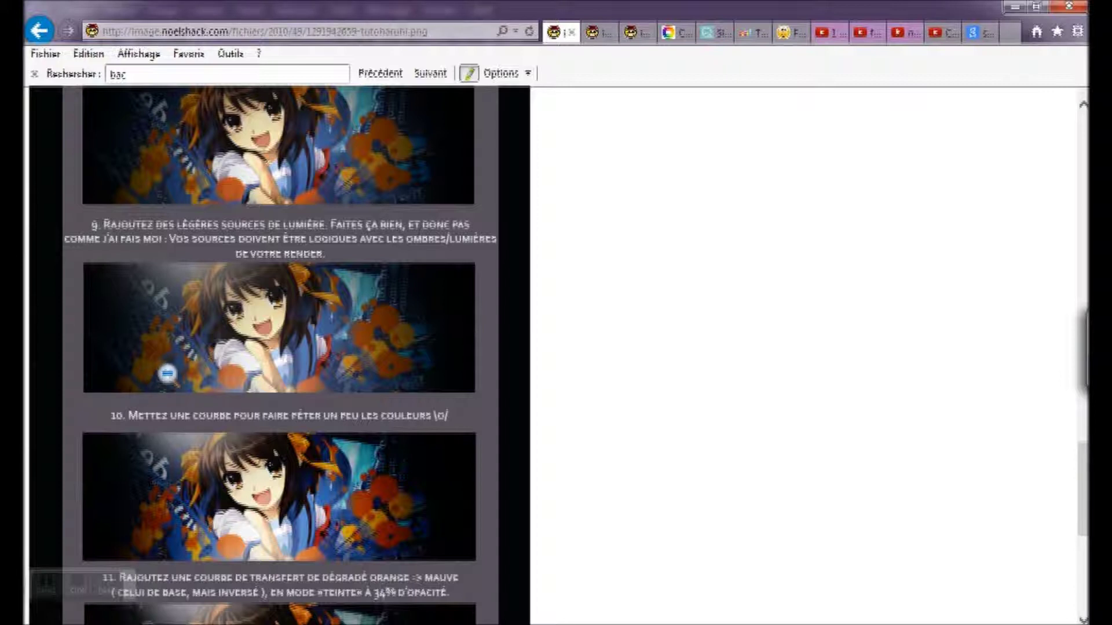
pyautogui.scroll(-5, 196, 489)
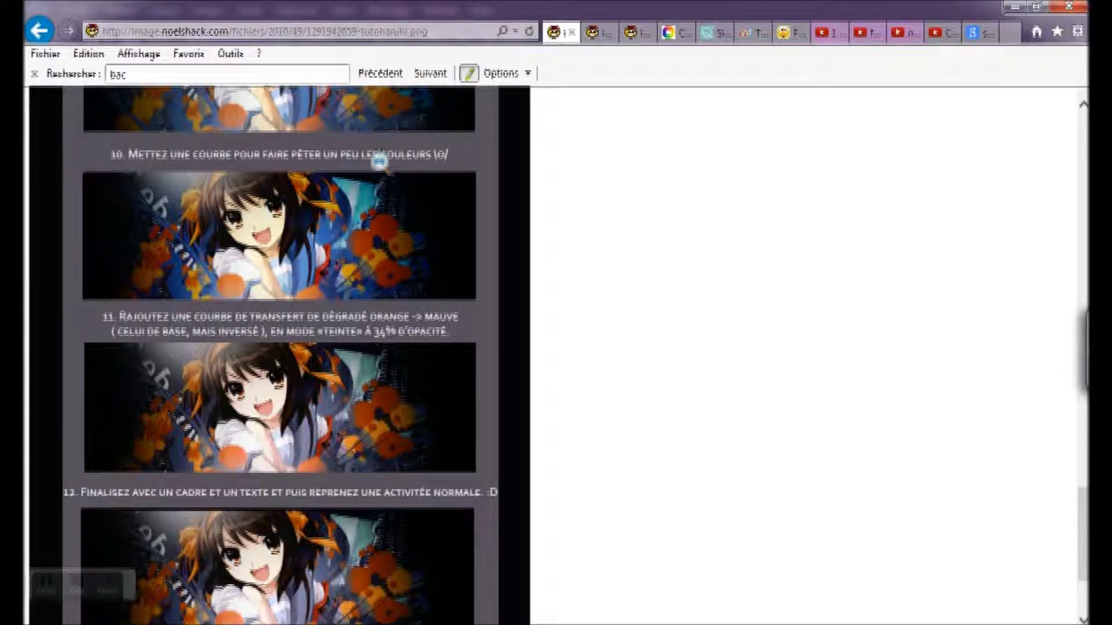
pyautogui.hotkey('alt', 'Tab')
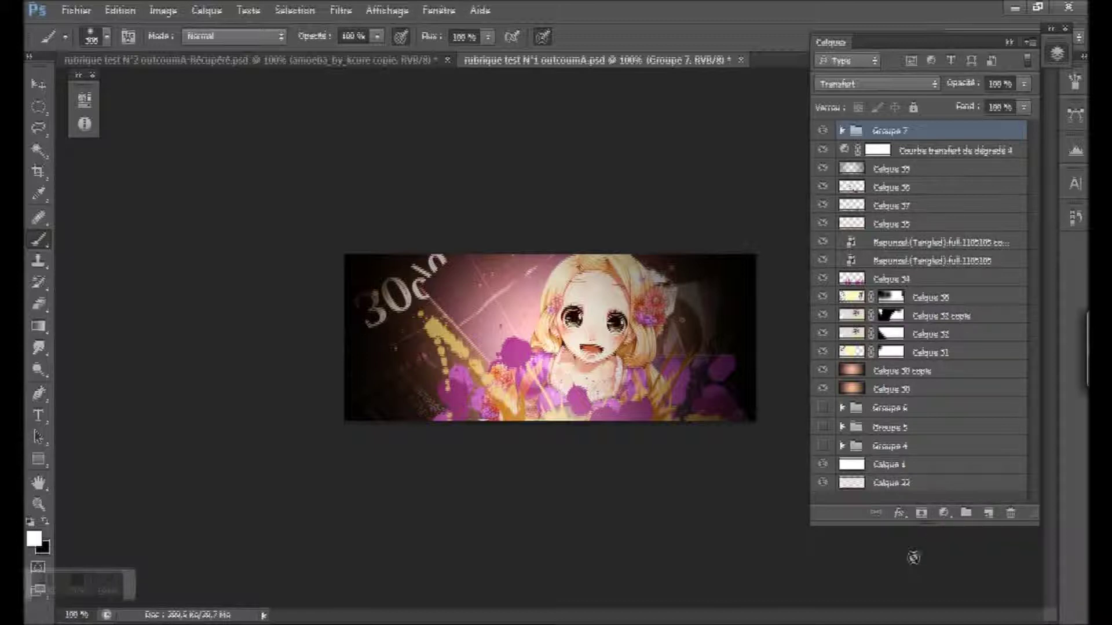
# Add a Courbes adjustment layer above Groupe 7 and shape a gentle S-curve with darker shadows, a fixed midpoint and brighter highlights
pyautogui.click(944, 514)
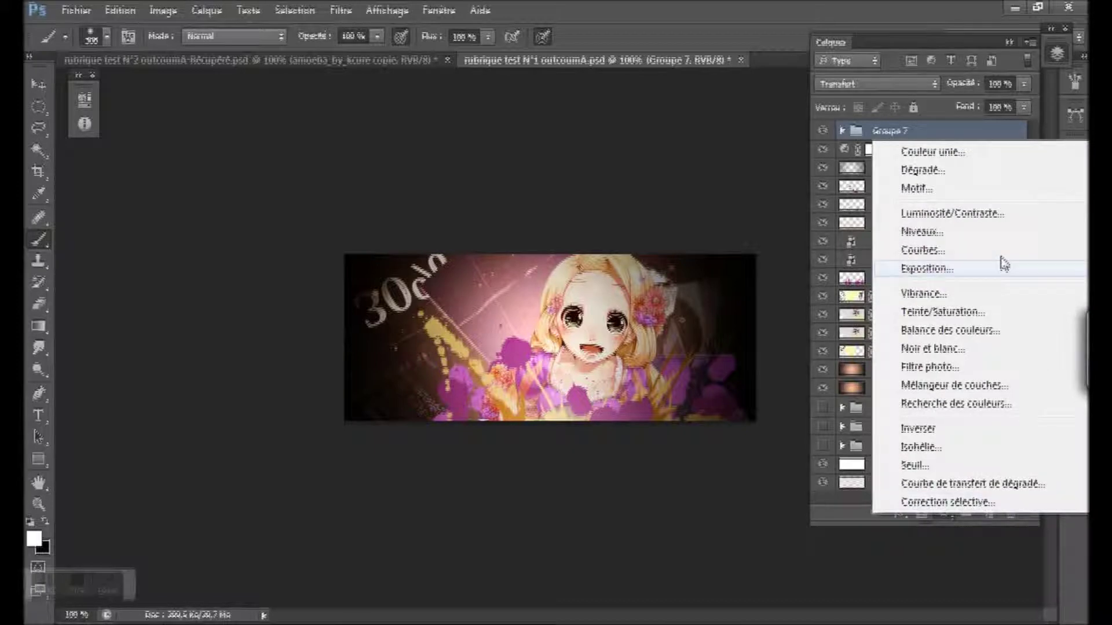
pyautogui.click(921, 256)
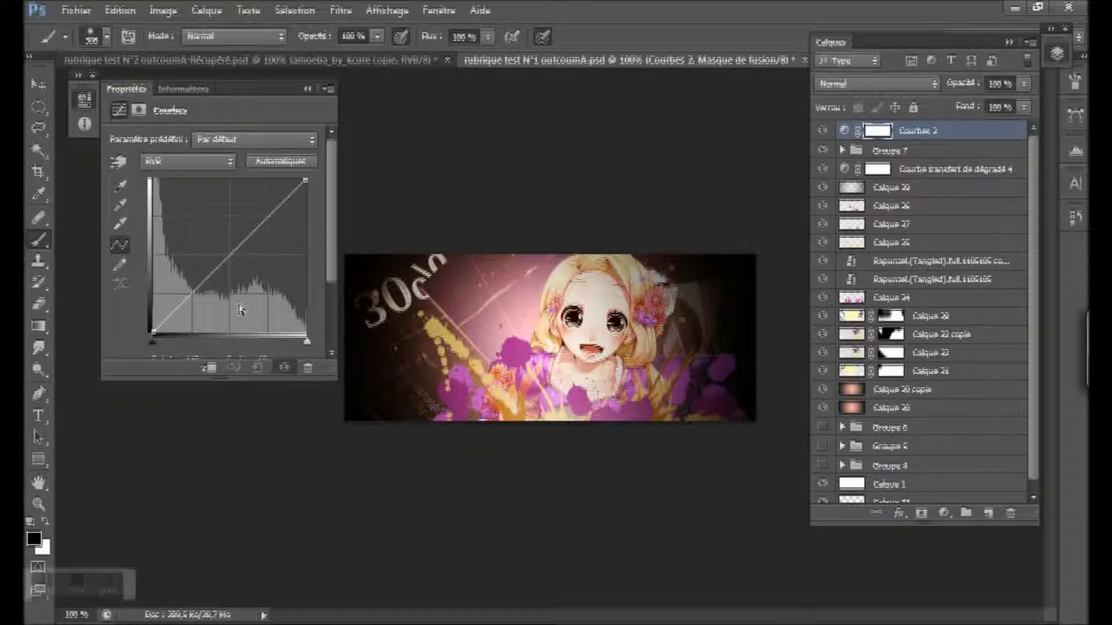
pyautogui.moveTo(230, 255); pyautogui.dragTo(249, 243)
pyautogui.press('Delete')
pyautogui.click(230, 254)
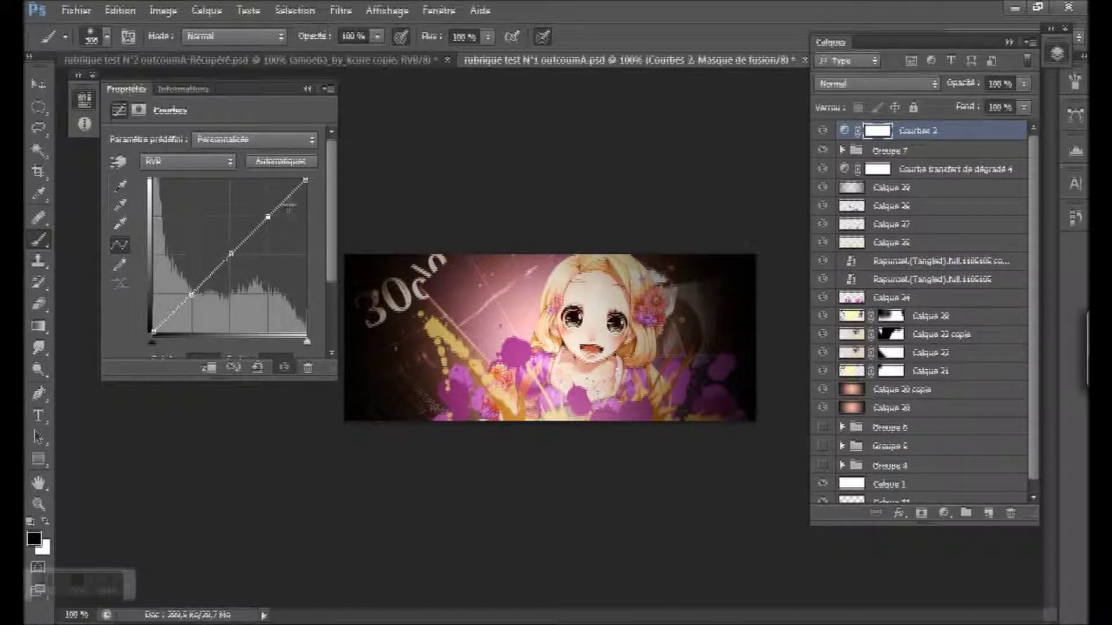
pyautogui.moveTo(192, 295); pyautogui.dragTo(197, 297)
pyautogui.moveTo(267, 219)
pyautogui.mouseDown()
pyautogui.moveTo(270, 205)
pyautogui.moveTo(262, 216)
pyautogui.mouseUp()
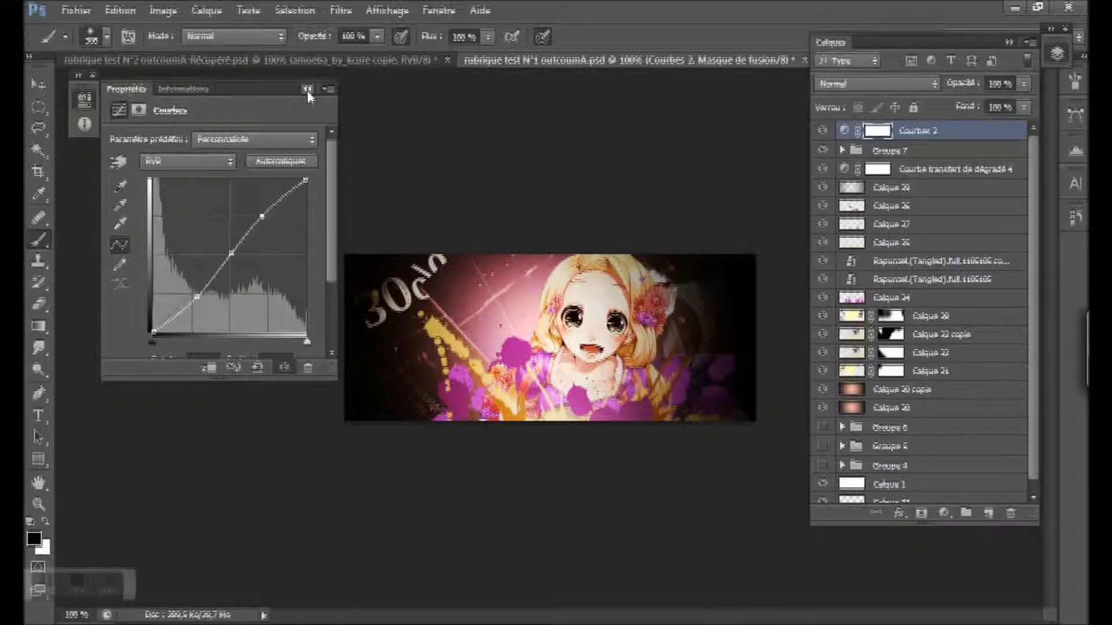
pyautogui.click(307, 90)
# Toggle the visibility of the Courbes 2 layer to compare the banner with and without the curve
pyautogui.click(824, 131)
pyautogui.click(823, 132)
pyautogui.click(823, 132)
pyautogui.click(823, 132)
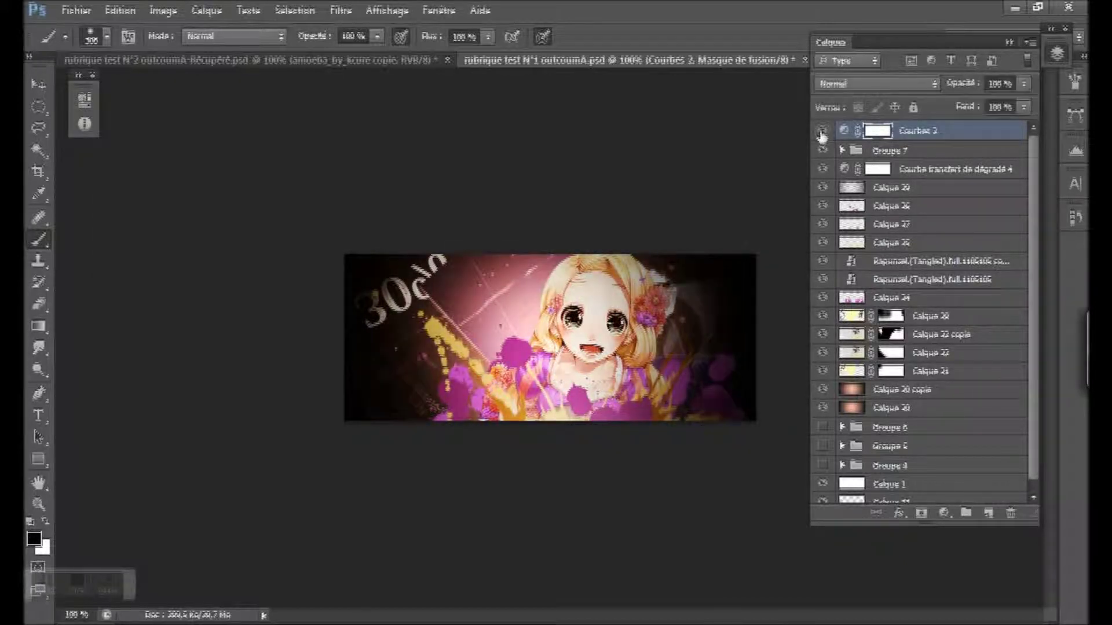
pyautogui.click(822, 150)
# Recheck the curve of the Courbes 2 layer and try a lower fill for that layer
pyautogui.click(1024, 107)
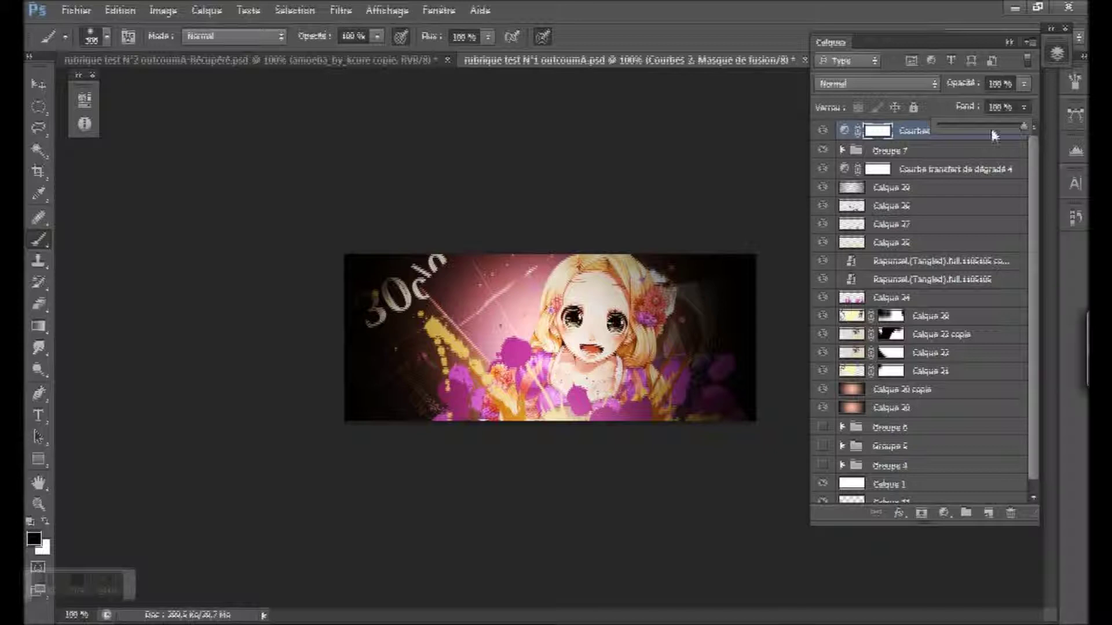
pyautogui.doubleClick(845, 130)
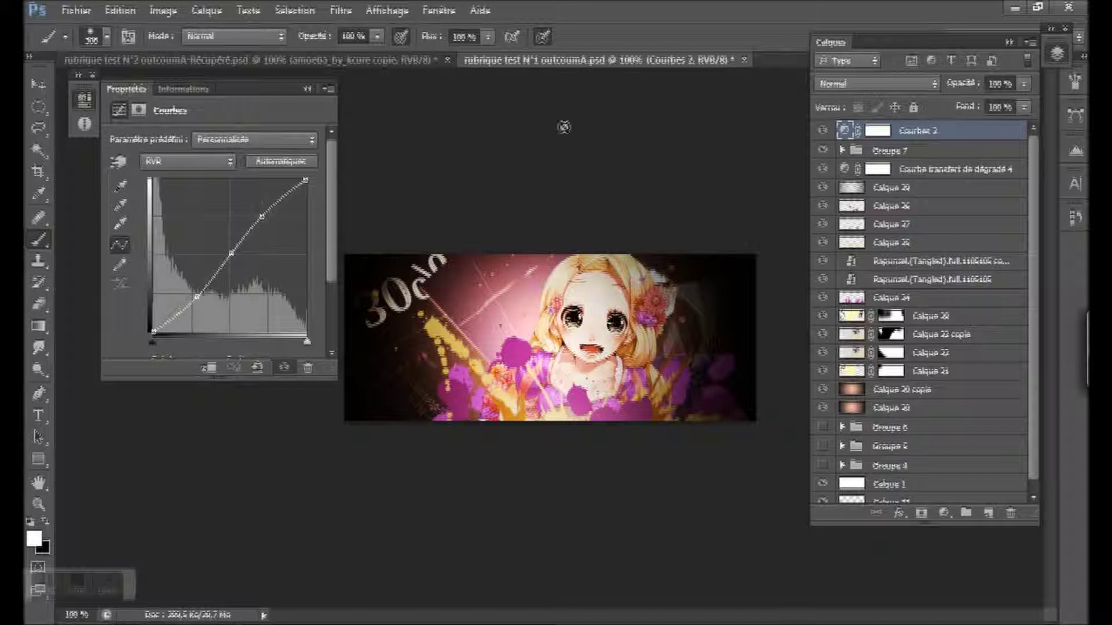
pyautogui.click(307, 89)
pyautogui.click(1024, 107)
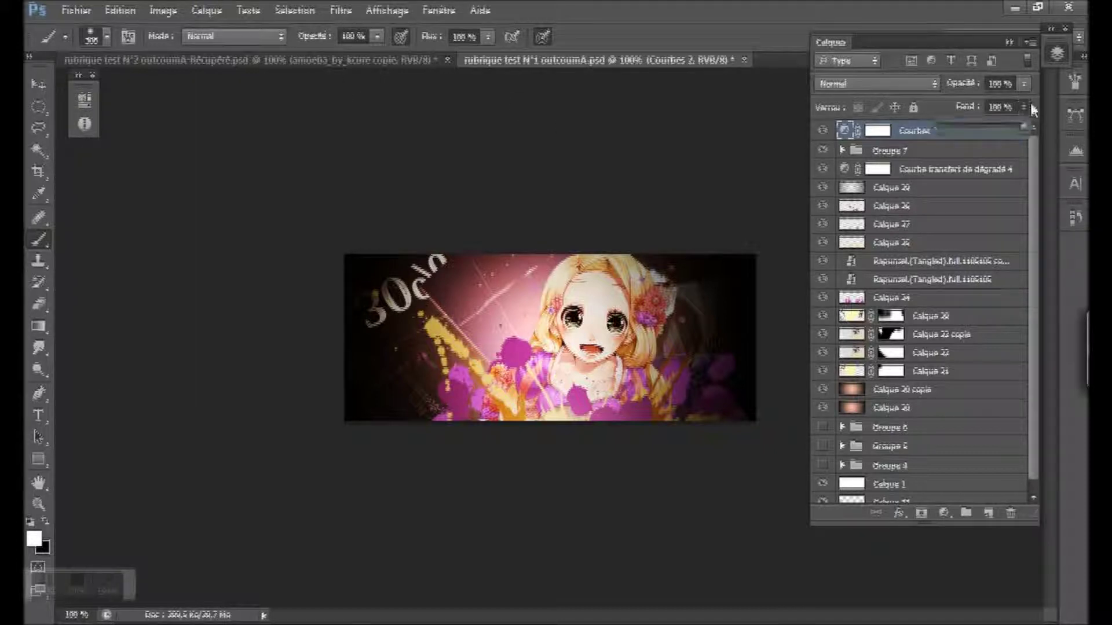
pyautogui.moveTo(1023, 132); pyautogui.dragTo(997, 129)
# Swap the foreground and background colours to make black the foreground colour
pyautogui.click(46, 522)
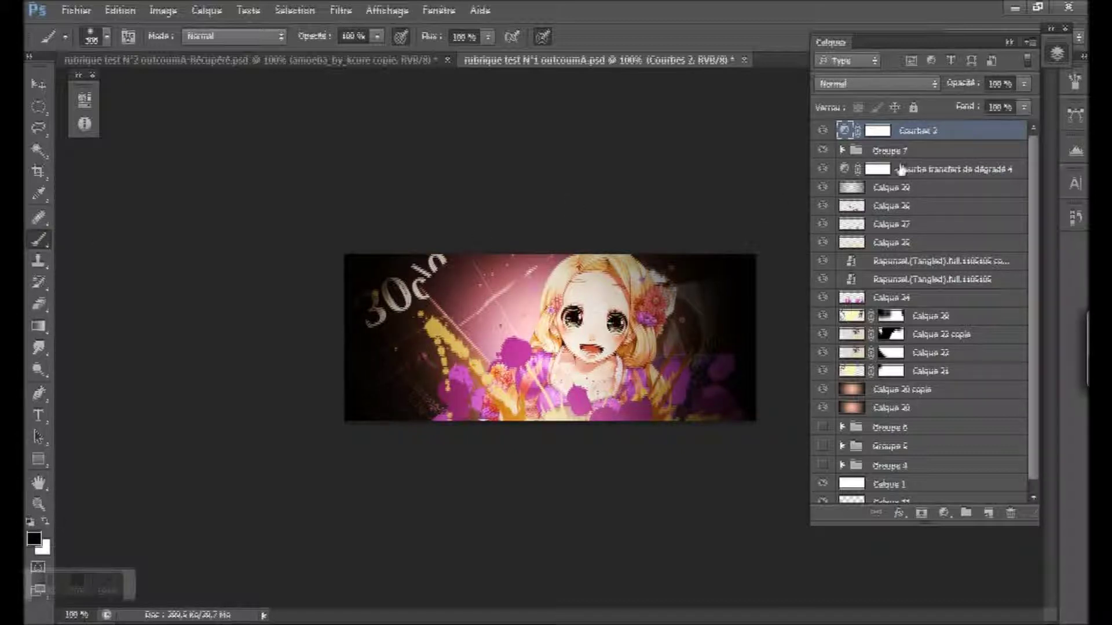
# Mask the Courbes 2 adjustment off the character's face by painting its layer mask black with a smaller brush
pyautogui.click(879, 134)
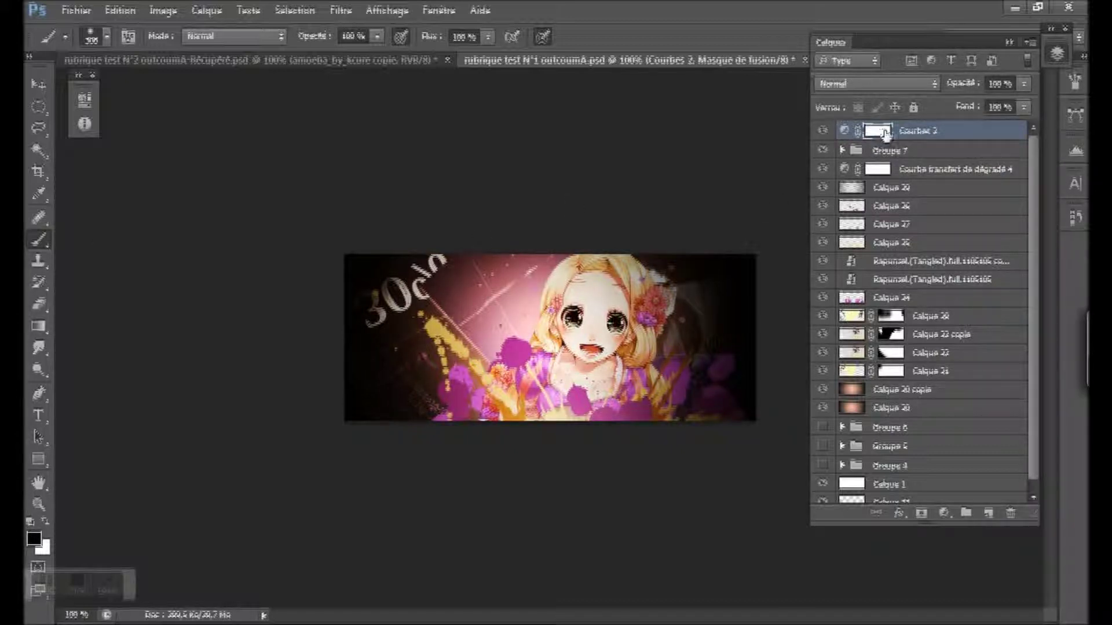
pyautogui.rightClick(600, 324)
pyautogui.moveTo(710, 154); pyautogui.dragTo(692, 154)
pyautogui.press('Return')
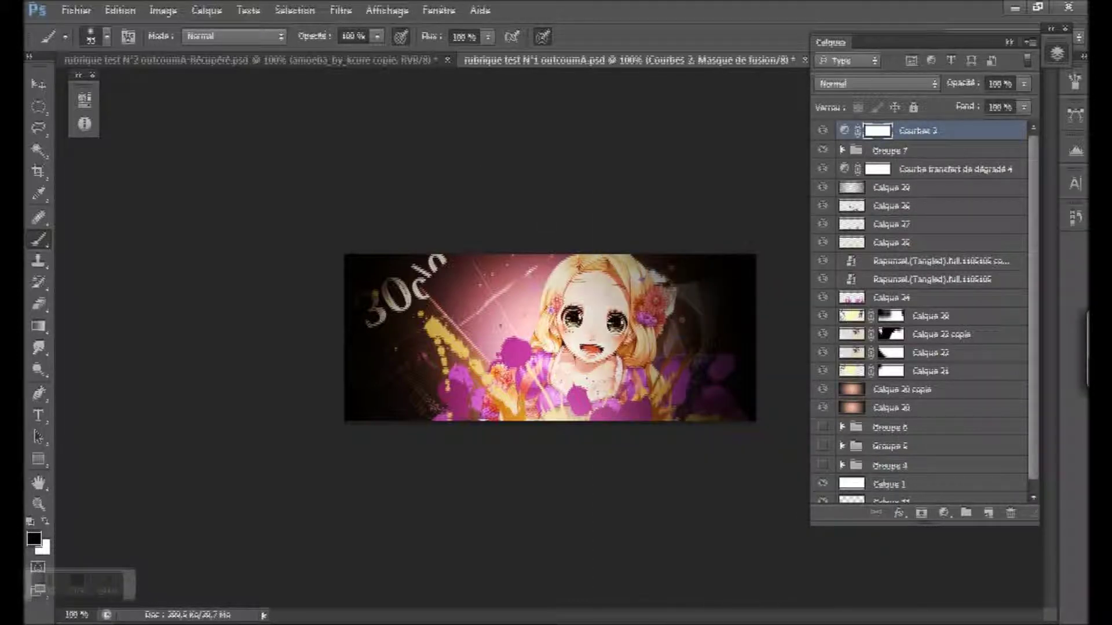
pyautogui.moveTo(590, 329); pyautogui.dragTo(594, 329)
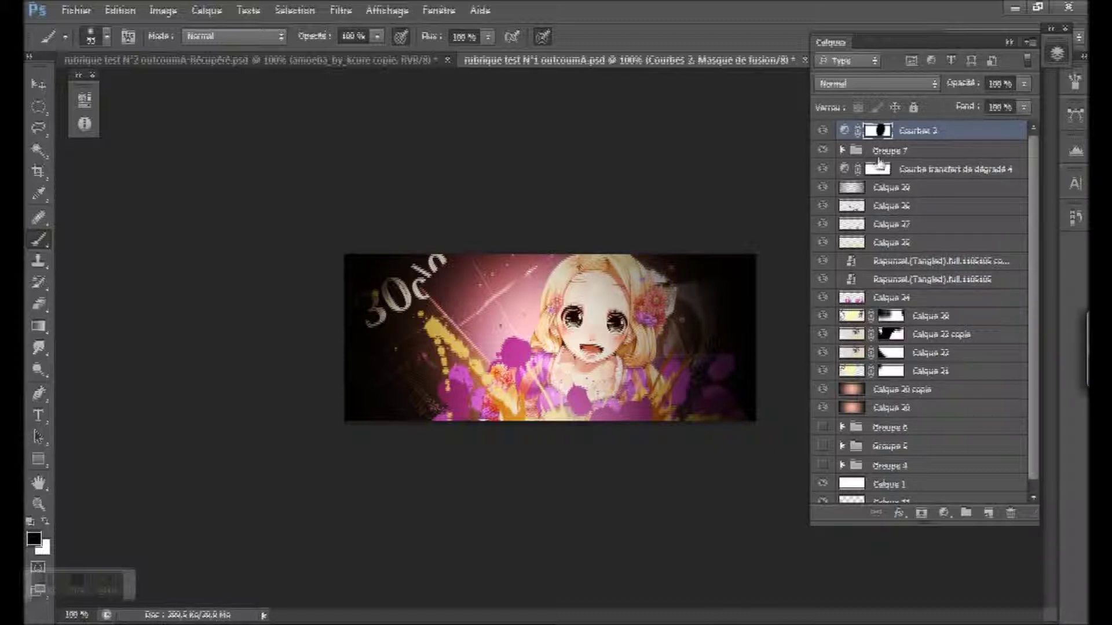
# Select Groupe 7, check step 11 of the tutorial in Internet Explorer, and add a gradient map adjustment layer above the group in Photoshop
pyautogui.click(877, 151)
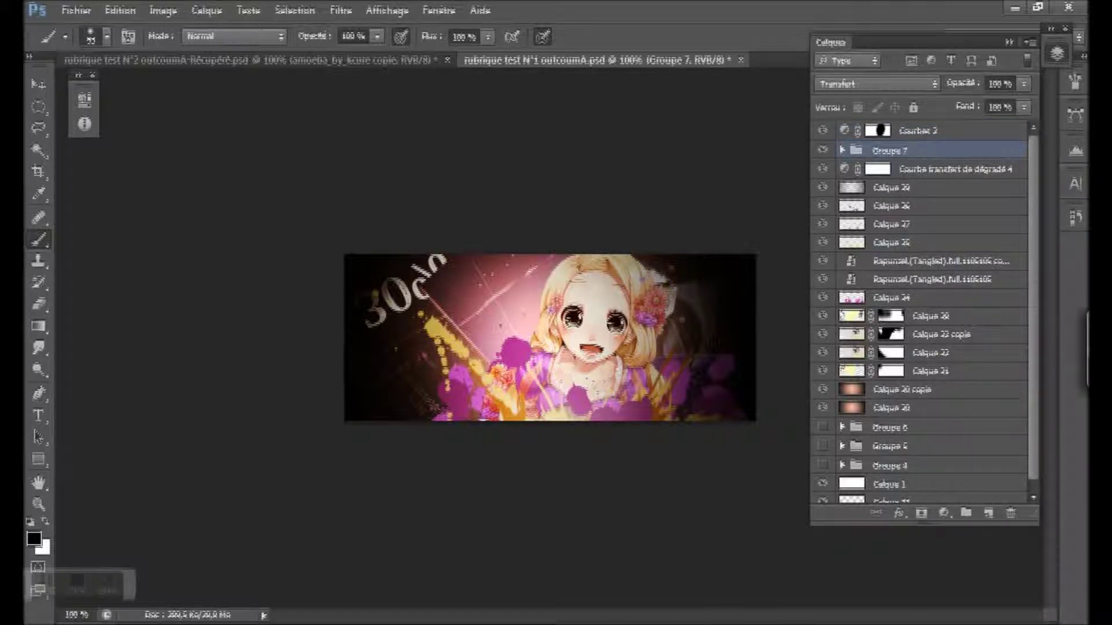
pyautogui.click(174, 241)
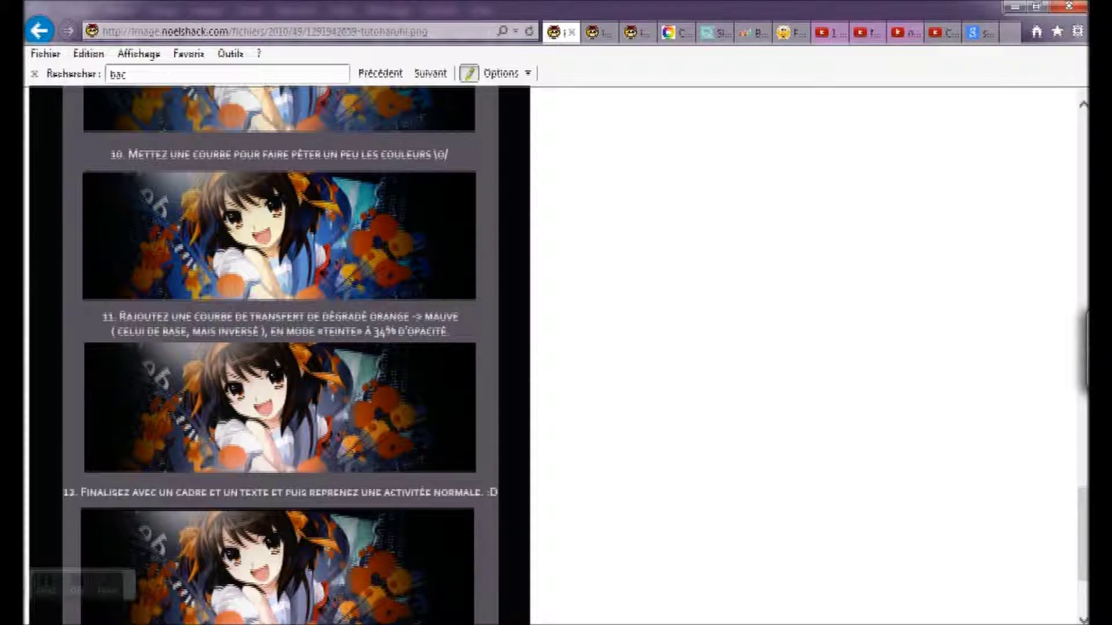
pyautogui.hotkey('alt', 'Tab')
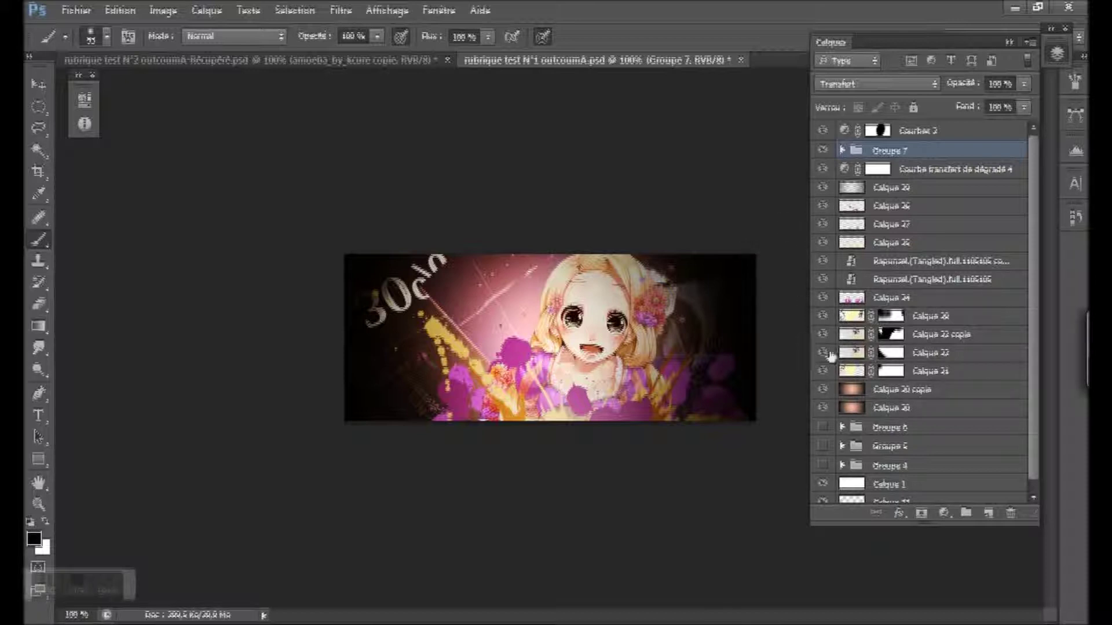
pyautogui.click(944, 515)
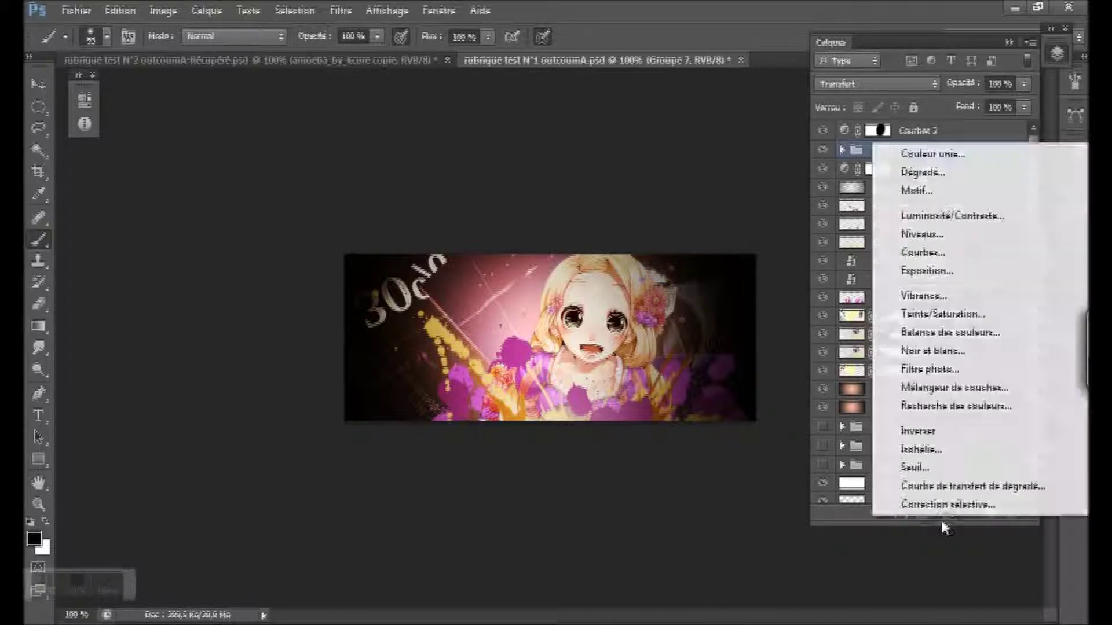
pyautogui.click(996, 492)
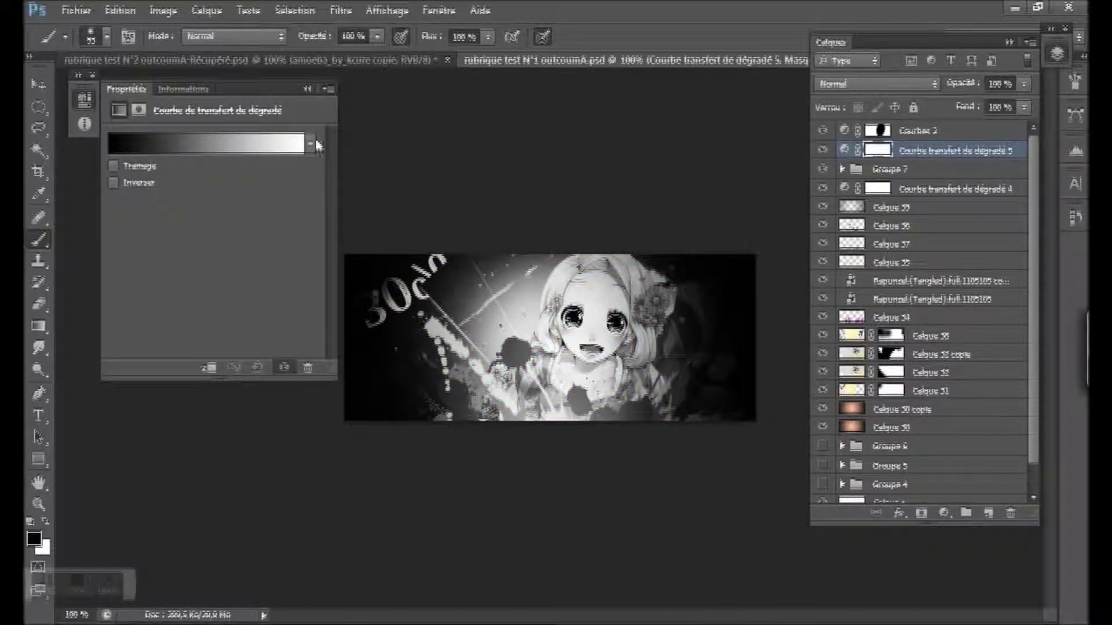
# Apply the violet-to-orange preset gradient to the new gradient map and invert it
pyautogui.click(312, 150)
pyautogui.click(240, 184)
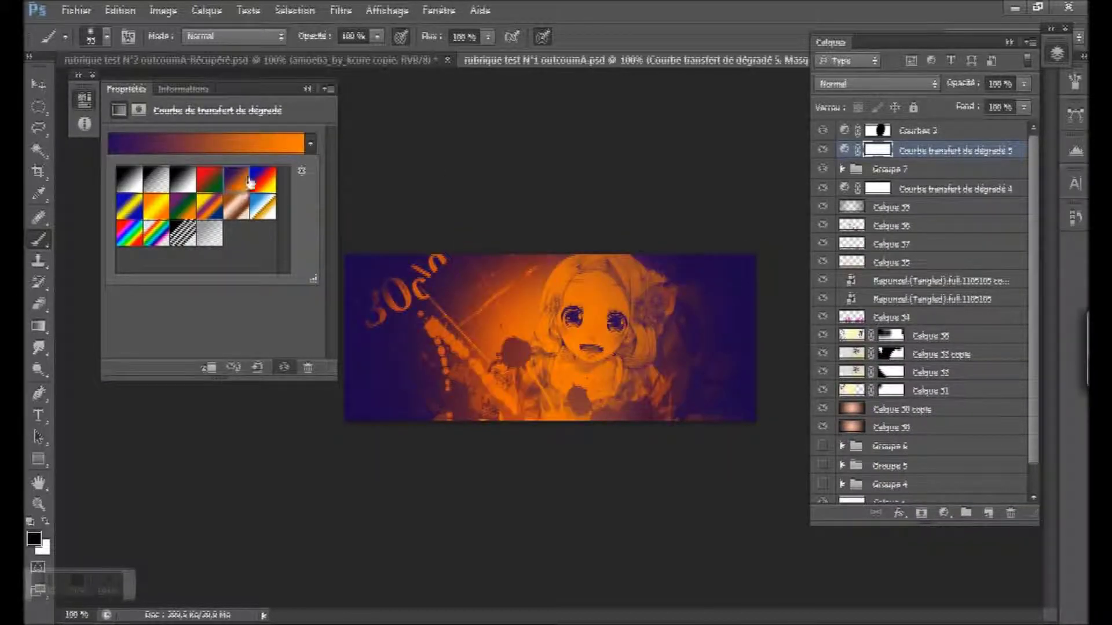
pyautogui.click(265, 318)
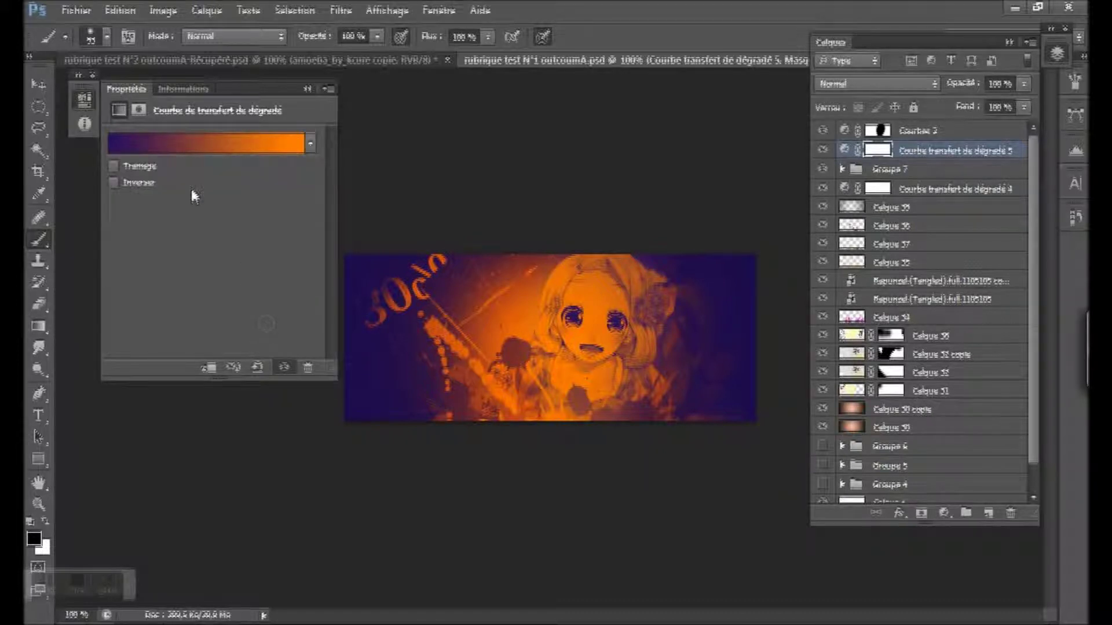
pyautogui.click(113, 182)
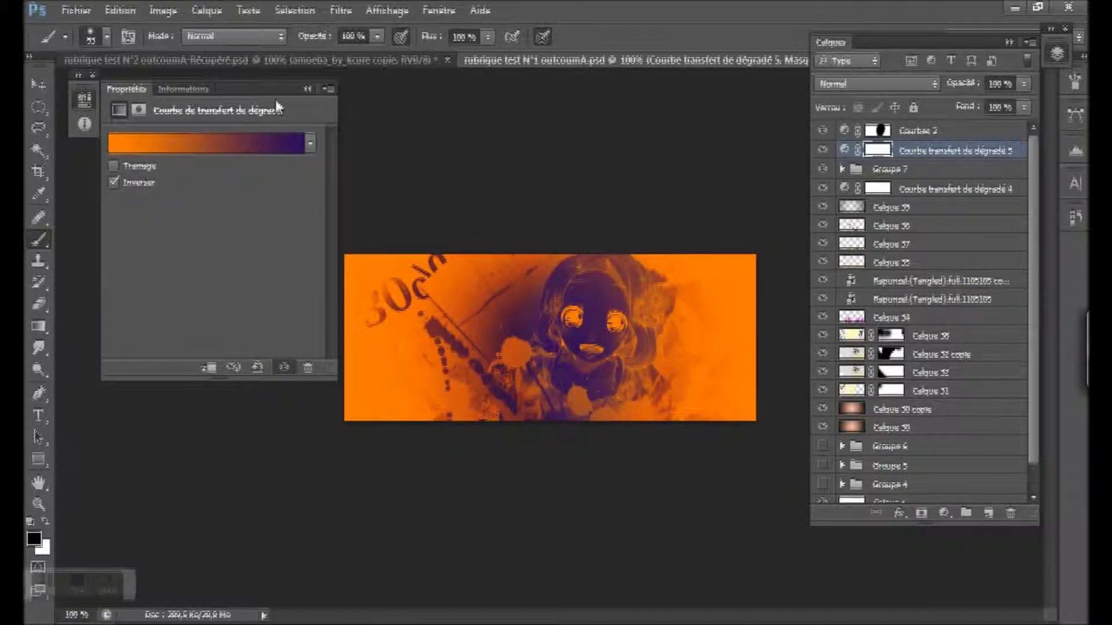
pyautogui.click(307, 89)
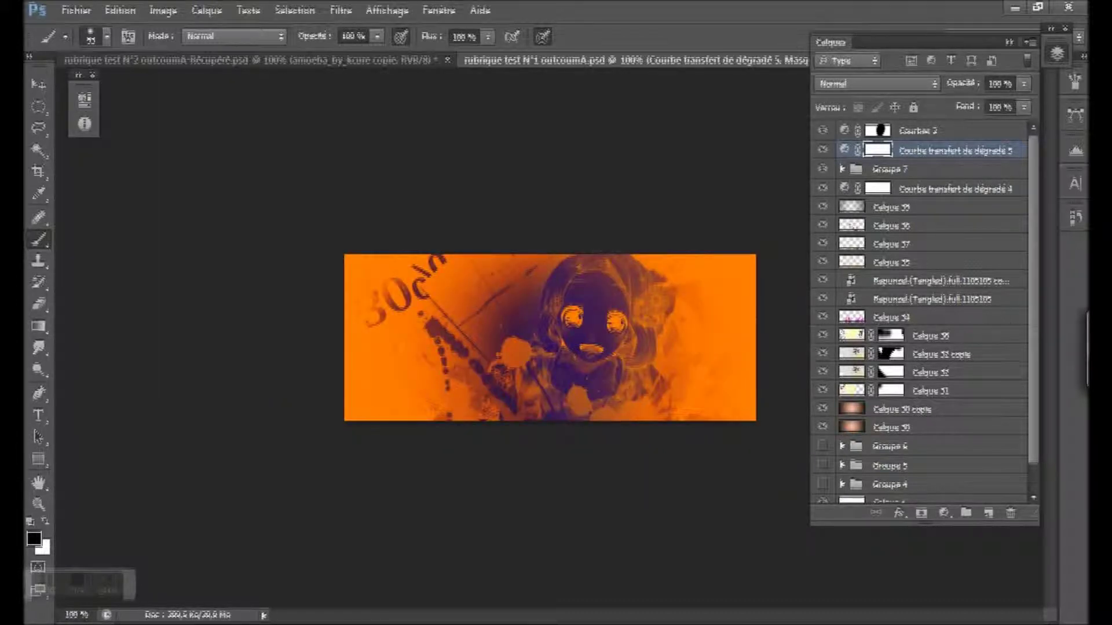
# Set the new gradient map layer to Teinte blending mode and lower its fill to about 30 %
pyautogui.click(898, 85)
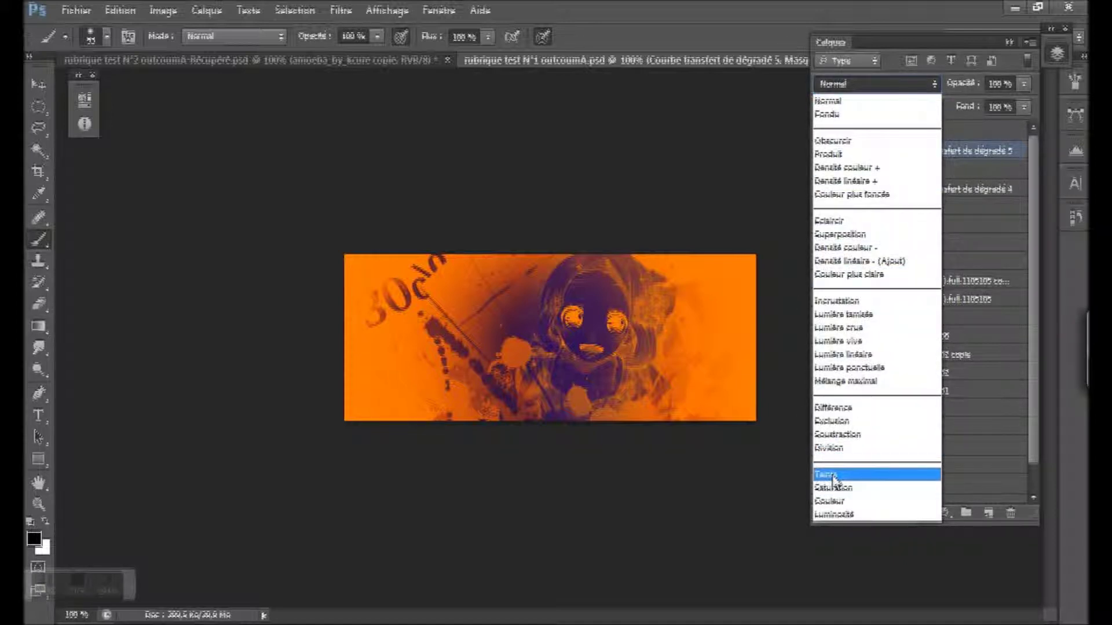
pyautogui.click(838, 476)
pyautogui.click(1023, 106)
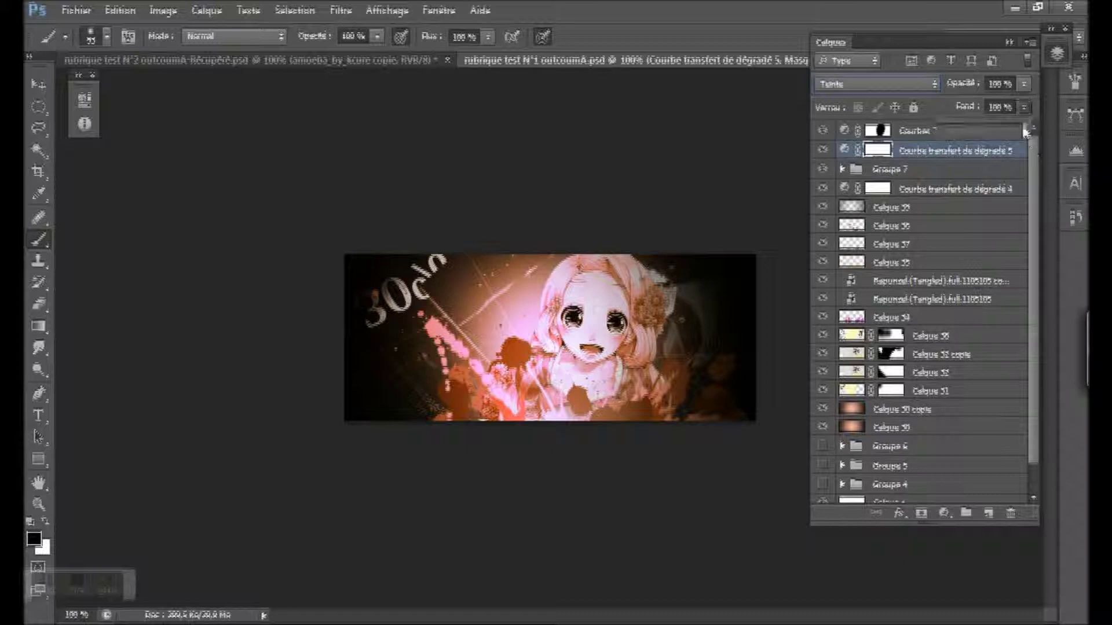
pyautogui.moveTo(1023, 133); pyautogui.dragTo(963, 142)
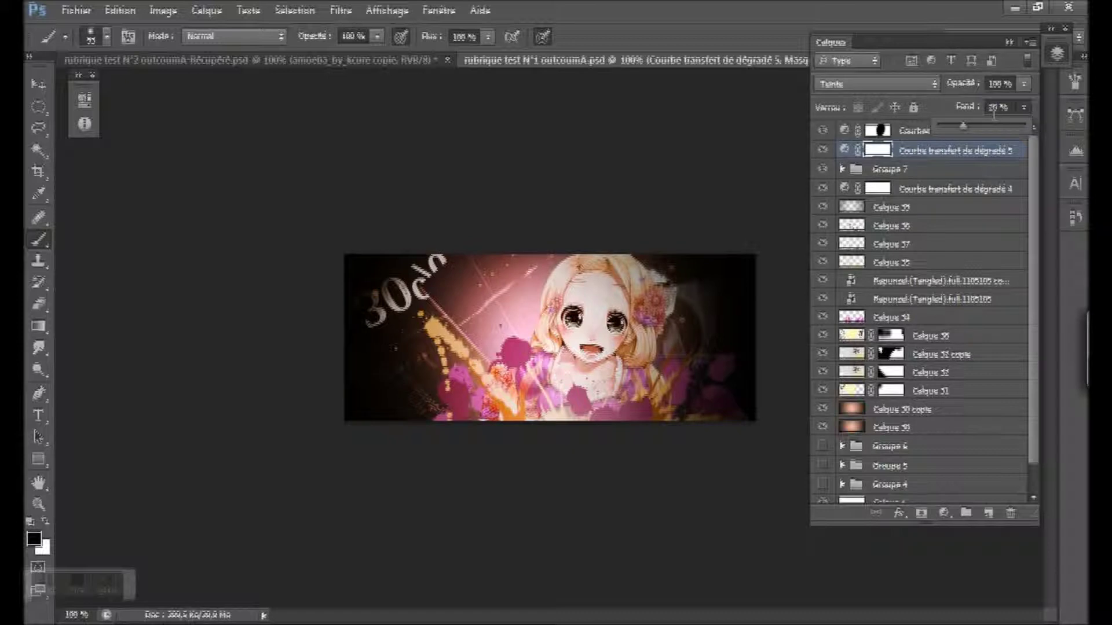
# Switch to the Haruhi tutorial image in Internet Explorer and read its final step
pyautogui.rightClick(12, 539)
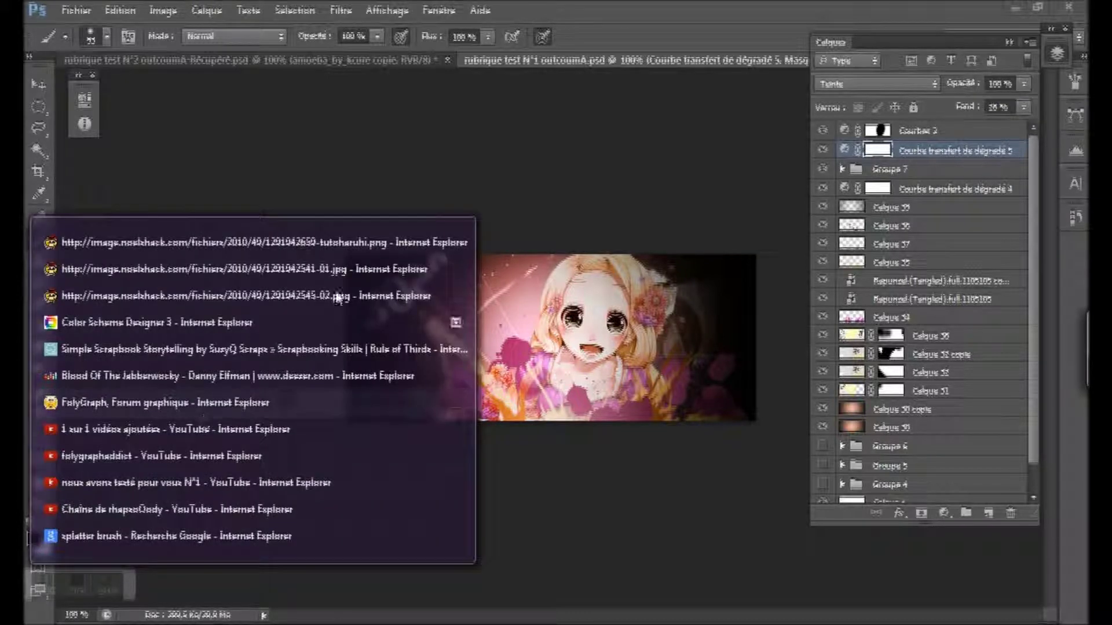
pyautogui.click(226, 243)
pyautogui.scroll(-1, 302, 427)
pyautogui.scroll(-2, 302, 427)
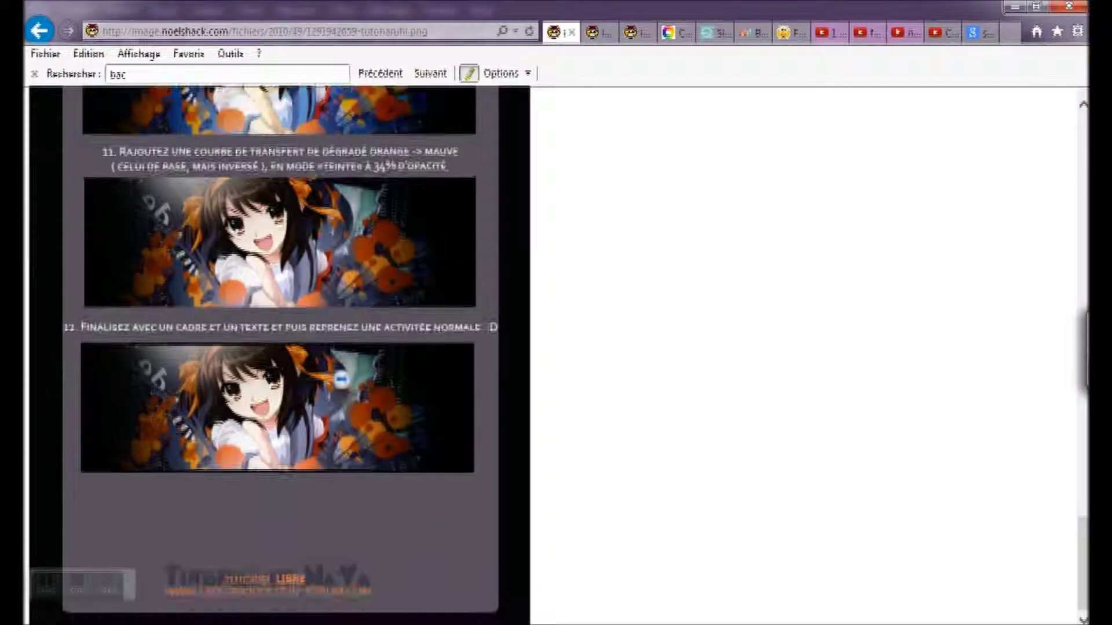